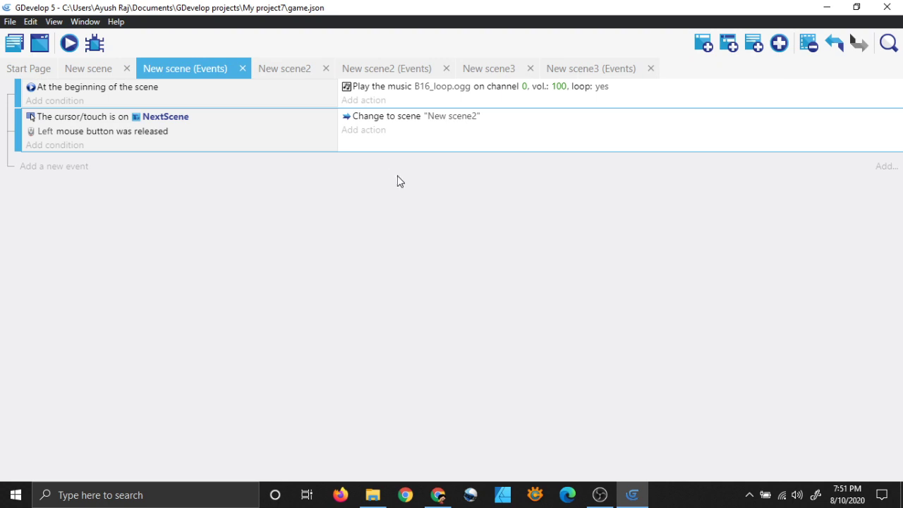
Examine the settings of the "Play a music file on a channel" action for New scene's beginning-of-scene event, without adding it.
{"action": "left_click", "coordinate": [365, 100]}
{"action": "left_click", "coordinate": [144, 233]}
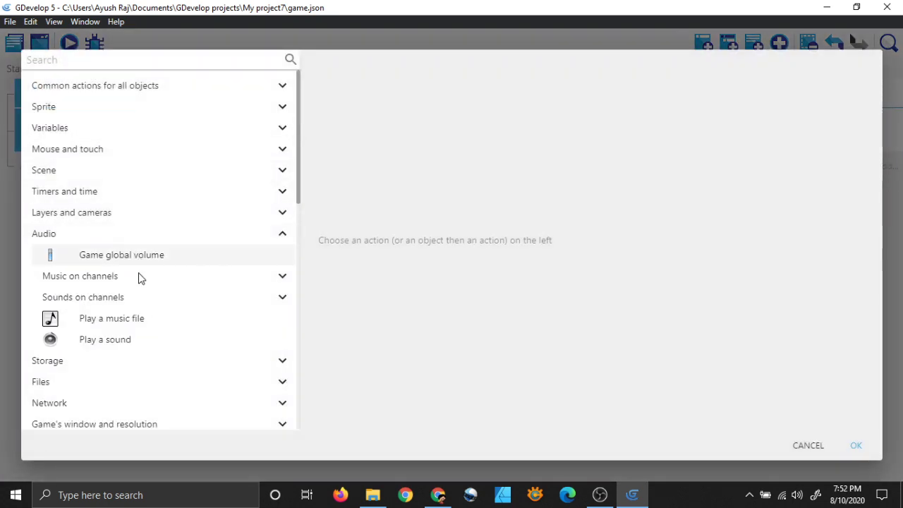
{"action": "scroll", "coordinate": [104, 288], "scroll_direction": "down", "scroll_amount": 1}
{"action": "scroll", "coordinate": [106, 282], "scroll_direction": "down", "scroll_amount": 2}
{"action": "left_click", "coordinate": [117, 143]}
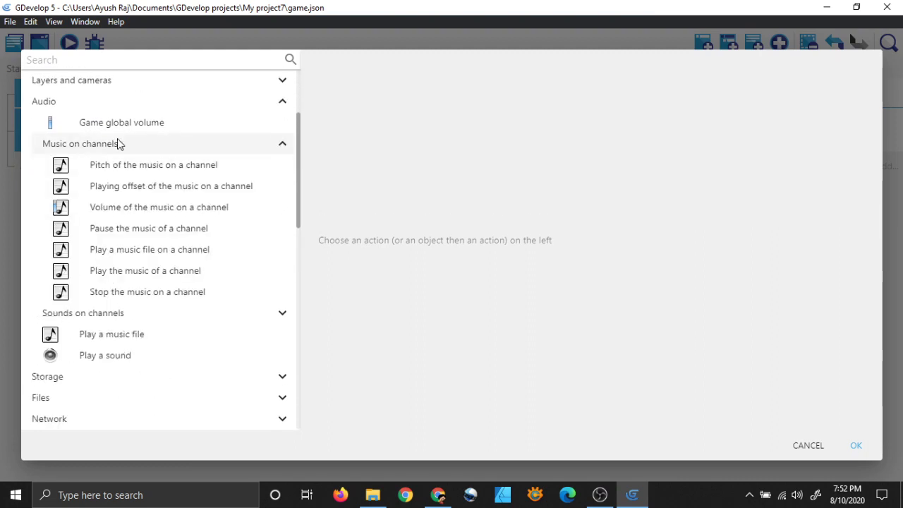
{"action": "left_click", "coordinate": [135, 251]}
{"action": "left_click", "coordinate": [548, 388]}
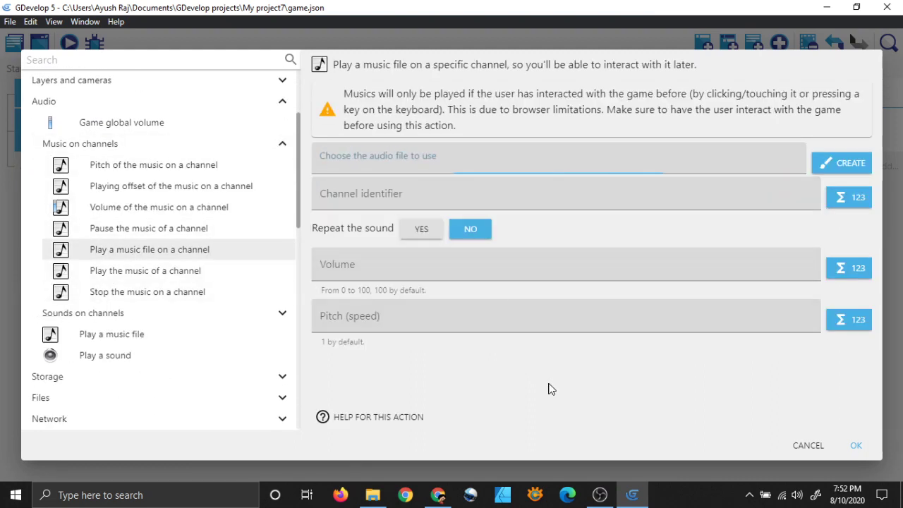
{"action": "left_click", "coordinate": [428, 199]}
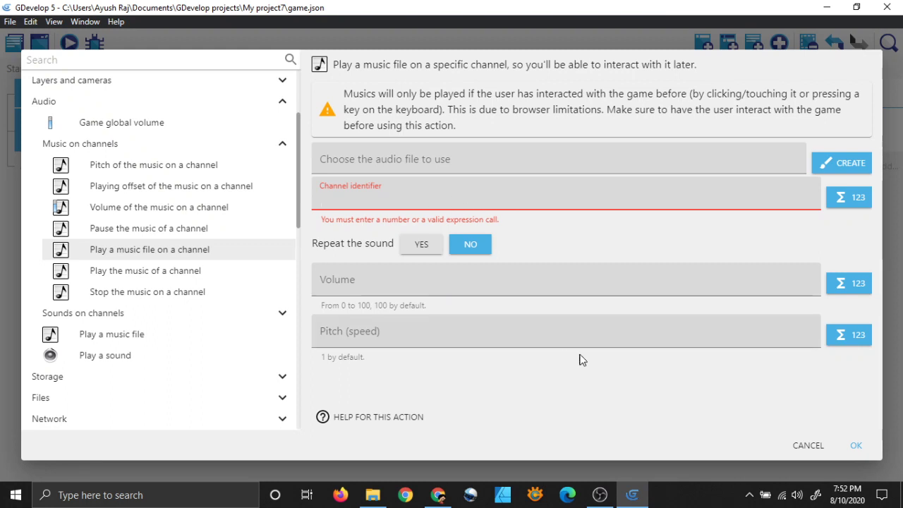
{"action": "left_click", "coordinate": [807, 445]}
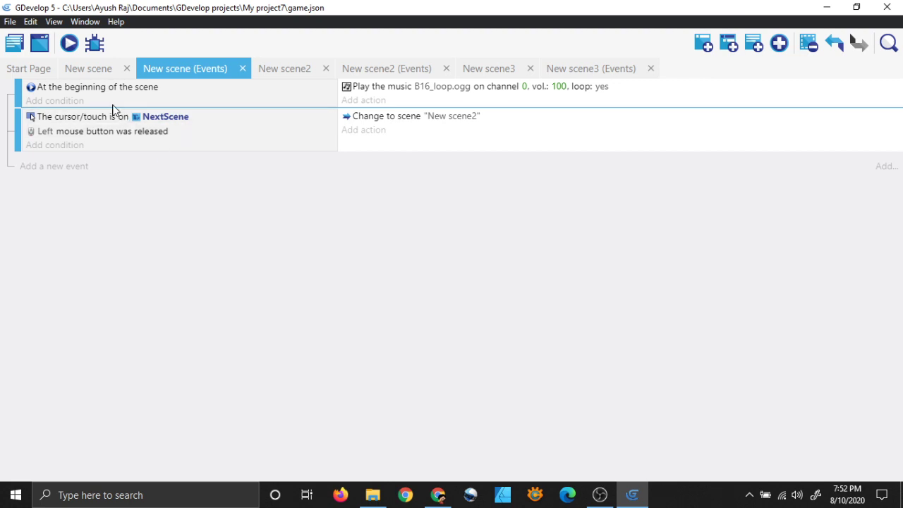
Review the layouts of New scene, New scene2 and New scene3, ending on New scene.
{"action": "left_click", "coordinate": [90, 68]}
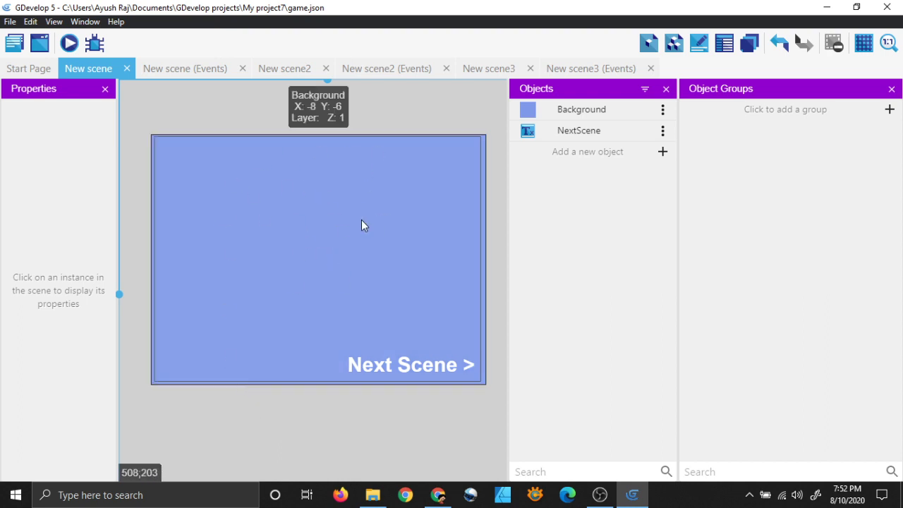
{"action": "left_click", "coordinate": [295, 67]}
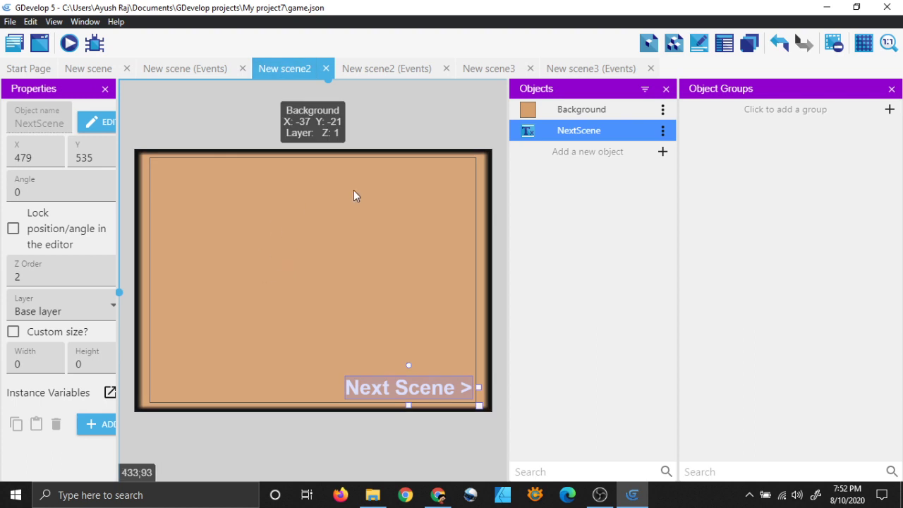
{"action": "left_click", "coordinate": [498, 68]}
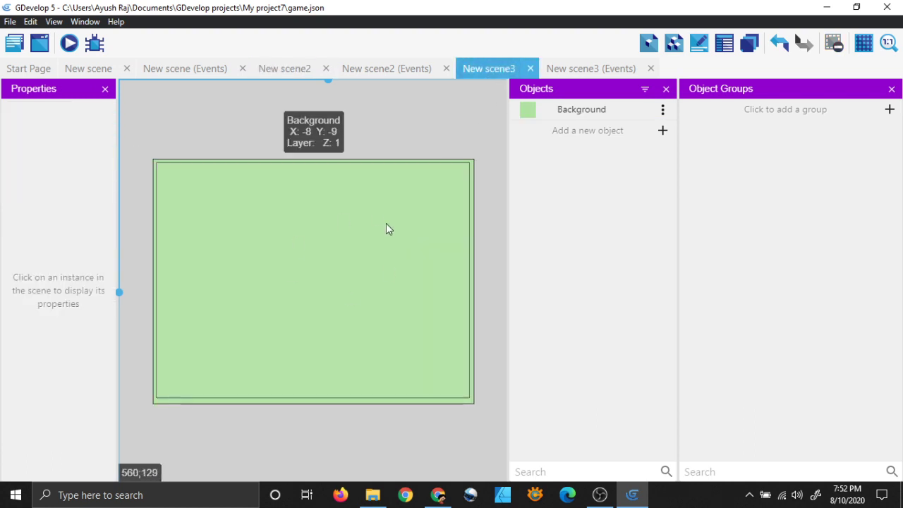
{"action": "left_click", "coordinate": [101, 69]}
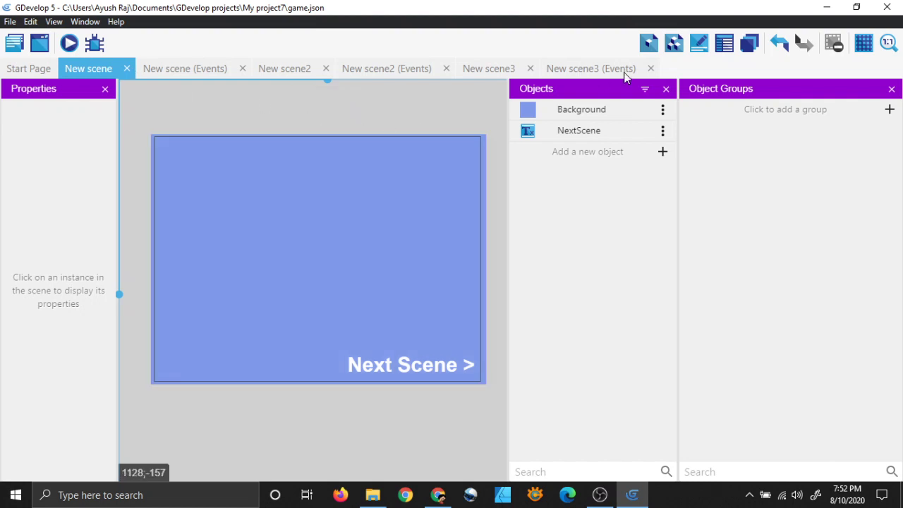
Make sure "Stop music and sounds on startup" is turned off in New scene's scene properties.
{"action": "left_click", "coordinate": [14, 44]}
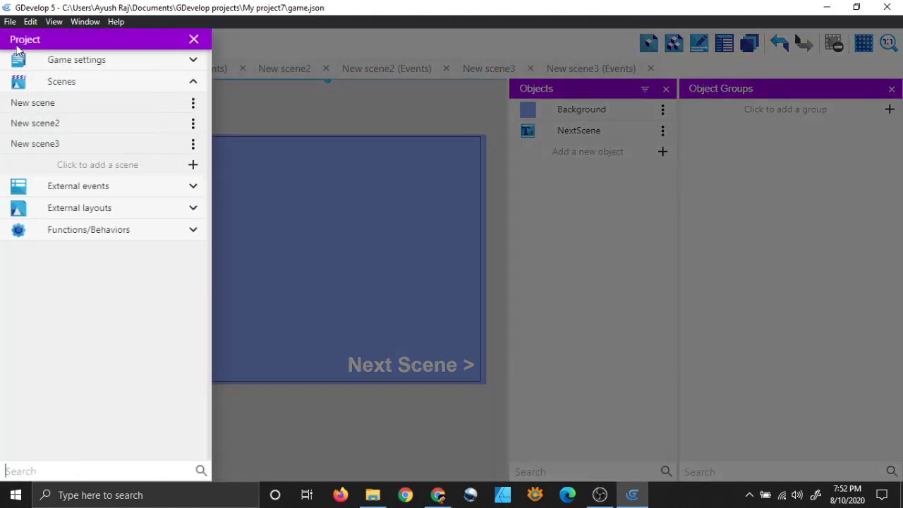
{"action": "left_click", "coordinate": [193, 102]}
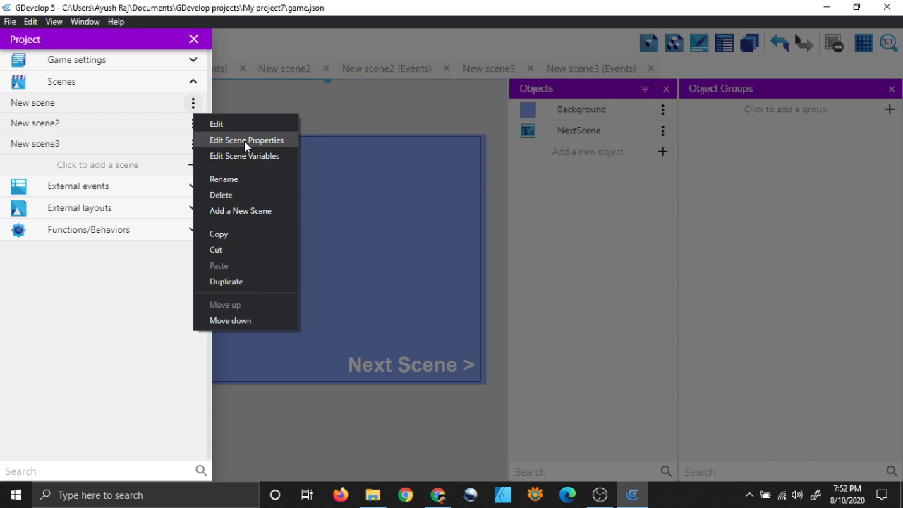
{"action": "left_click", "coordinate": [244, 142]}
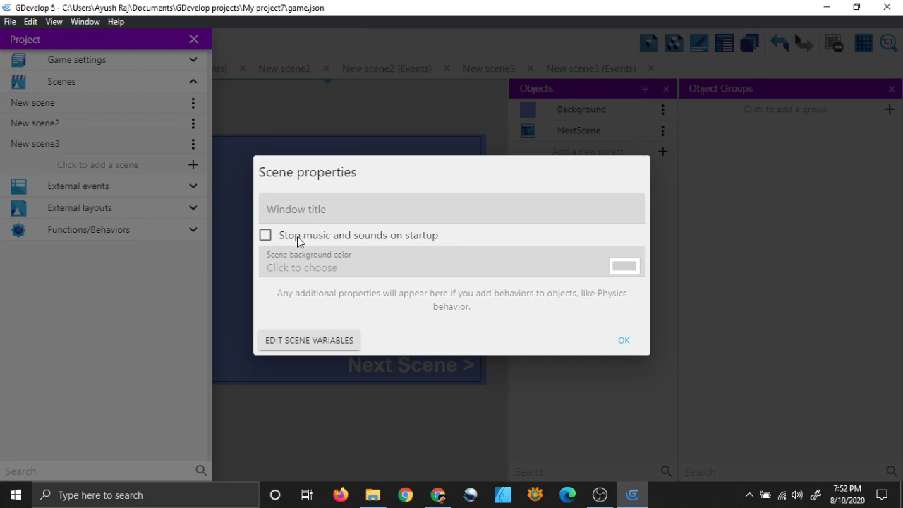
{"action": "left_click", "coordinate": [266, 237]}
{"action": "left_click", "coordinate": [265, 235]}
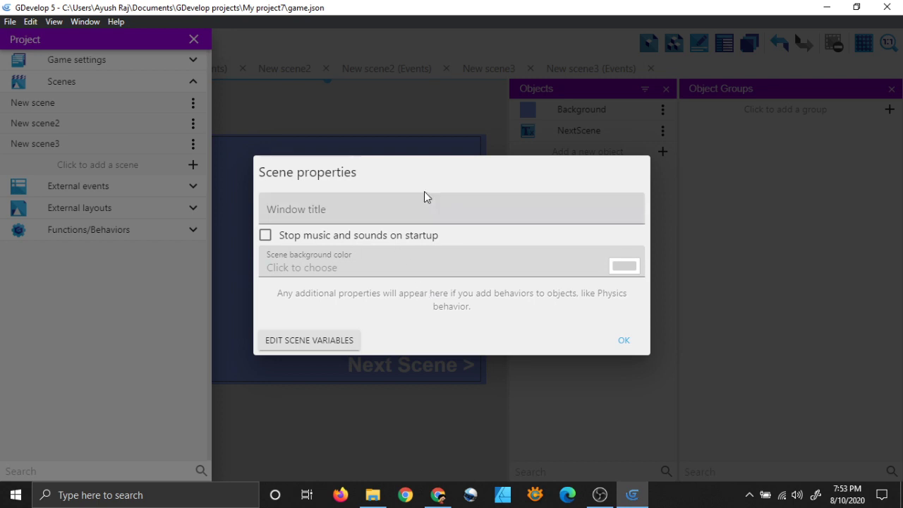
{"action": "left_click", "coordinate": [620, 342]}
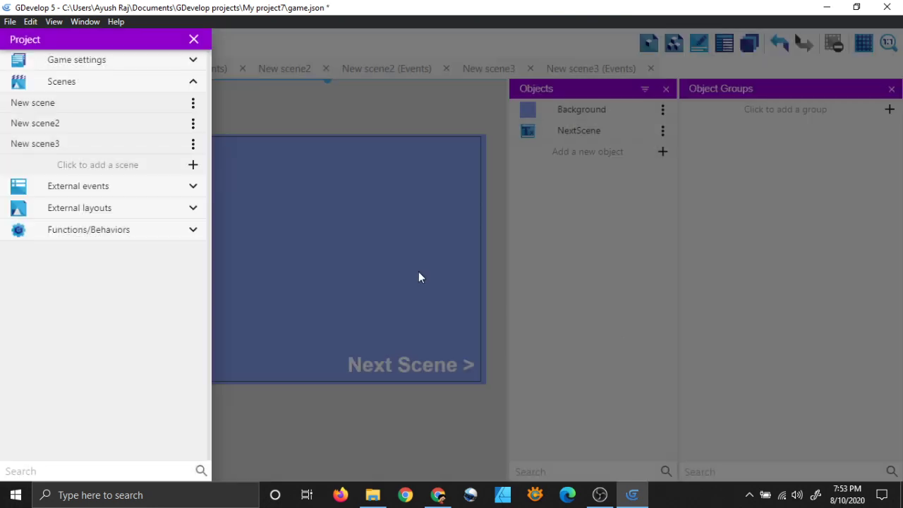
Check that "Stop music and sounds on startup" is off for New scene2 and New scene3, and save the project.
{"action": "left_click", "coordinate": [193, 123]}
{"action": "left_click", "coordinate": [242, 159]}
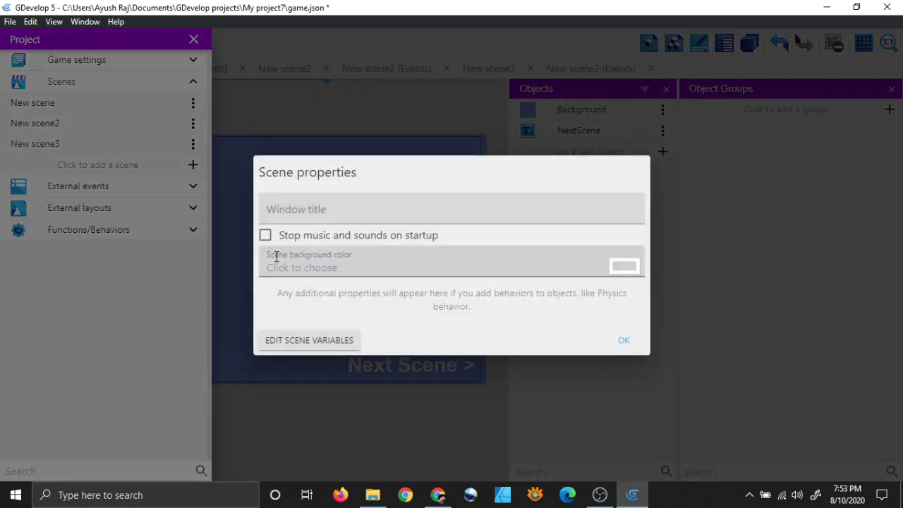
{"action": "left_click", "coordinate": [621, 341]}
{"action": "left_click", "coordinate": [192, 144]}
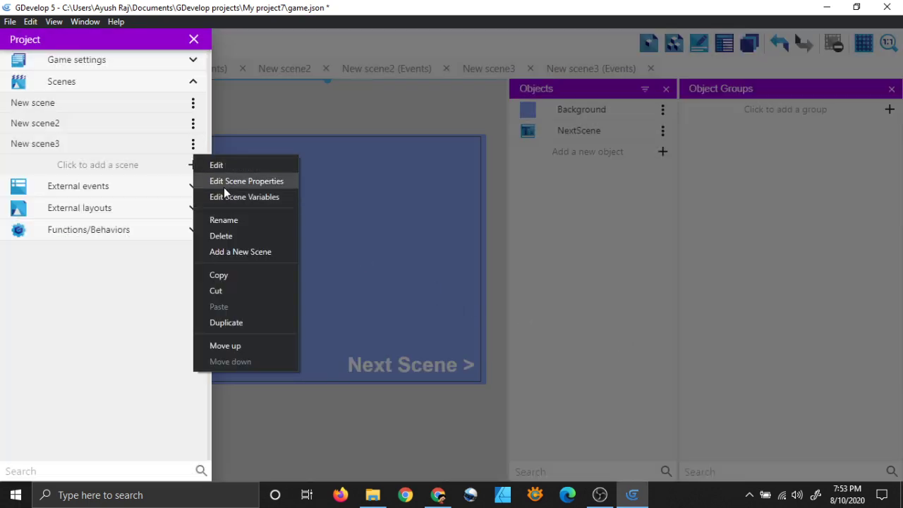
{"action": "left_click", "coordinate": [224, 186]}
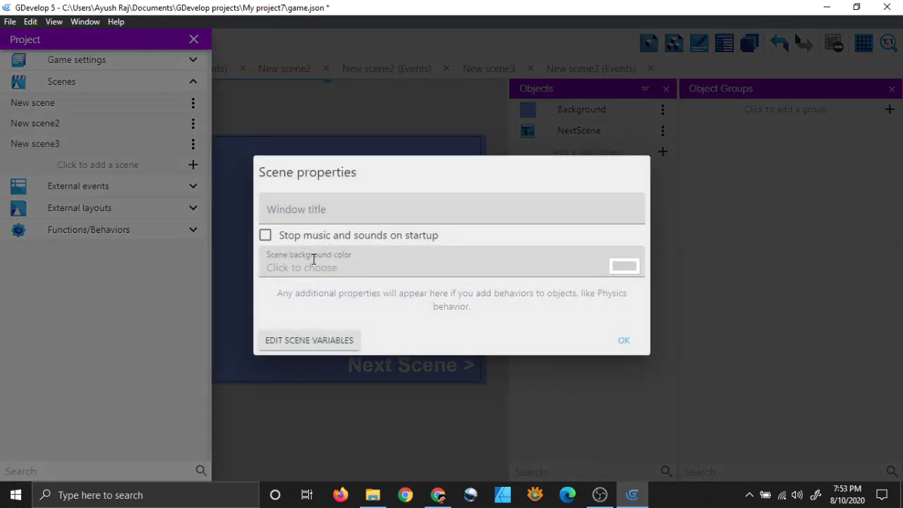
{"action": "left_click", "coordinate": [614, 341]}
{"action": "left_click", "coordinate": [193, 40]}
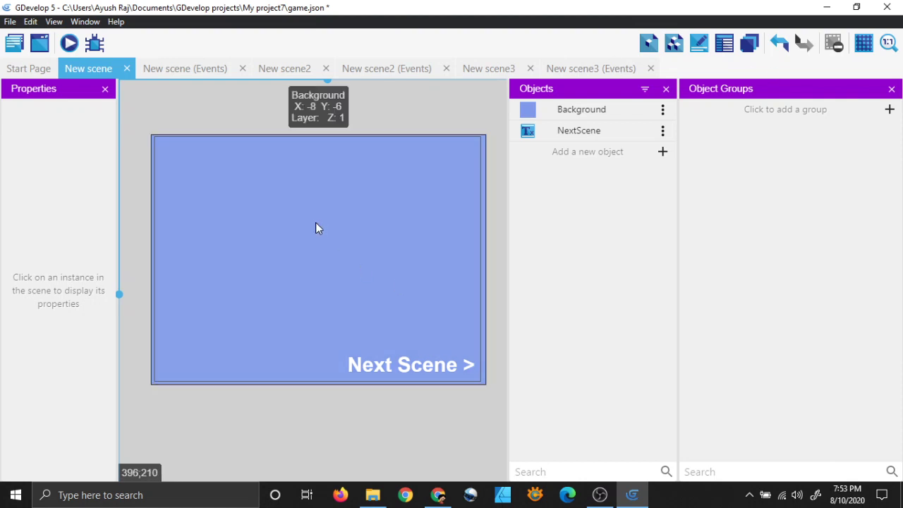
{"action": "key", "text": "ctrl+s"}
Delete the beginning-of-scene music event and the NextScene scene-change event from New scene's event sheet.
{"action": "left_click", "coordinate": [216, 67]}
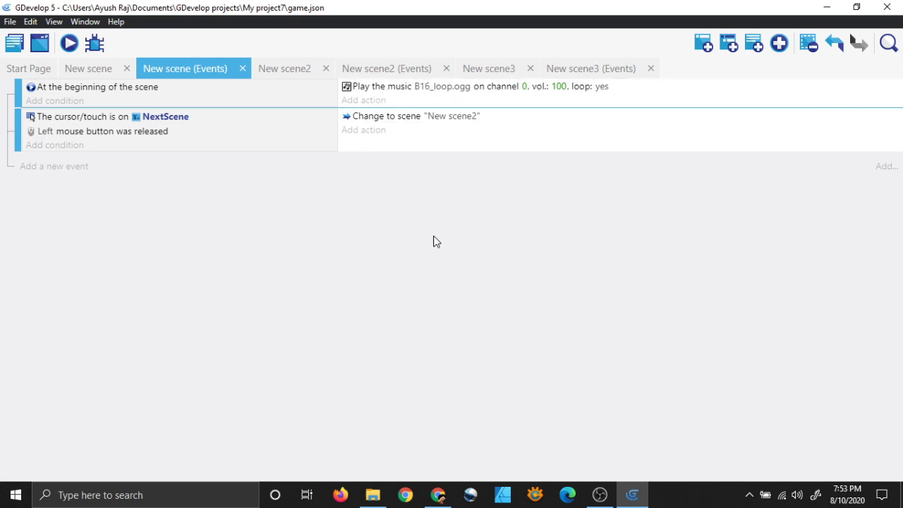
{"action": "left_click", "coordinate": [24, 91]}
{"action": "key", "text": "Delete"}
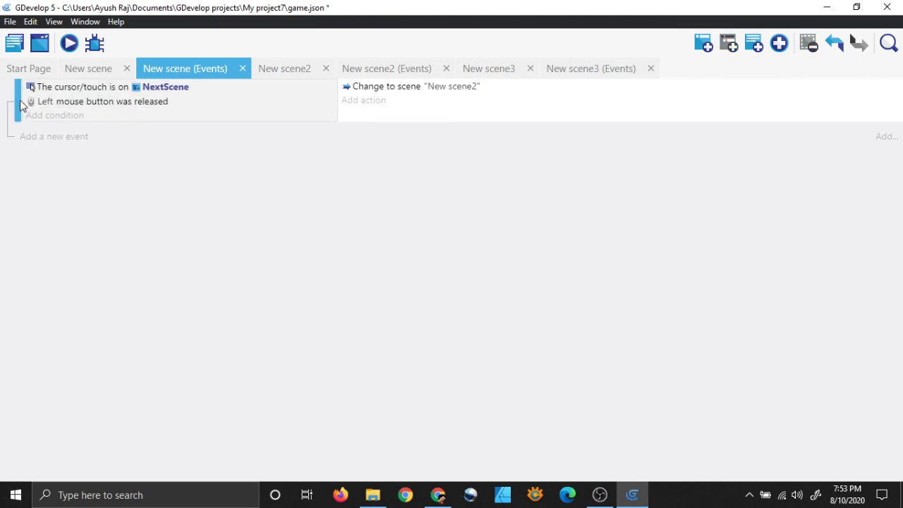
{"action": "right_click", "coordinate": [377, 118]}
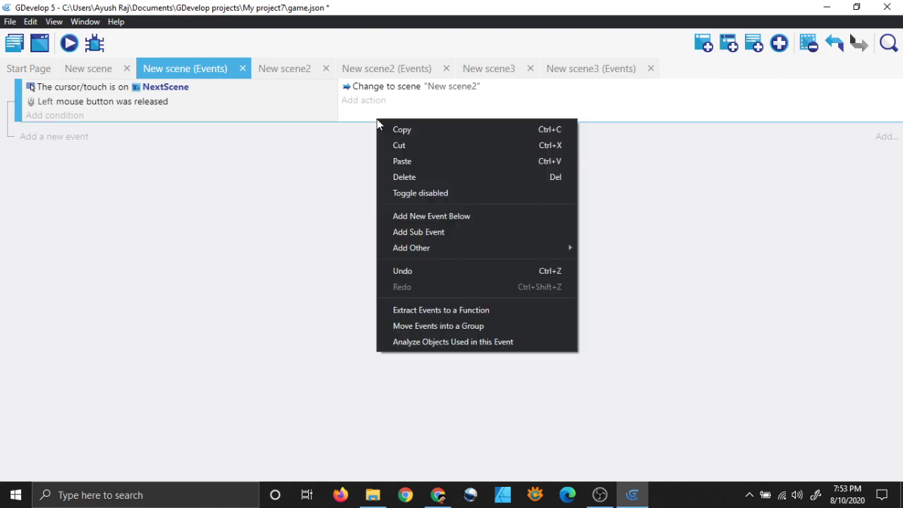
{"action": "left_click", "coordinate": [406, 177]}
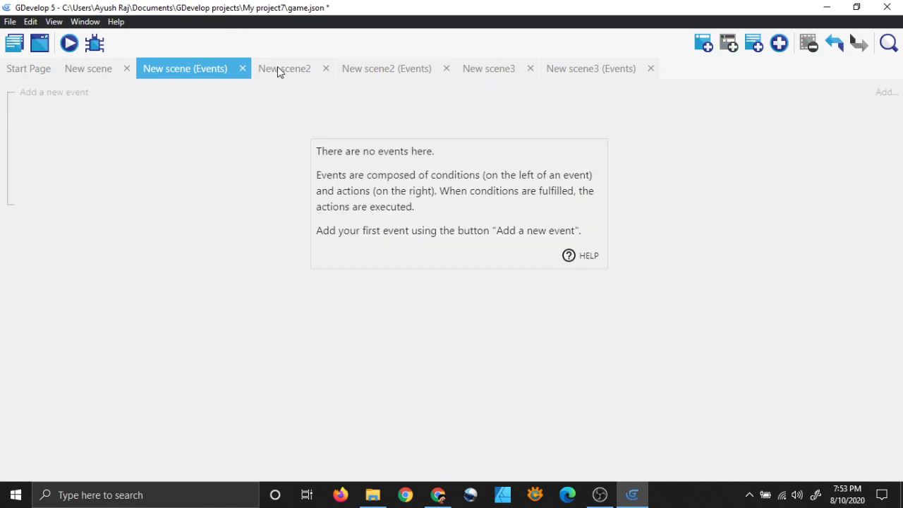
Undo the deletion of both events in New scene's event sheet and save the project.
{"action": "left_click", "coordinate": [306, 71]}
{"action": "left_click", "coordinate": [386, 68]}
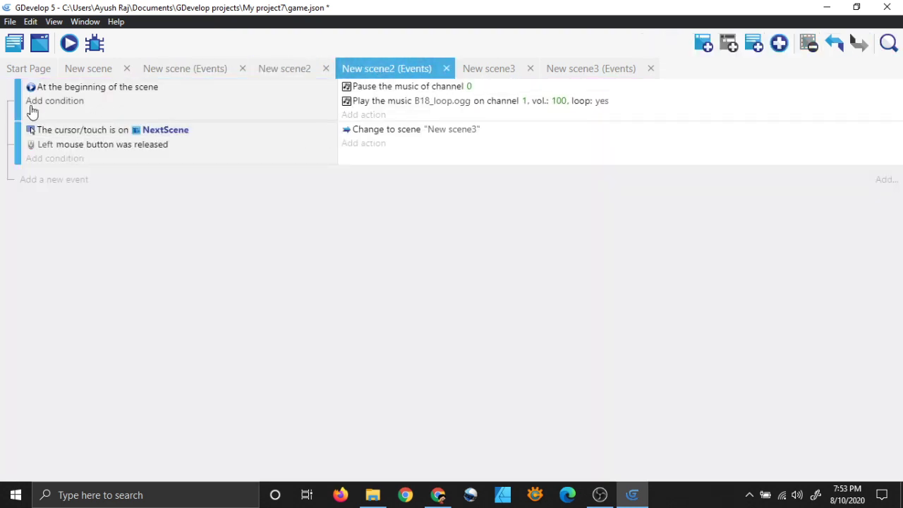
{"action": "left_click", "coordinate": [205, 68]}
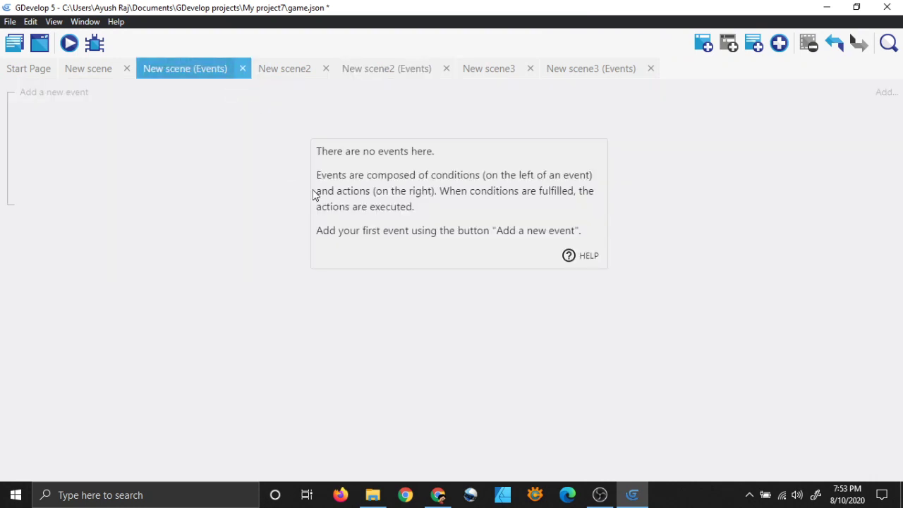
{"action": "key", "text": "ctrl+z"}
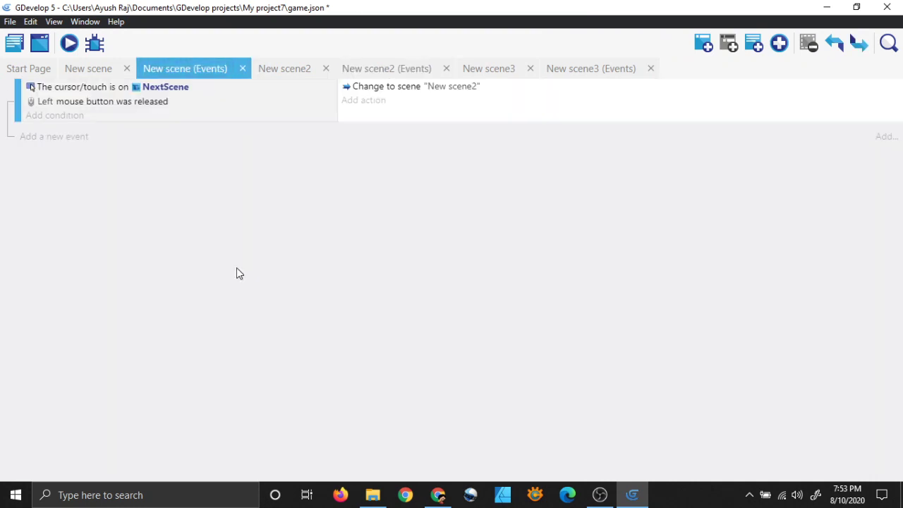
{"action": "key", "text": "ctrl+z"}
{"action": "key", "text": "ctrl+s"}
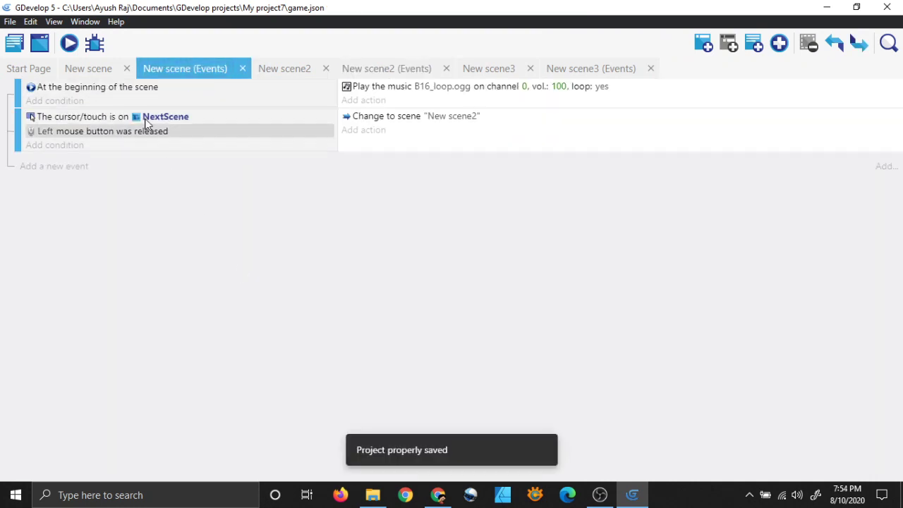
Review the event sheets of New scene2, New scene3 and New scene.
{"action": "left_click", "coordinate": [437, 70]}
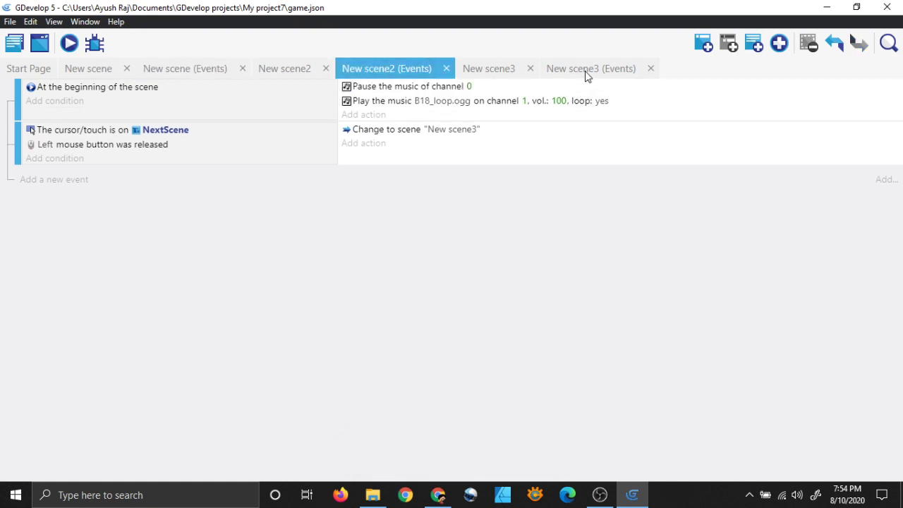
{"action": "left_click", "coordinate": [587, 70]}
{"action": "left_click", "coordinate": [152, 69]}
Preview the game from New scene, advance through the second and third scenes, and close the preview.
{"action": "left_click", "coordinate": [99, 69]}
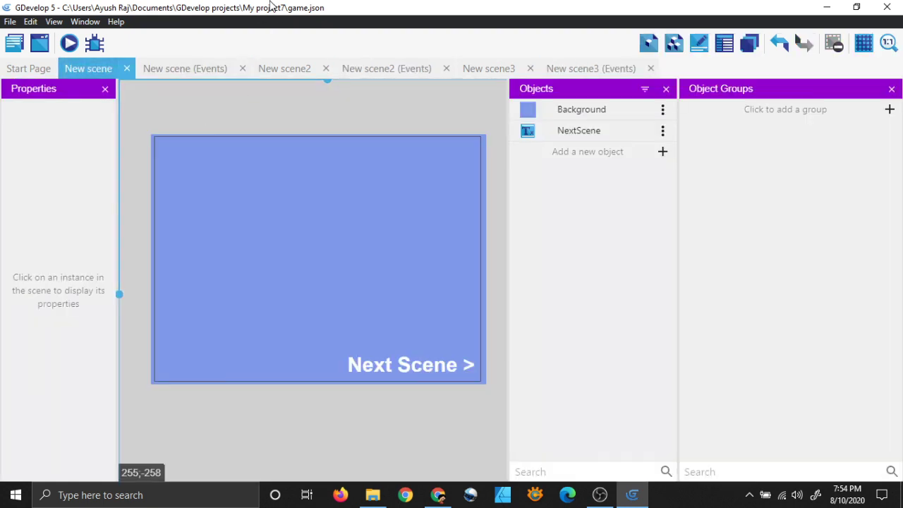
{"action": "left_click", "coordinate": [68, 43]}
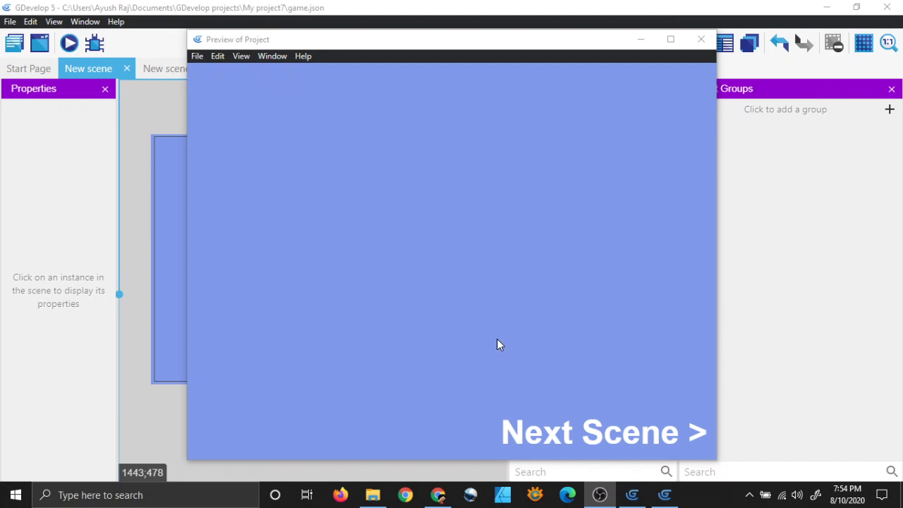
{"action": "left_click", "coordinate": [552, 437]}
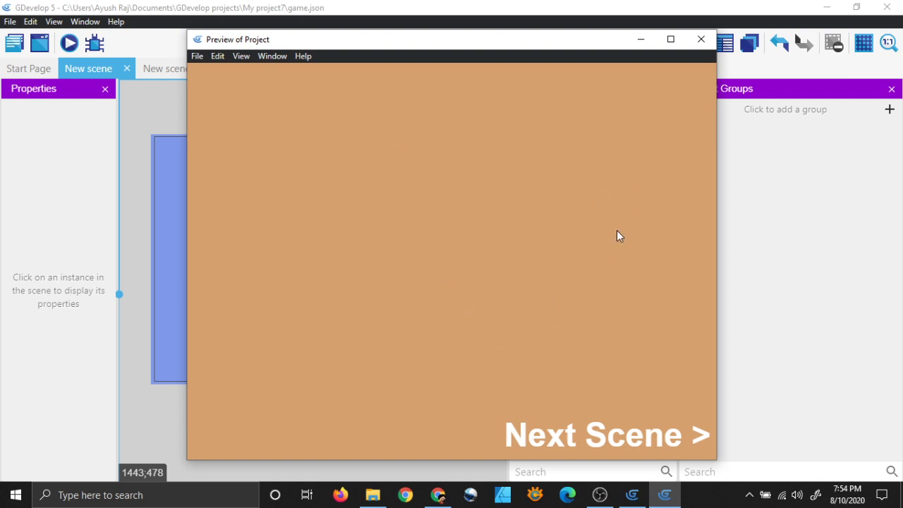
{"action": "left_click", "coordinate": [603, 442]}
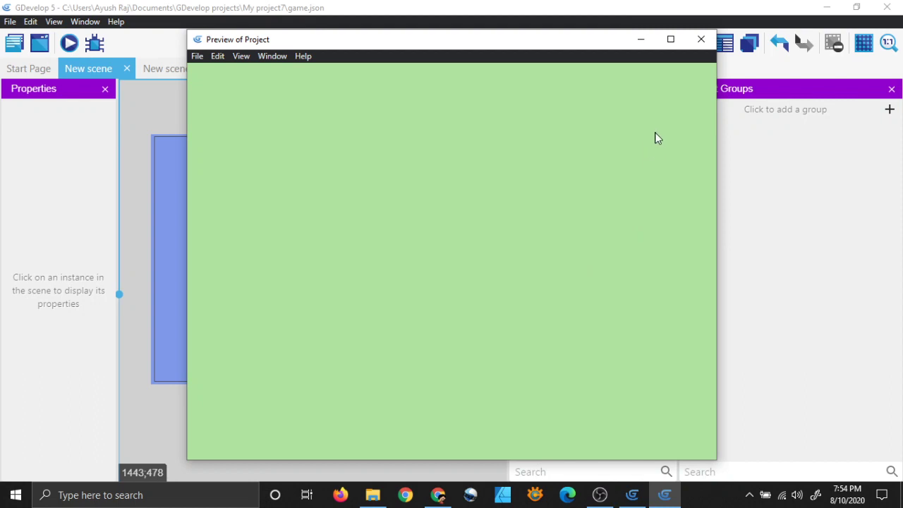
{"action": "left_click", "coordinate": [701, 42]}
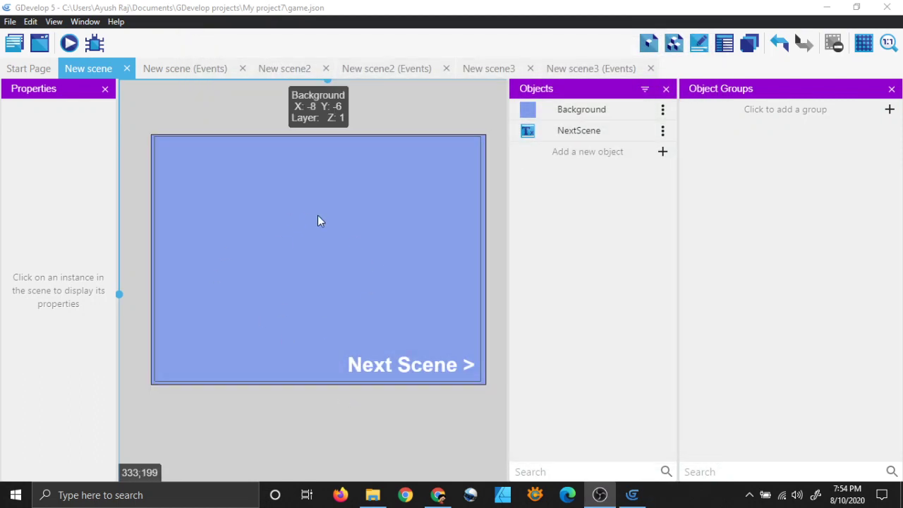
Look over the New scene2 and New scene3 layouts again and return to the New scene layout.
{"action": "left_click", "coordinate": [295, 67]}
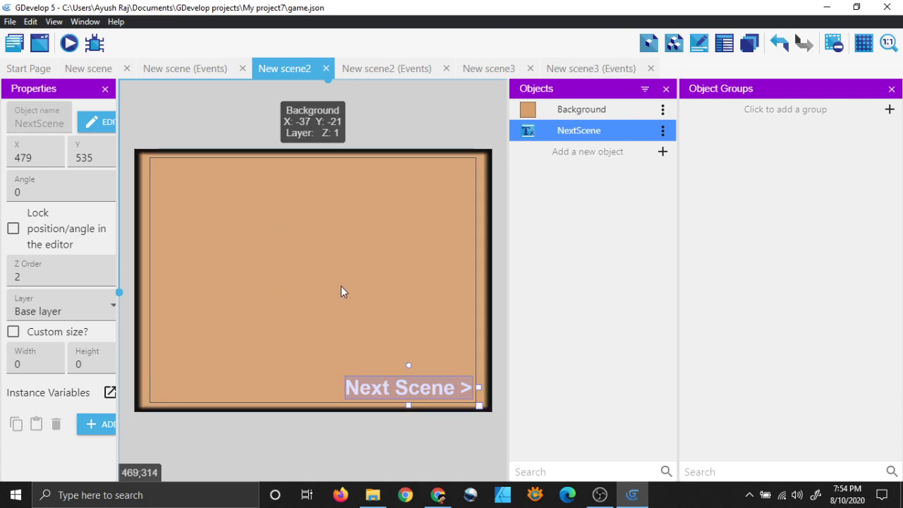
{"action": "left_click", "coordinate": [484, 69]}
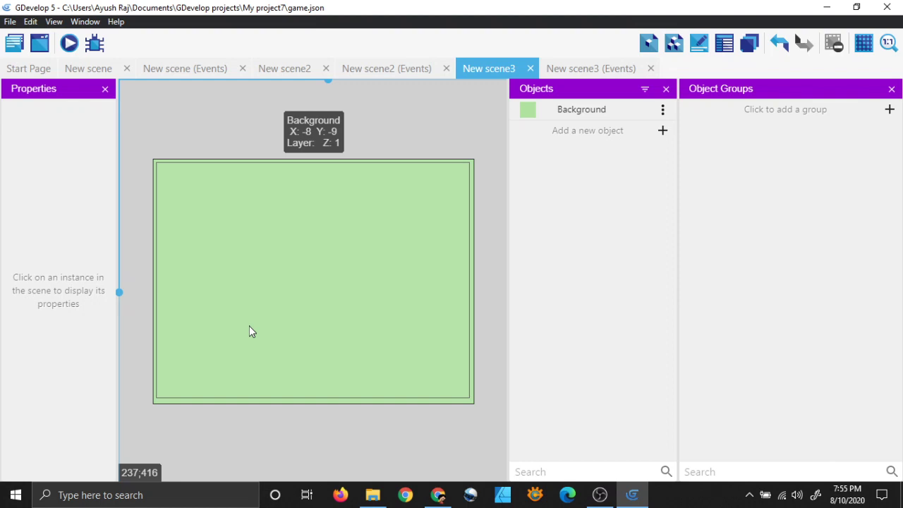
{"action": "left_click", "coordinate": [105, 70]}
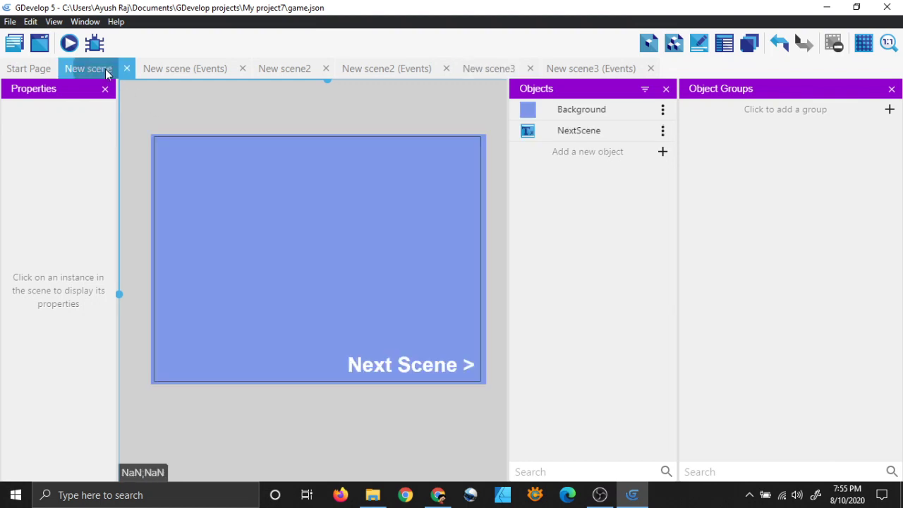
Delete both events from New scene's event sheet.
{"action": "left_click", "coordinate": [187, 71]}
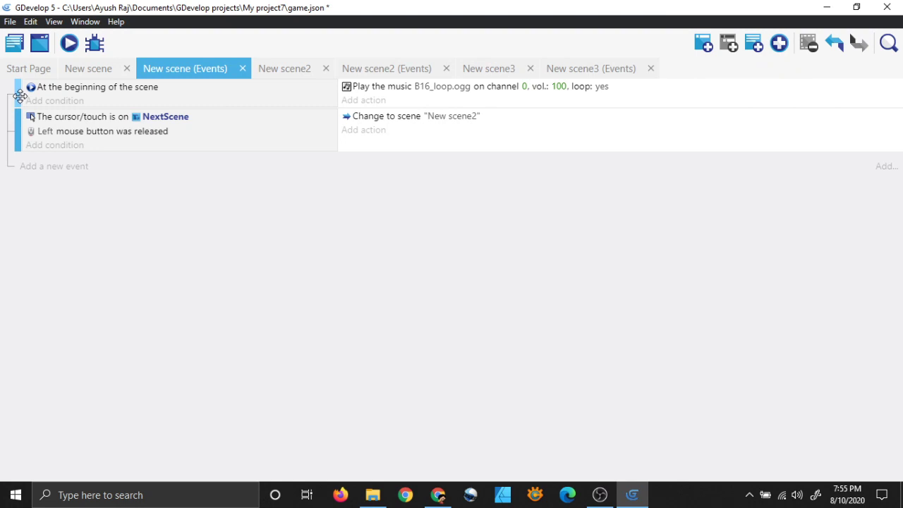
{"action": "right_click", "coordinate": [526, 104]}
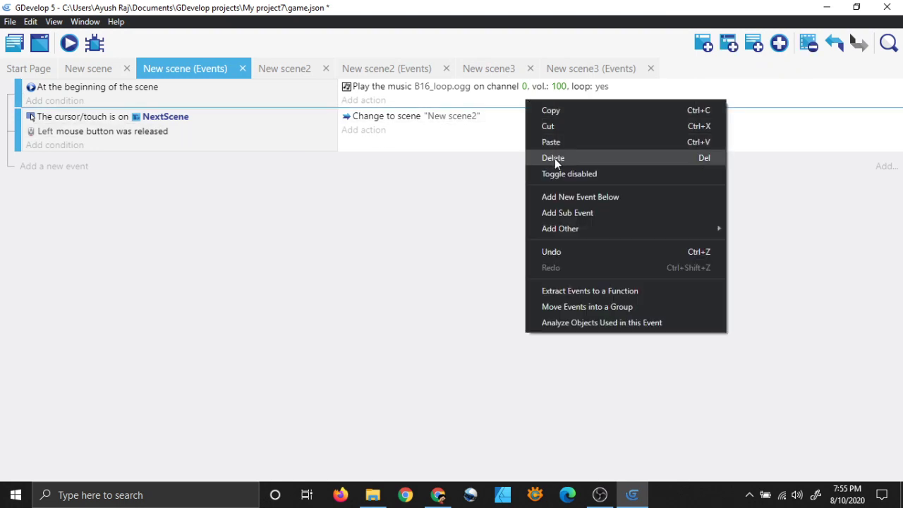
{"action": "left_click", "coordinate": [555, 158]}
{"action": "right_click", "coordinate": [543, 125]}
{"action": "left_click", "coordinate": [548, 177]}
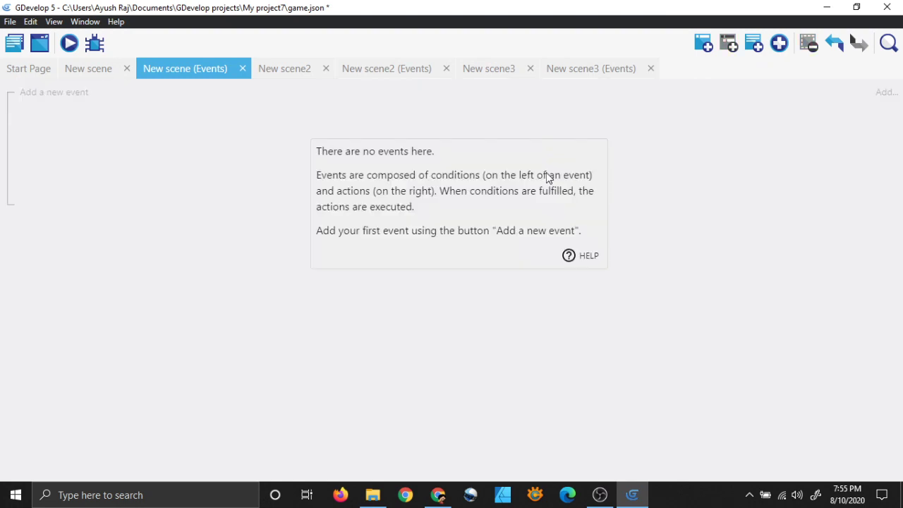
Delete both events from New scene2's event sheet.
{"action": "left_click", "coordinate": [381, 69]}
{"action": "right_click", "coordinate": [573, 120]}
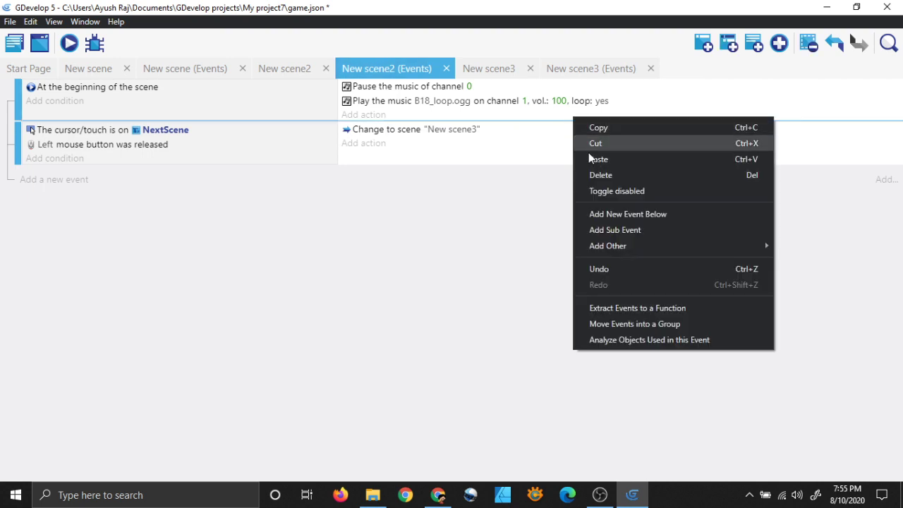
{"action": "left_click", "coordinate": [591, 174]}
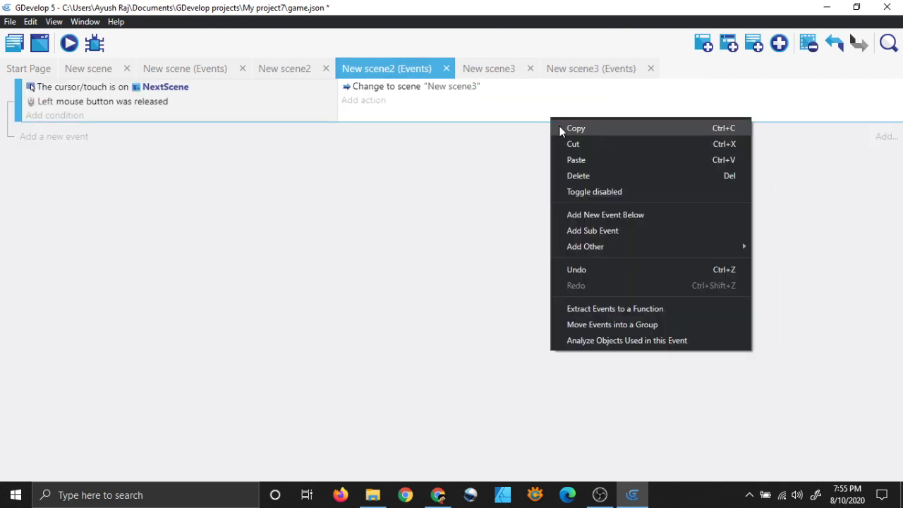
{"action": "left_click", "coordinate": [576, 173]}
Delete the beginning-of-scene event from New scene3's event sheet and save the project from the New scene layout.
{"action": "left_click", "coordinate": [573, 71]}
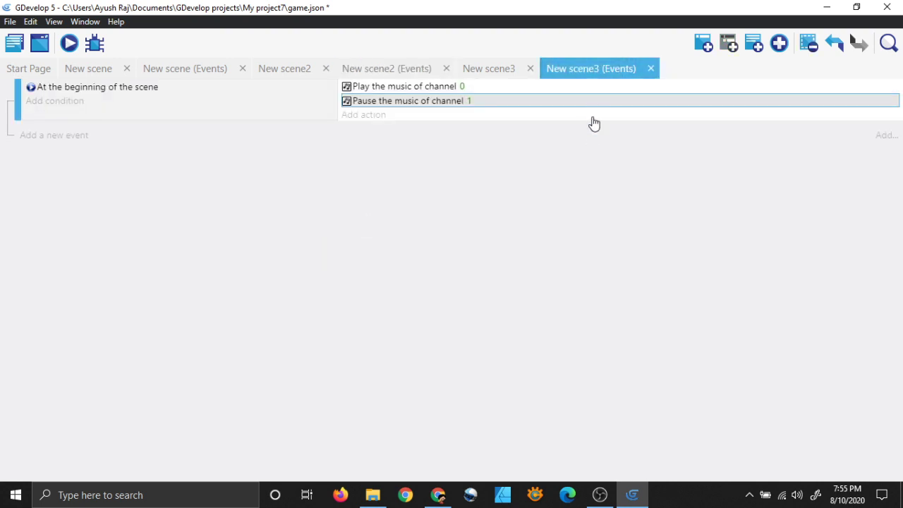
{"action": "right_click", "coordinate": [623, 123]}
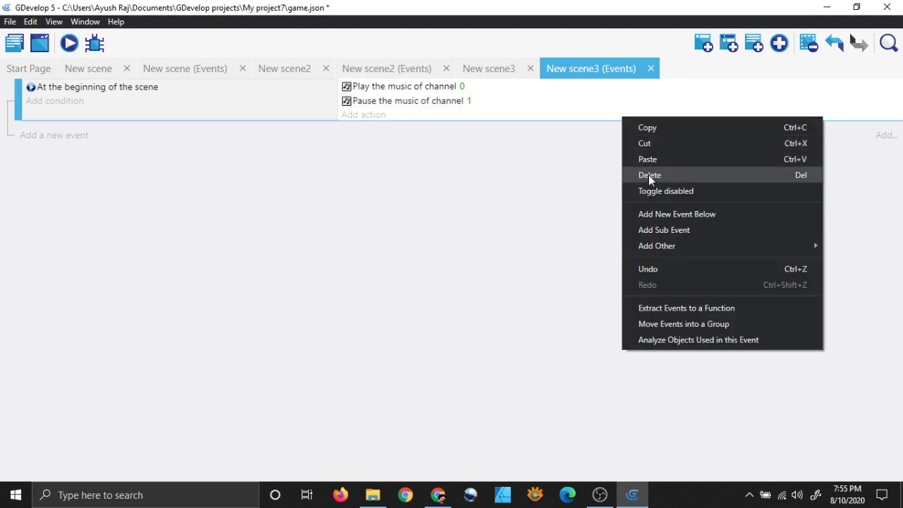
{"action": "left_click", "coordinate": [648, 174]}
{"action": "left_click", "coordinate": [107, 73]}
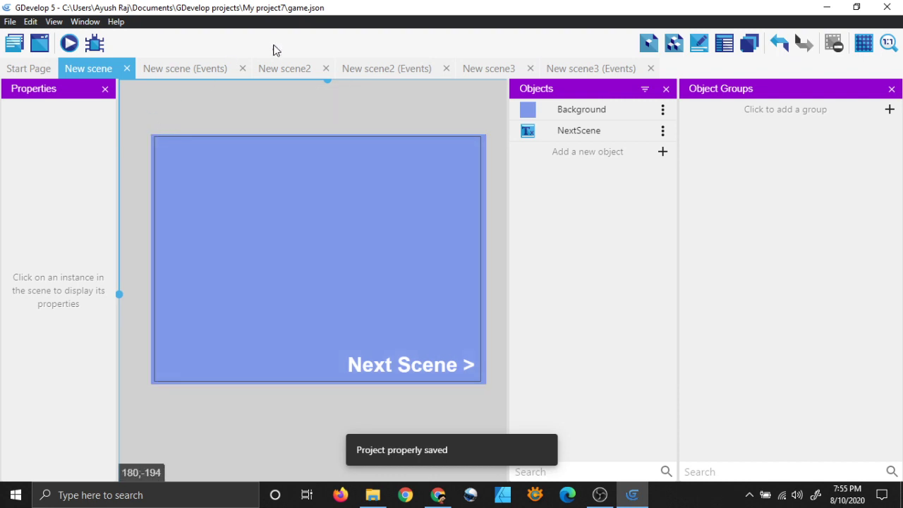
Look over the backgrounds and Next Scene text in the layouts of all three scenes, ending on New scene.
{"action": "left_click", "coordinate": [290, 67]}
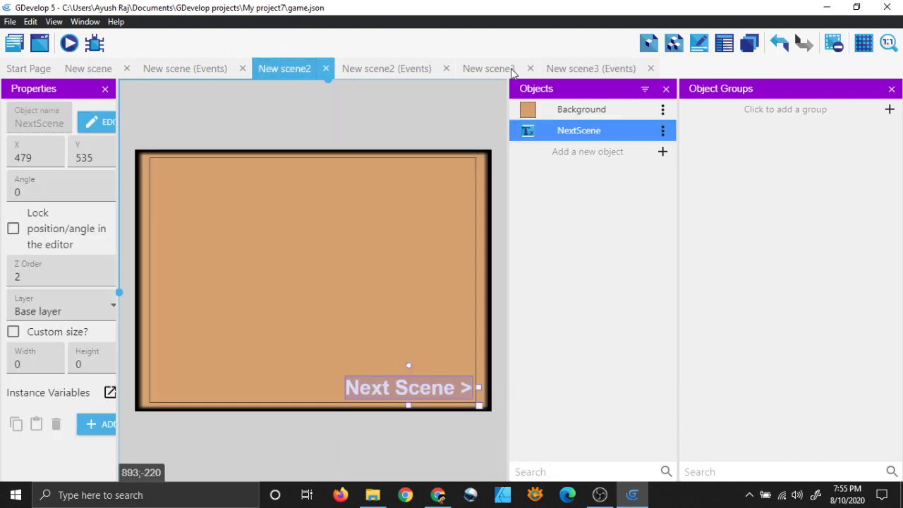
{"action": "left_click", "coordinate": [494, 68]}
{"action": "left_click", "coordinate": [78, 69]}
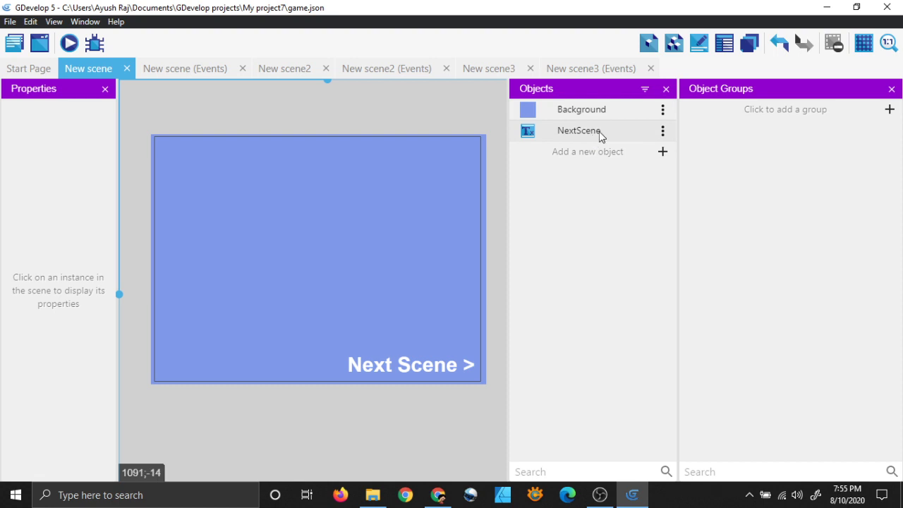
{"action": "left_click", "coordinate": [275, 69]}
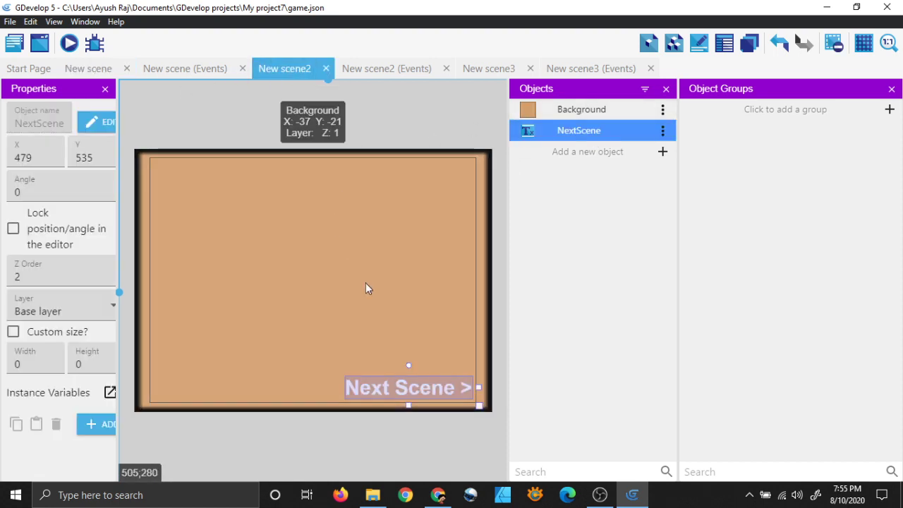
{"action": "left_click", "coordinate": [373, 120]}
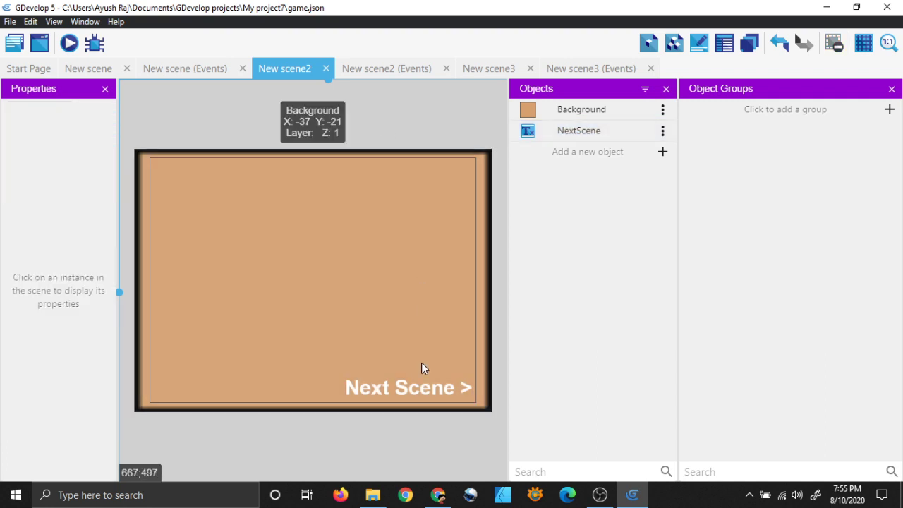
{"action": "left_click", "coordinate": [475, 71]}
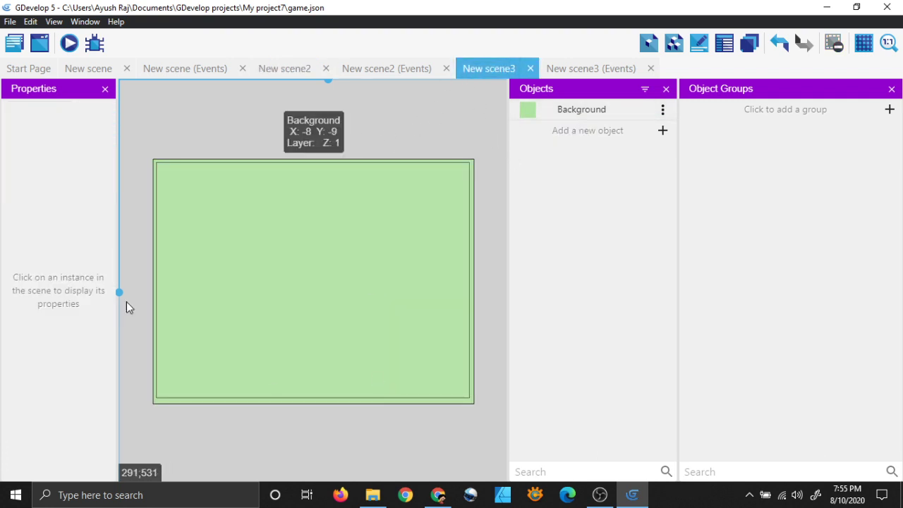
{"action": "left_click", "coordinate": [108, 73]}
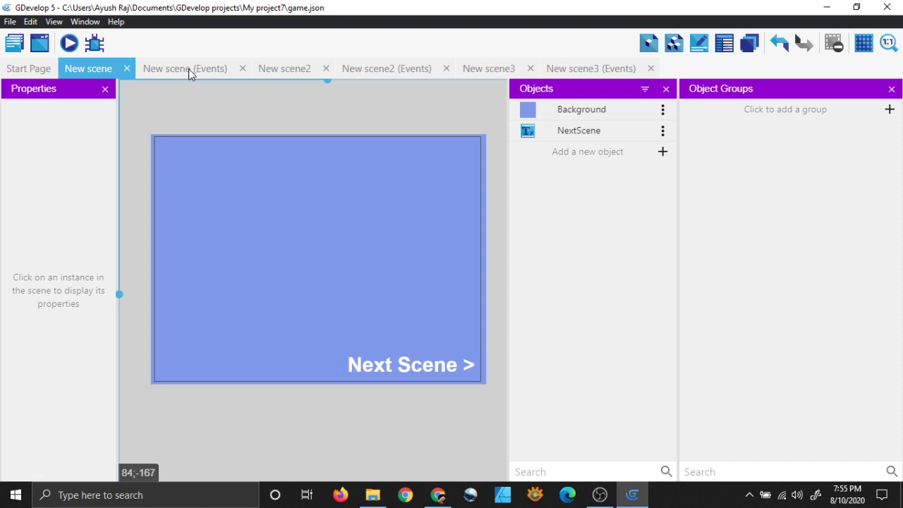
Add an event with the condition "At the beginning of the scene" to New scene's event sheet.
{"action": "left_click", "coordinate": [189, 71]}
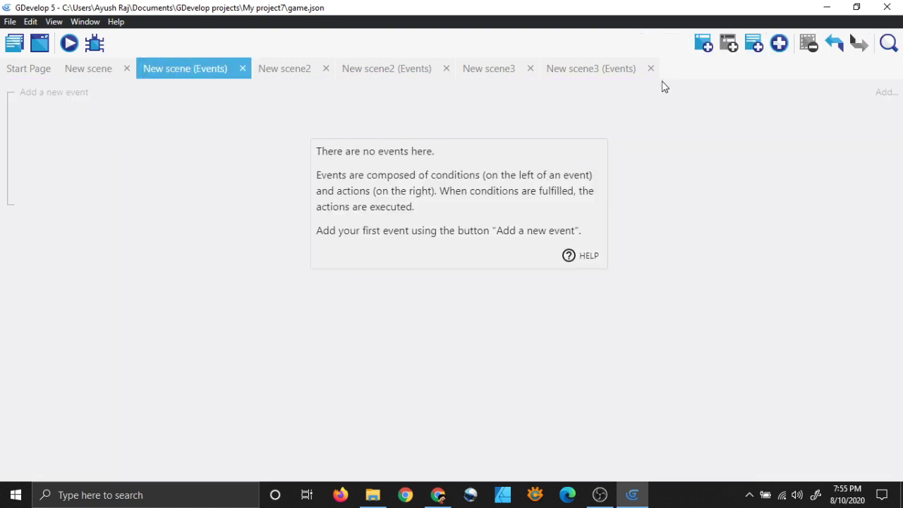
{"action": "left_click", "coordinate": [703, 44]}
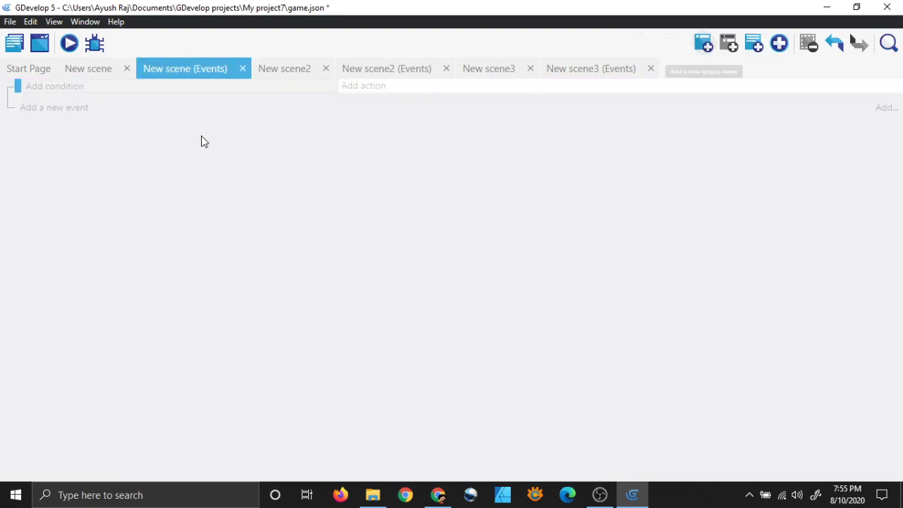
{"action": "left_click", "coordinate": [51, 86]}
{"action": "left_click", "coordinate": [113, 214]}
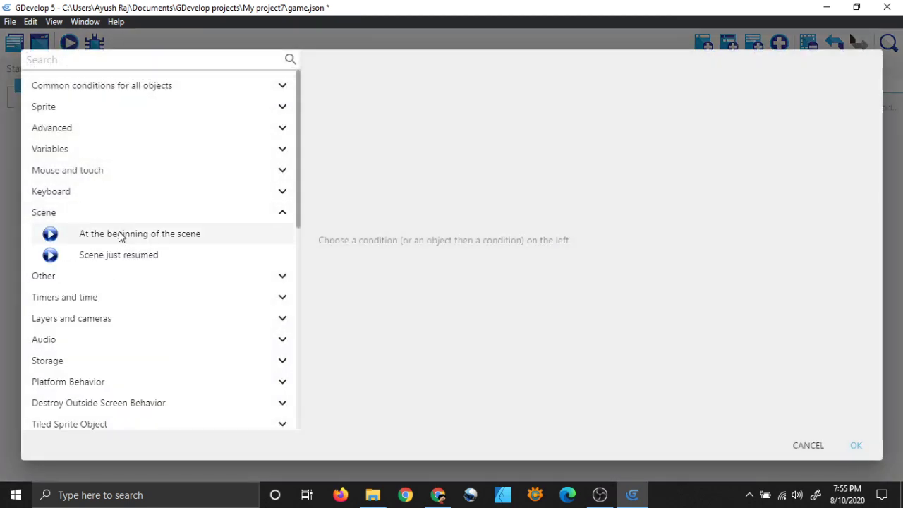
{"action": "left_click", "coordinate": [120, 236]}
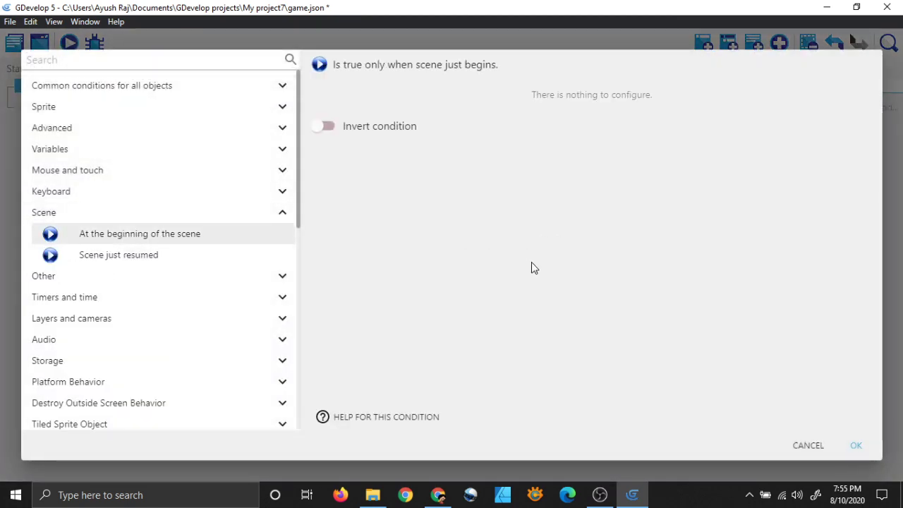
{"action": "left_click", "coordinate": [855, 445]}
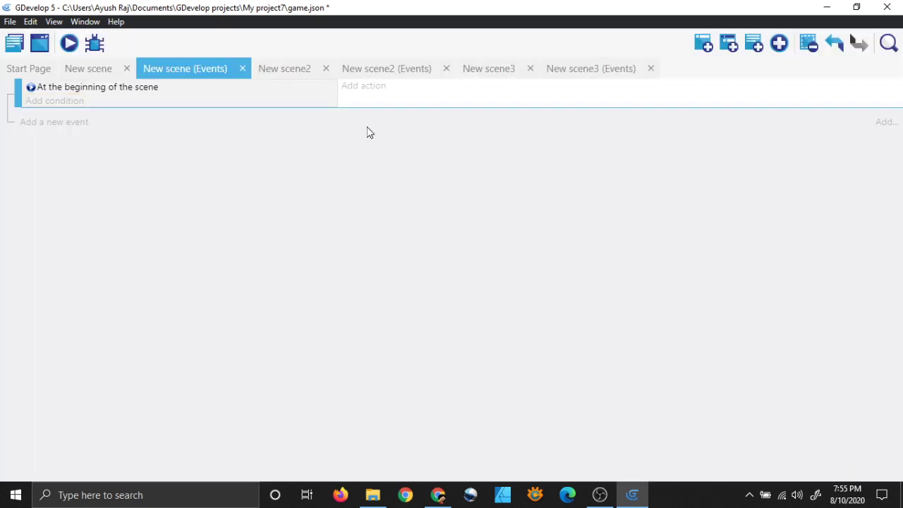
Start adding the action "Play a music file on a channel" to the beginning-of-scene event.
{"action": "left_click", "coordinate": [364, 88]}
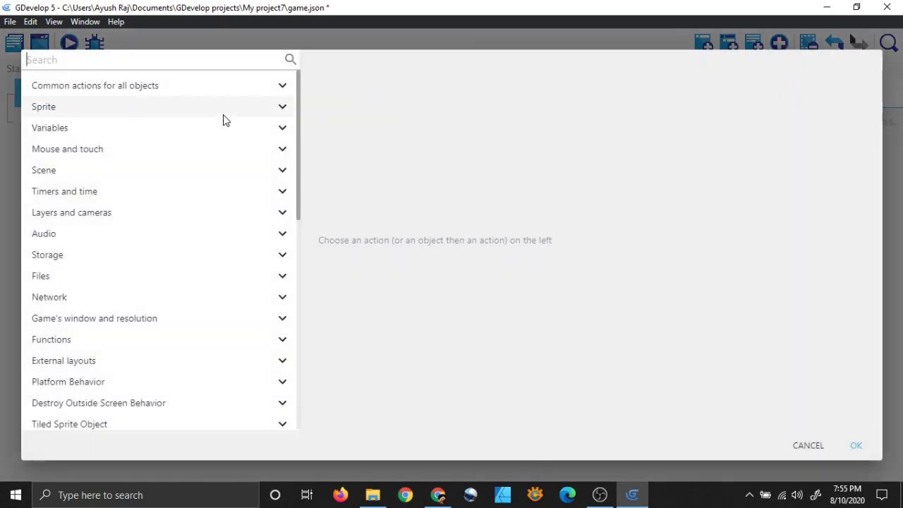
{"action": "scroll", "coordinate": [236, 212], "scroll_direction": "down", "scroll_amount": 1}
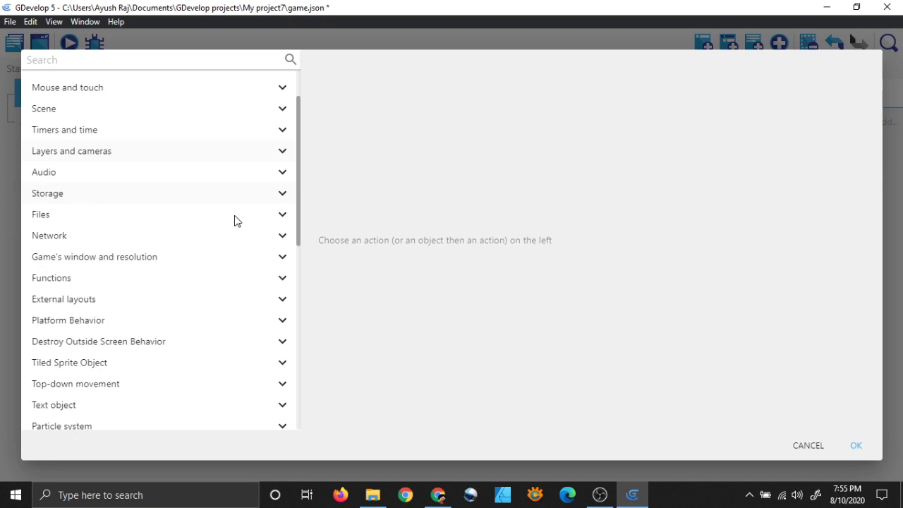
{"action": "left_click", "coordinate": [281, 170]}
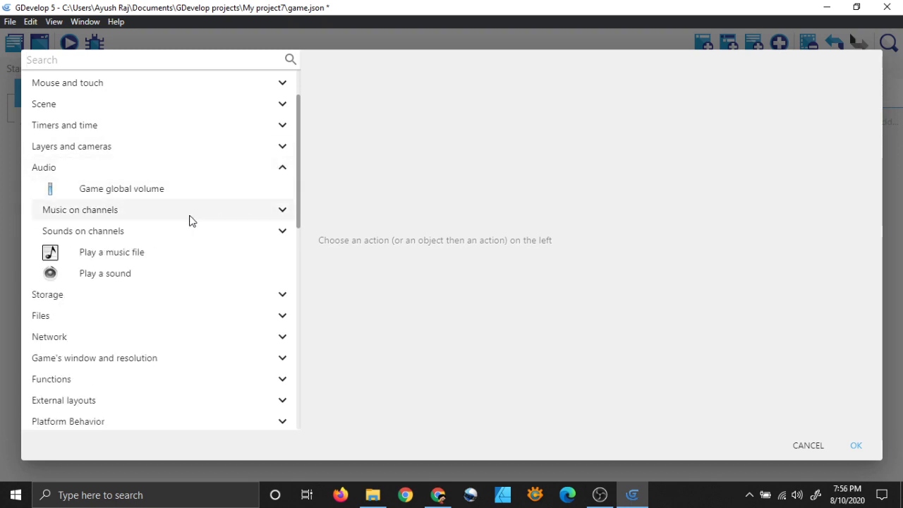
{"action": "left_click", "coordinate": [282, 212]}
{"action": "scroll", "coordinate": [279, 220], "scroll_direction": "down", "scroll_amount": 1}
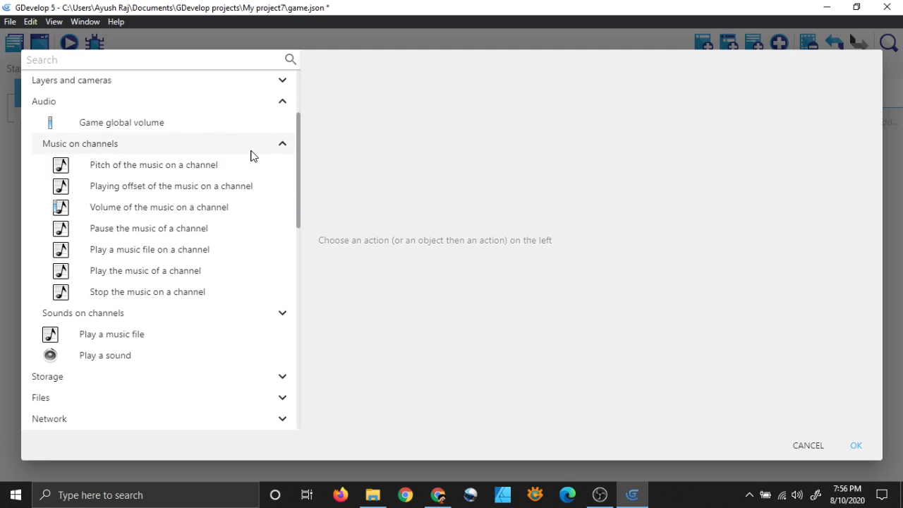
{"action": "scroll", "coordinate": [276, 204], "scroll_direction": "up", "scroll_amount": 1}
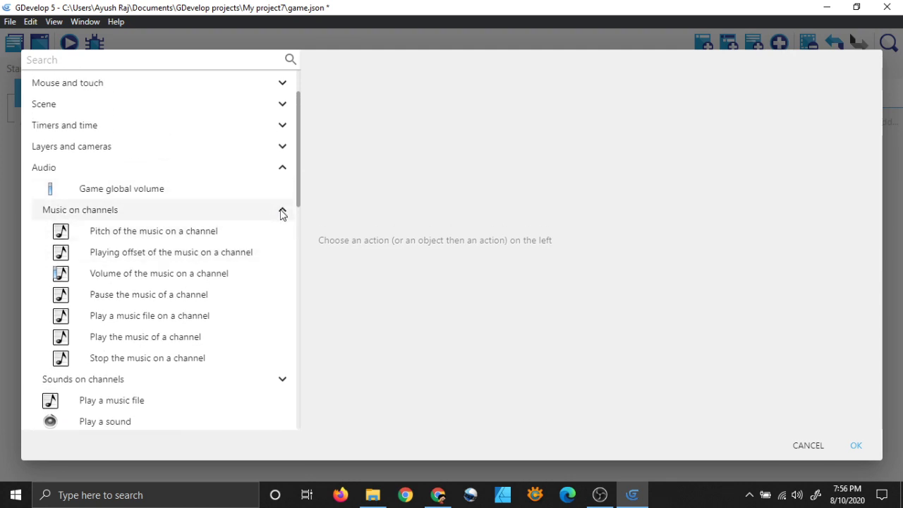
{"action": "left_click", "coordinate": [282, 211]}
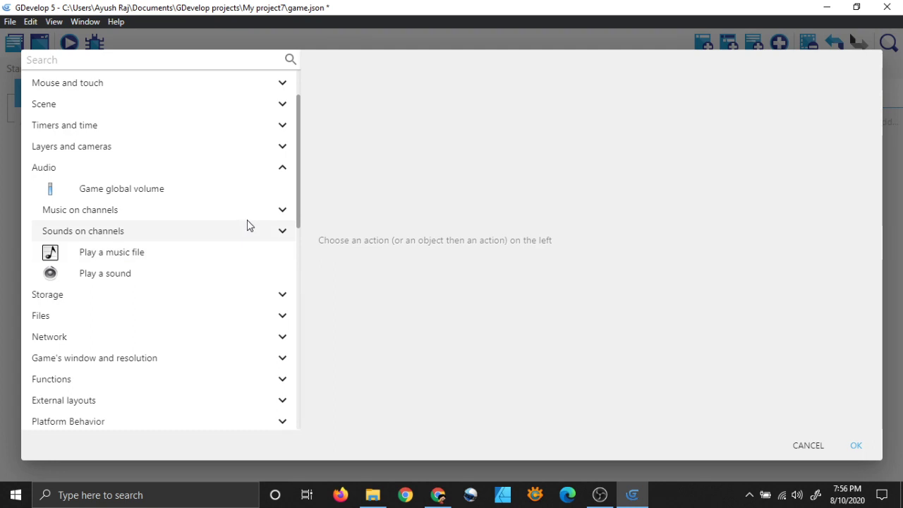
{"action": "left_click", "coordinate": [282, 212]}
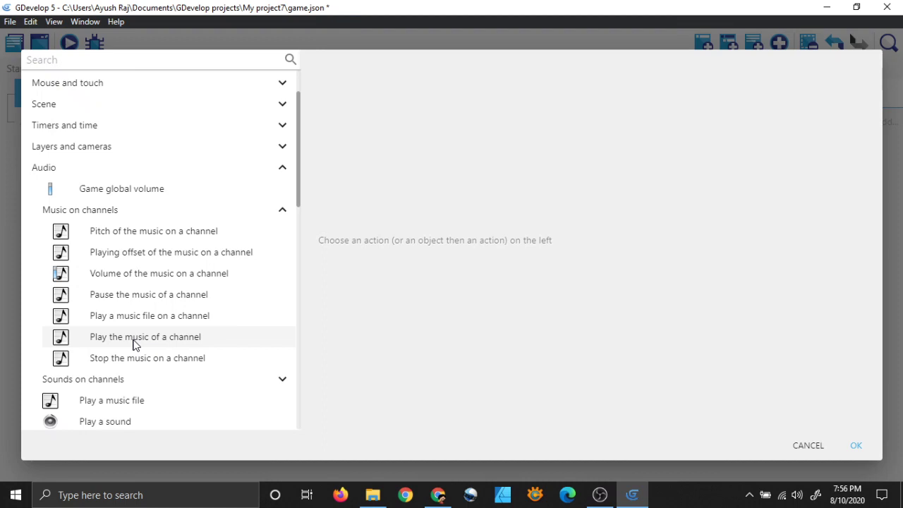
{"action": "left_click", "coordinate": [171, 317]}
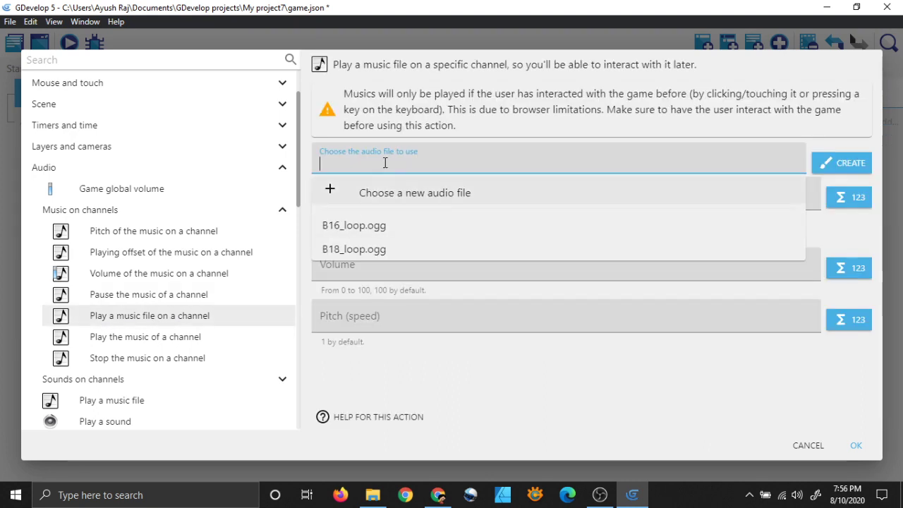
Choose B16_loop.ogg from the My project7 folder as the action's audio file.
{"action": "left_click", "coordinate": [426, 200]}
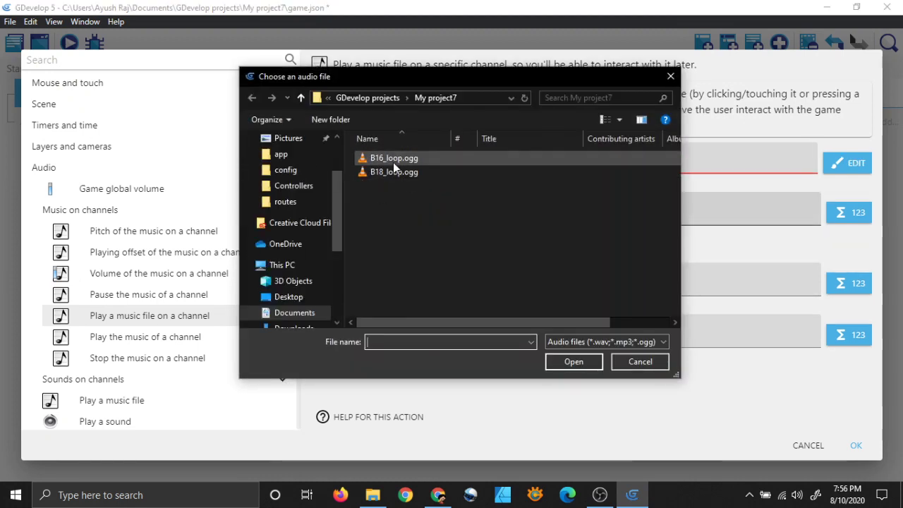
{"action": "left_click", "coordinate": [394, 159]}
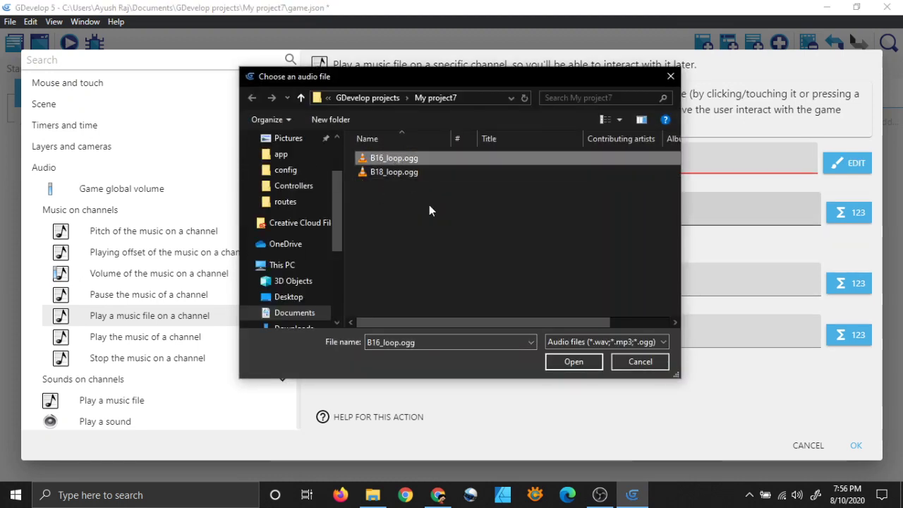
{"action": "left_click", "coordinate": [562, 359]}
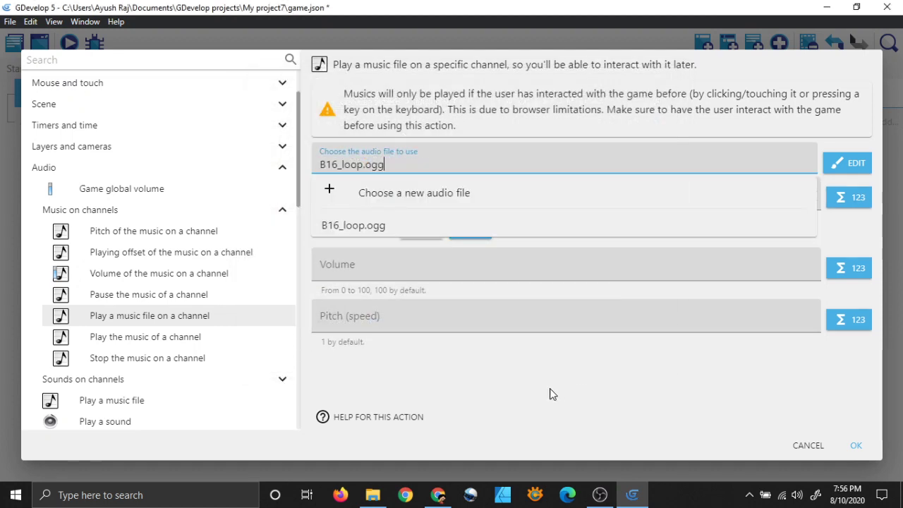
{"action": "left_click", "coordinate": [558, 392]}
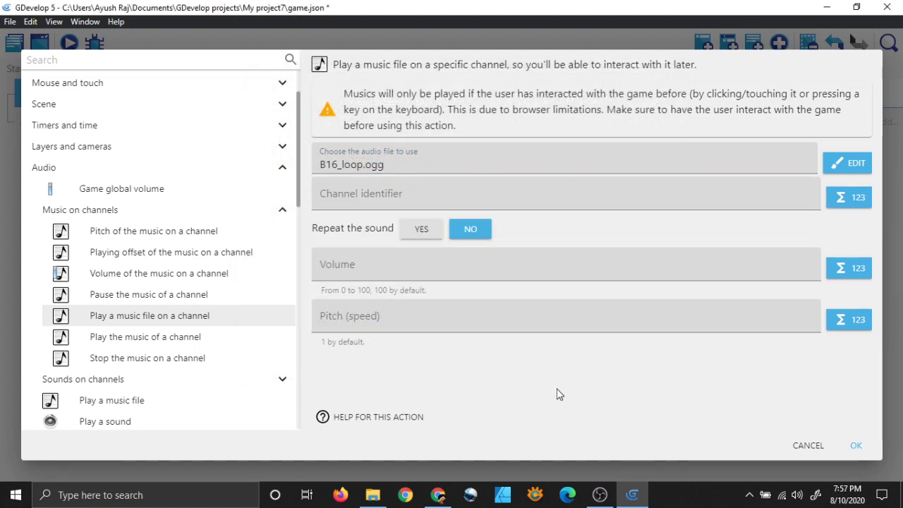
Set the music action's channel identifier to 0 and turn on repeating of the sound.
{"action": "left_click", "coordinate": [469, 197]}
{"action": "type", "text": "0"}
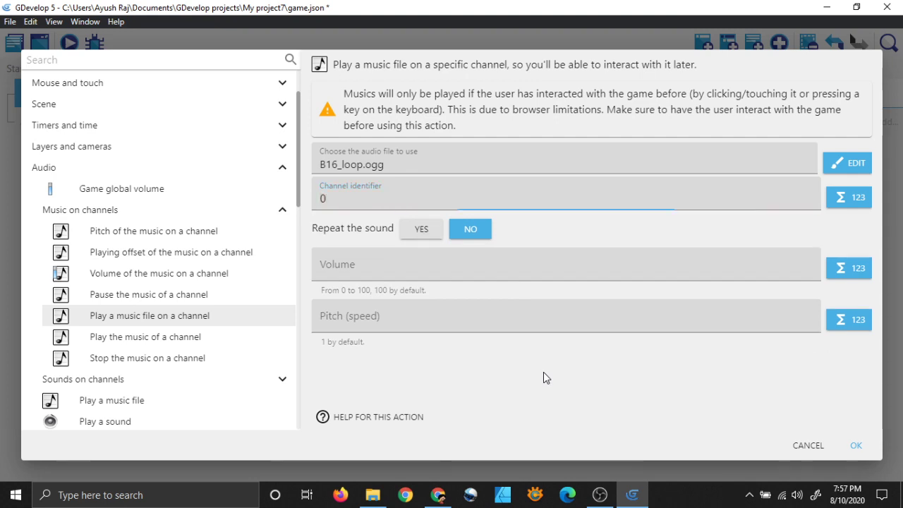
{"action": "left_click", "coordinate": [520, 204]}
{"action": "key", "text": "BackSpace"}
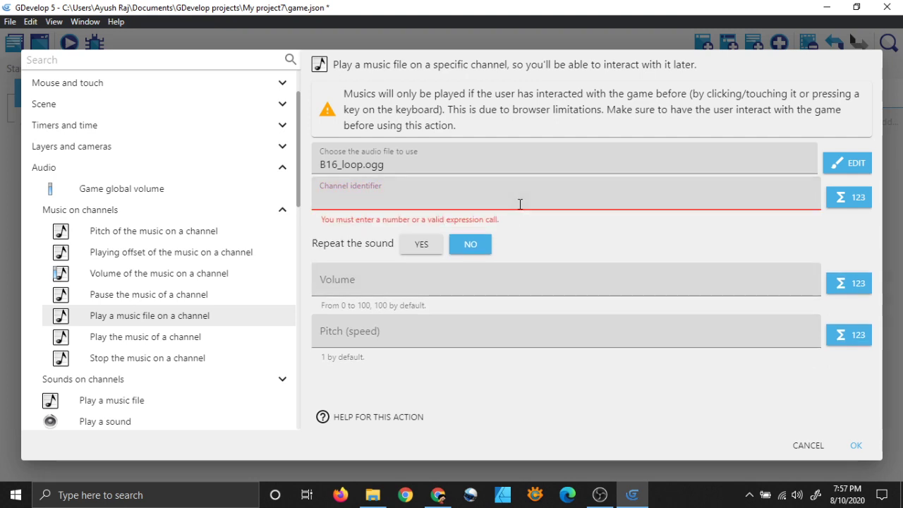
{"action": "type", "text": "1"}
{"action": "key", "text": "BackSpace"}
{"action": "type", "text": "0"}
{"action": "left_click", "coordinate": [612, 382]}
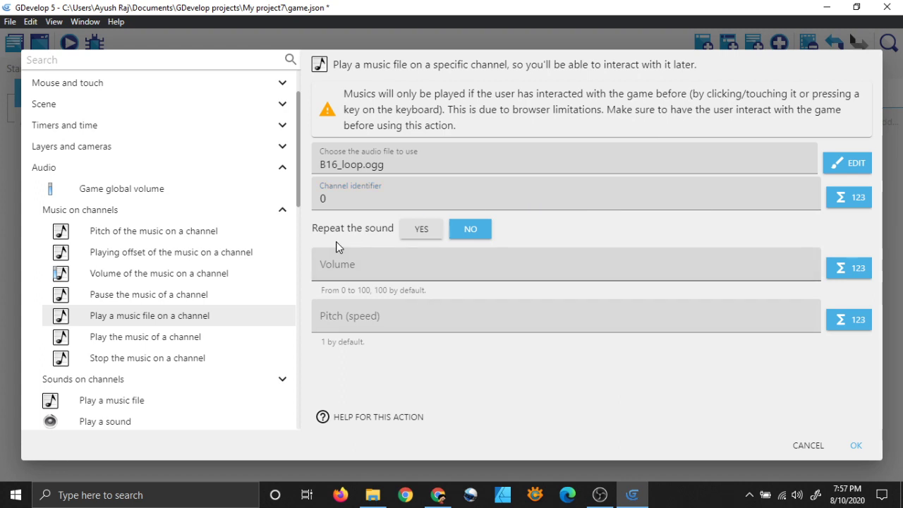
{"action": "left_click", "coordinate": [417, 229]}
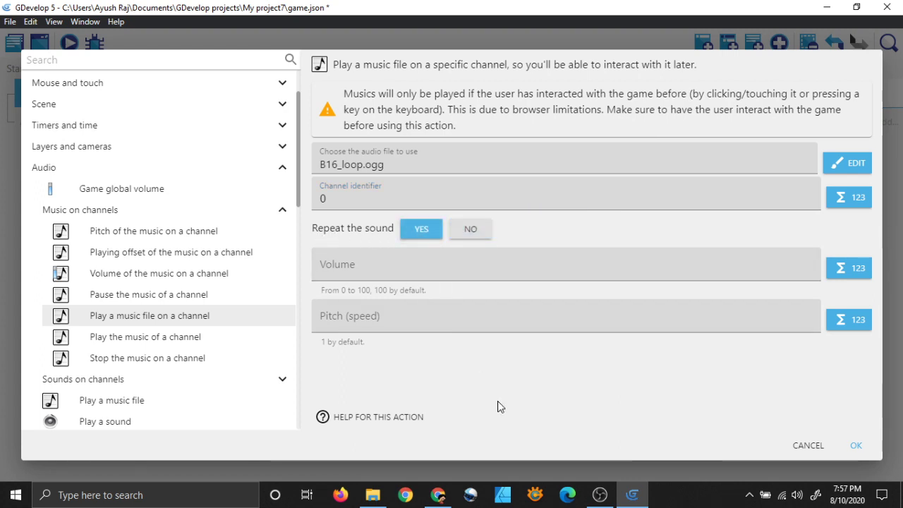
Set the music action's volume to 100 and pitch to 1, confirm the action and save the project.
{"action": "left_click", "coordinate": [453, 274]}
{"action": "type", "text": "100"}
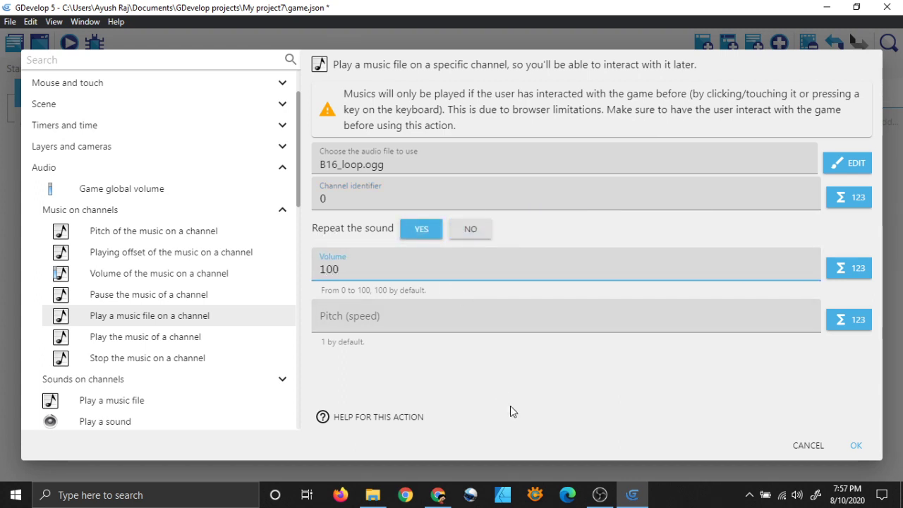
{"action": "left_click", "coordinate": [510, 412]}
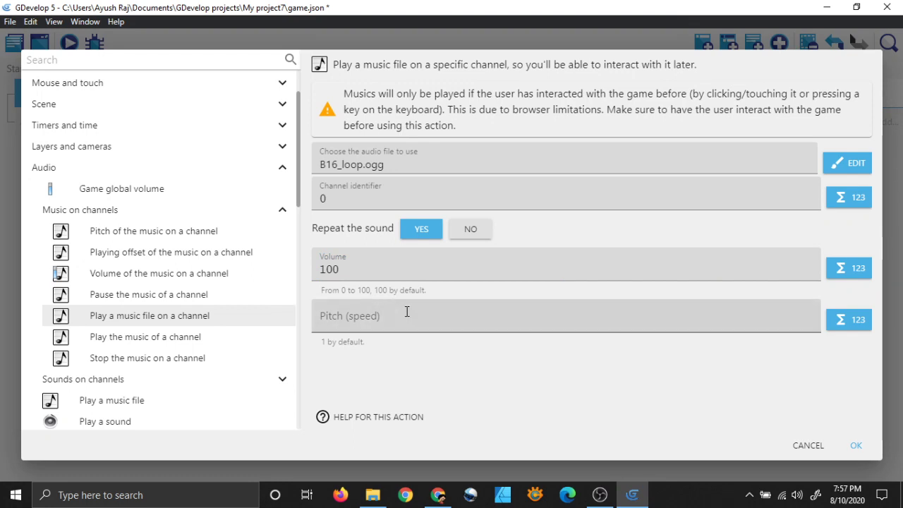
{"action": "left_click", "coordinate": [413, 319]}
{"action": "left_click", "coordinate": [464, 386]}
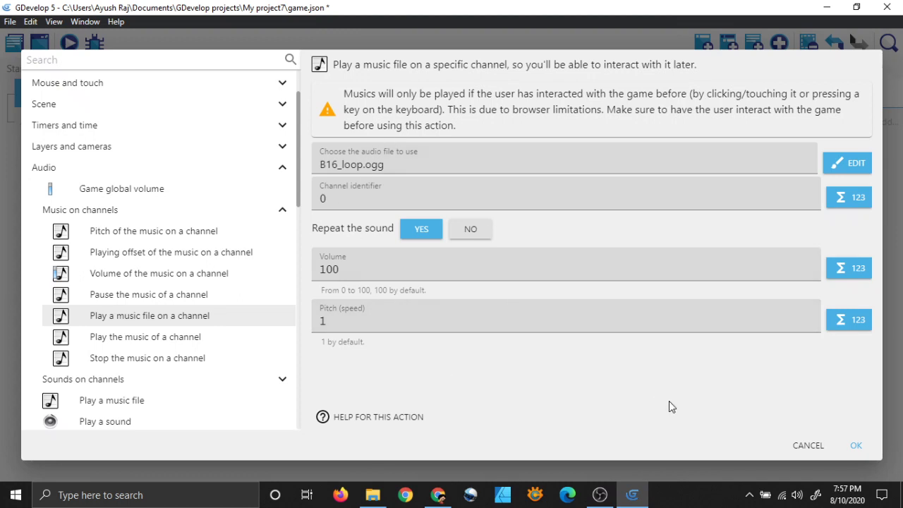
{"action": "left_click", "coordinate": [855, 446]}
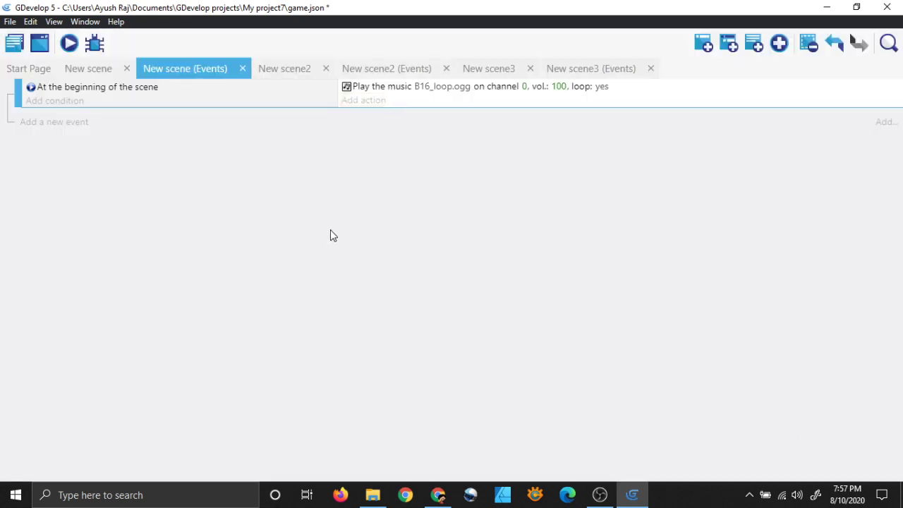
{"action": "key", "text": "ctrl+s"}
Add an empty second event below the beginning-of-scene event in New scene's event sheet.
{"action": "left_click", "coordinate": [90, 71]}
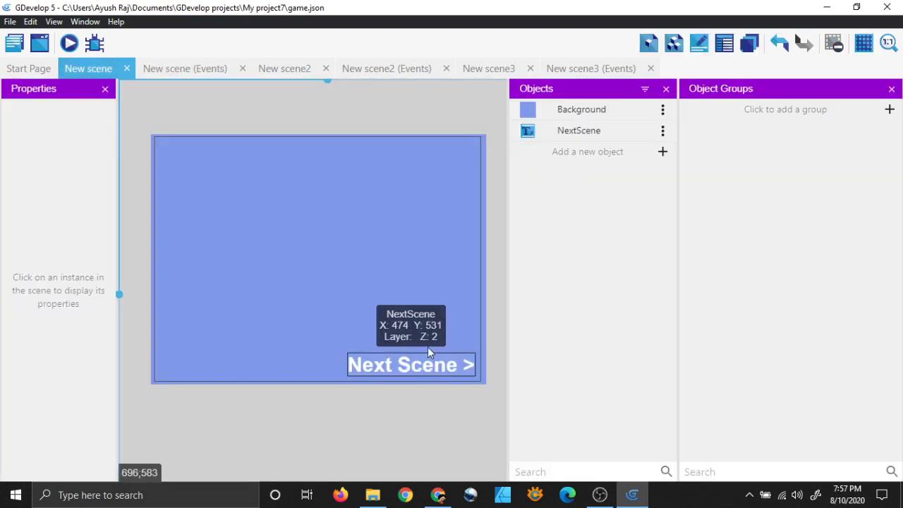
{"action": "left_click", "coordinate": [194, 69]}
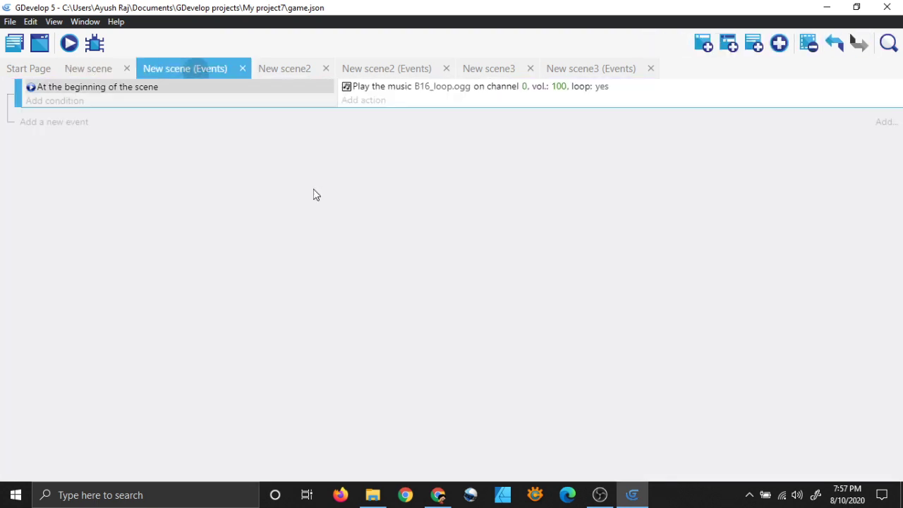
{"action": "left_click", "coordinate": [703, 40]}
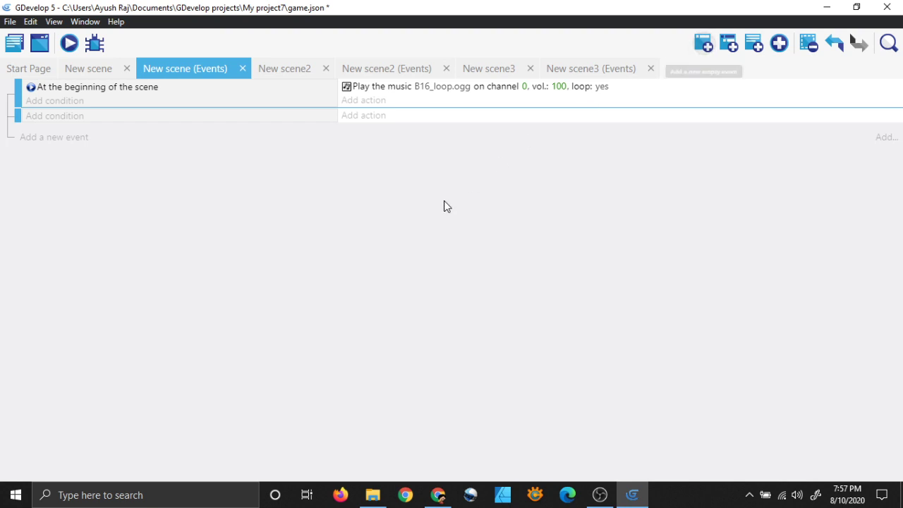
Save the project, run and close a preview of New scene, and return to its event sheet.
{"action": "left_click", "coordinate": [83, 71]}
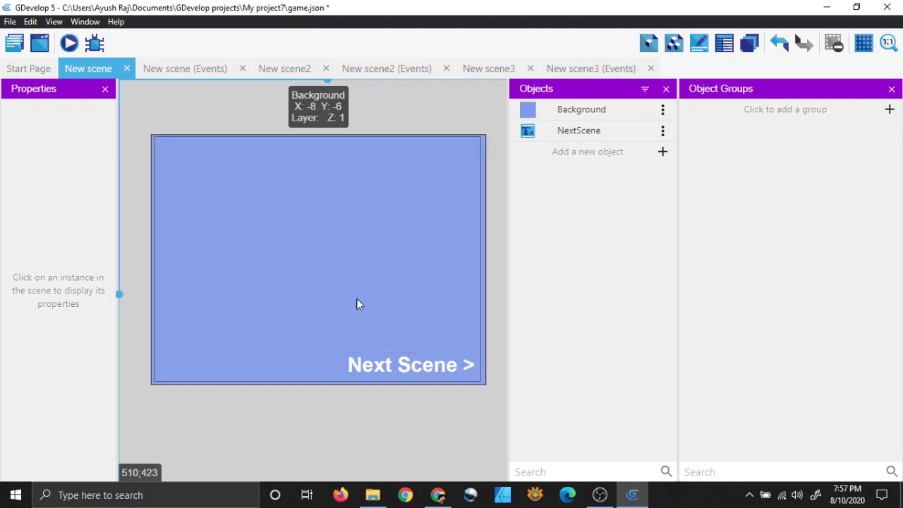
{"action": "left_click", "coordinate": [198, 71]}
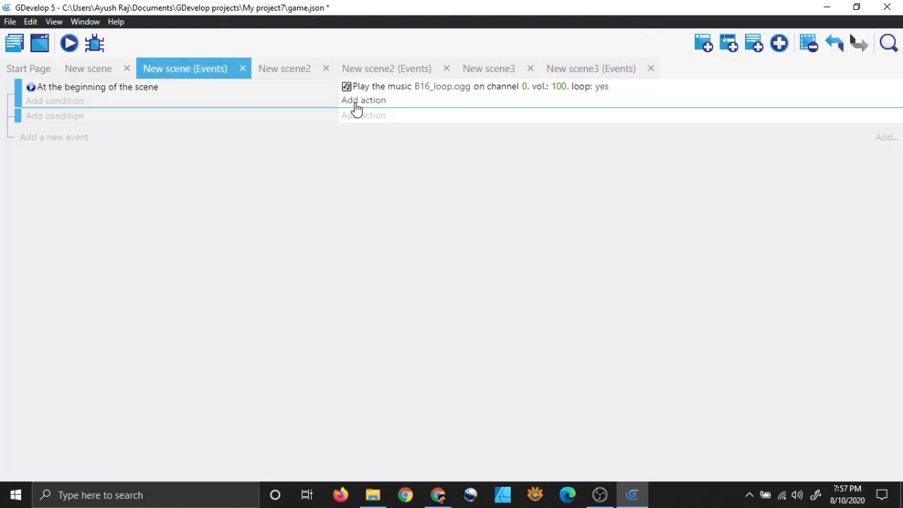
{"action": "left_click", "coordinate": [79, 69]}
{"action": "key", "text": "ctrl+s"}
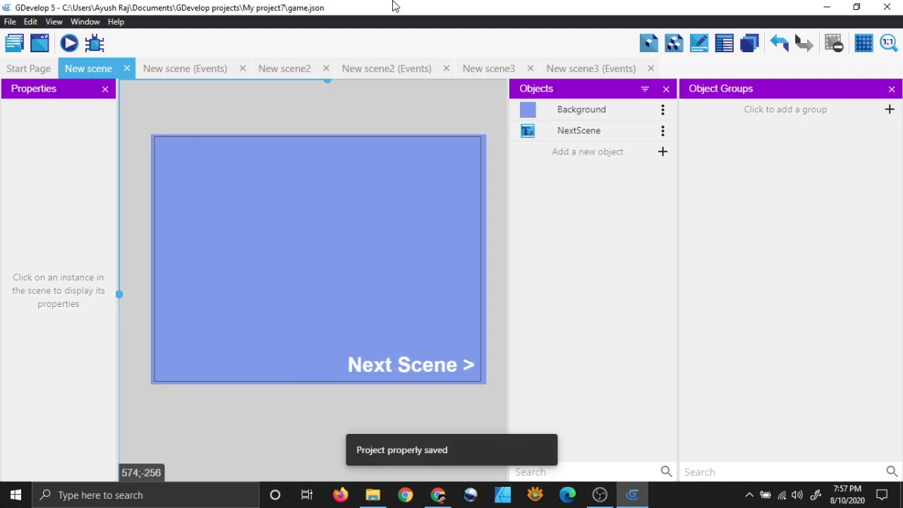
{"action": "left_click", "coordinate": [82, 45]}
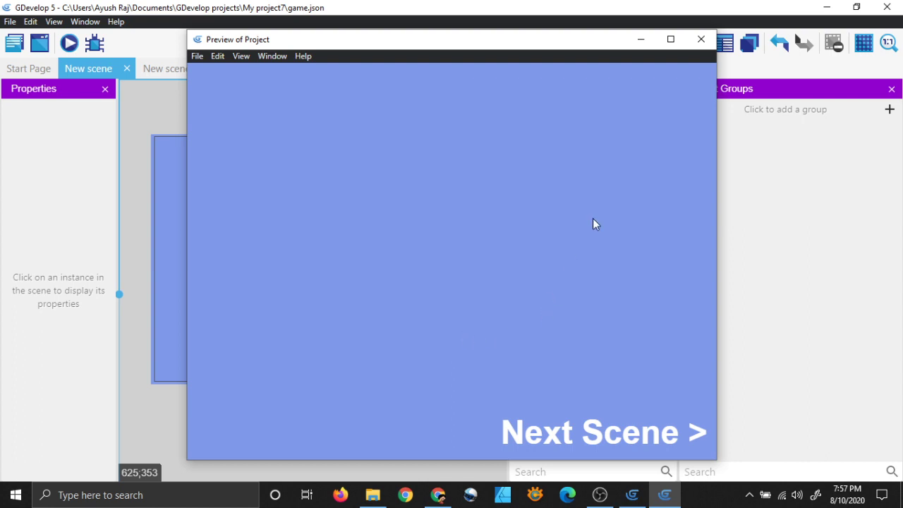
{"action": "left_click", "coordinate": [701, 39]}
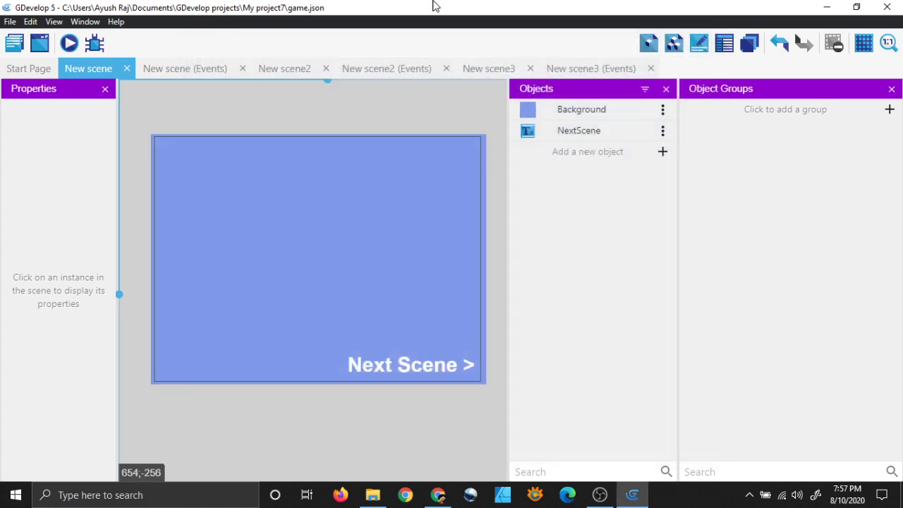
{"action": "left_click", "coordinate": [210, 70]}
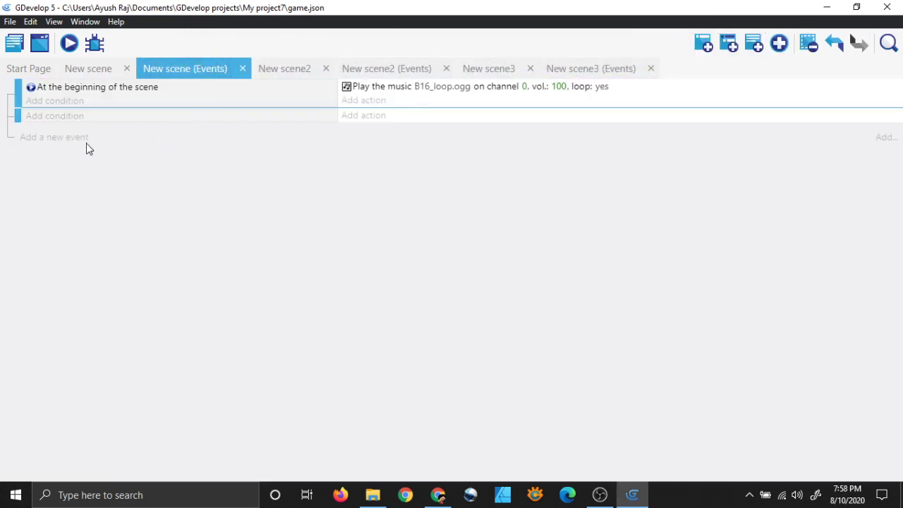
{"action": "left_click", "coordinate": [96, 68]}
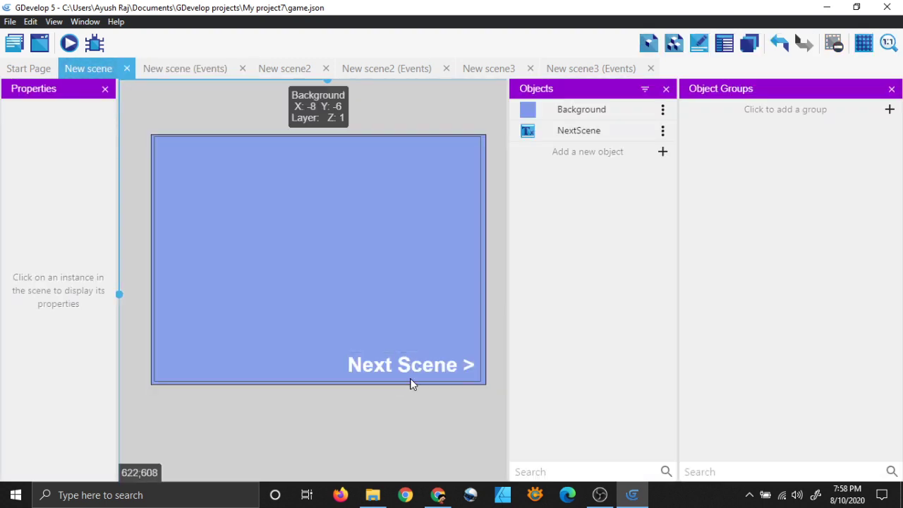
{"action": "left_click", "coordinate": [189, 66]}
{"action": "left_click", "coordinate": [67, 117]}
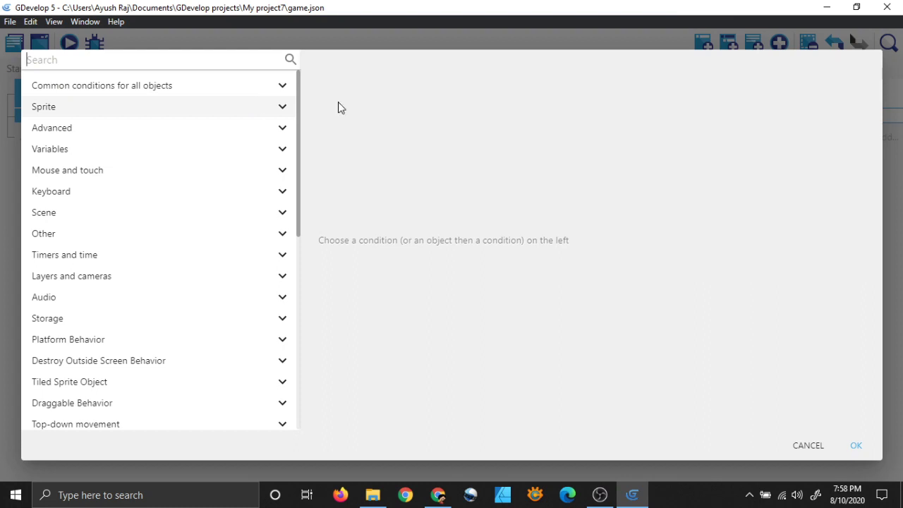
{"action": "left_click", "coordinate": [799, 444]}
Add the condition "The cursor/touch is on an object" for NextScene to the second event, with the accurate test left on.
{"action": "left_click", "coordinate": [58, 120]}
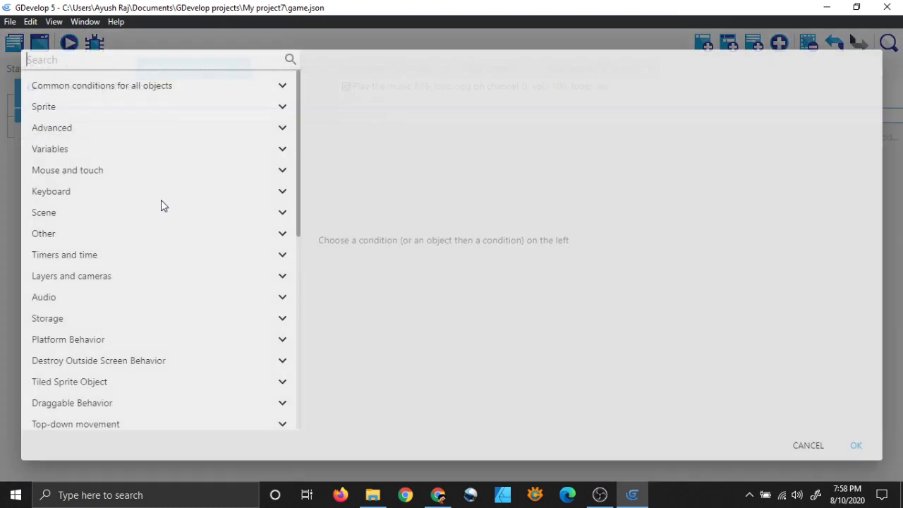
{"action": "left_click", "coordinate": [282, 89]}
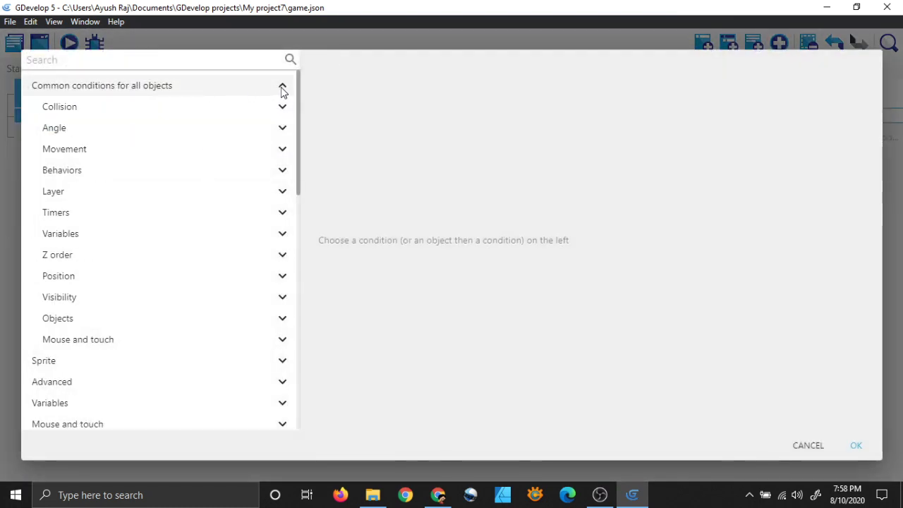
{"action": "left_click", "coordinate": [115, 339]}
{"action": "scroll", "coordinate": [117, 332], "scroll_direction": "down", "scroll_amount": 3}
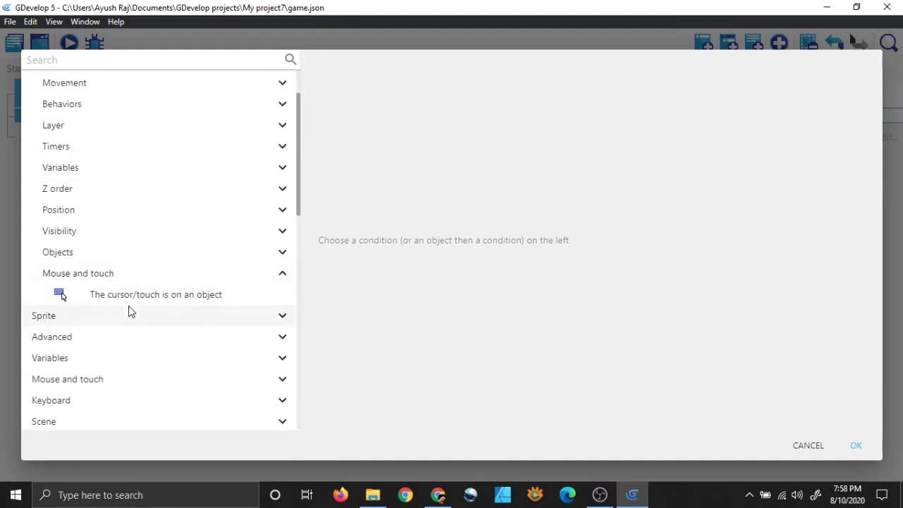
{"action": "left_click", "coordinate": [183, 299]}
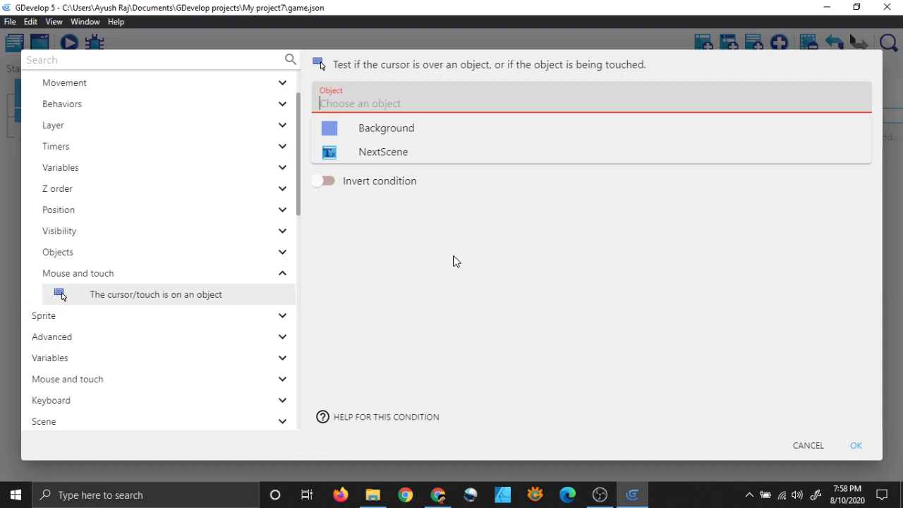
{"action": "left_click", "coordinate": [413, 154]}
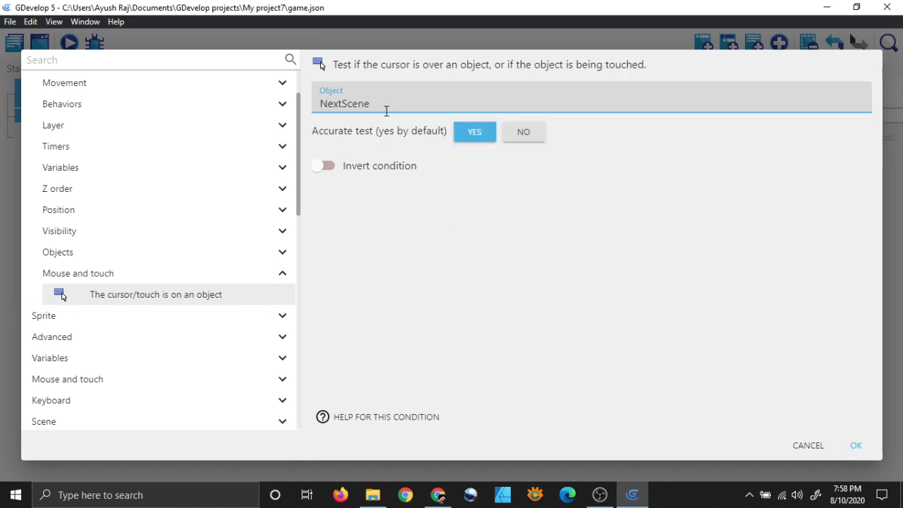
{"action": "left_click", "coordinate": [467, 226]}
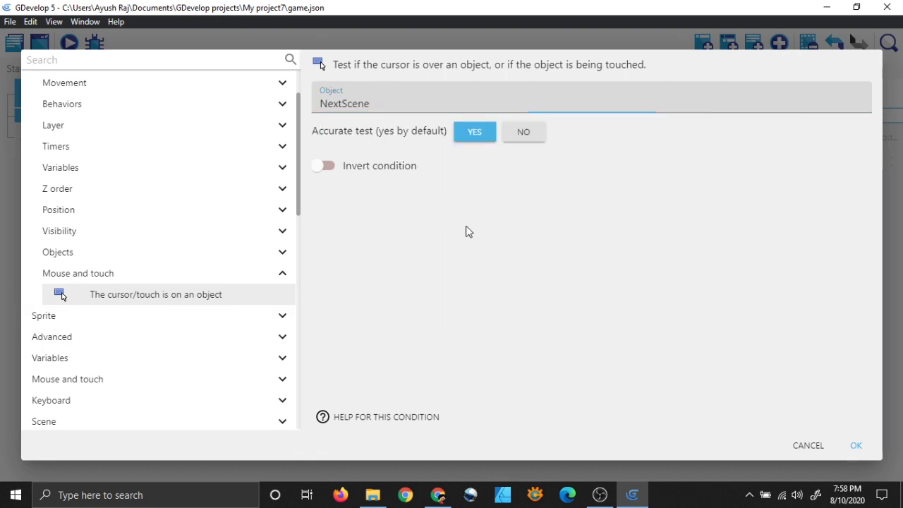
{"action": "left_click", "coordinate": [855, 445]}
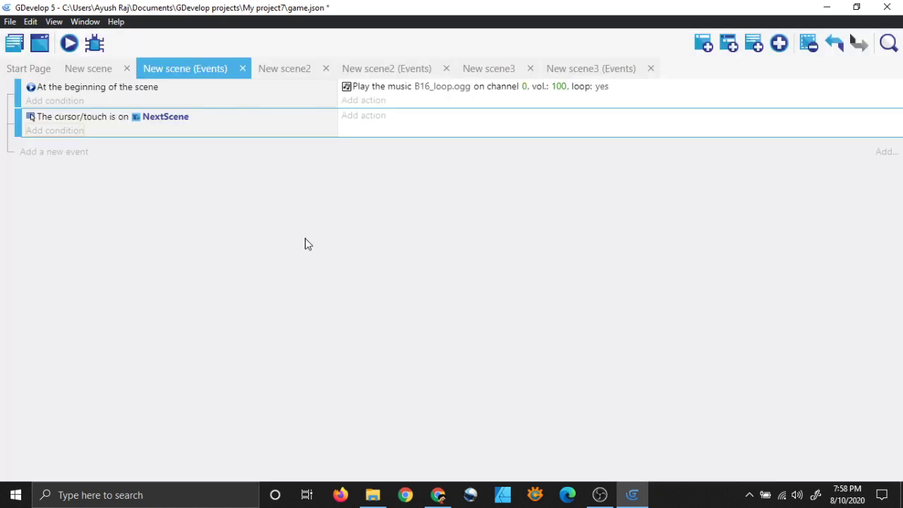
Add the condition "Mouse button released" with the Left (primary) button to the NextScene event.
{"action": "left_click", "coordinate": [62, 131]}
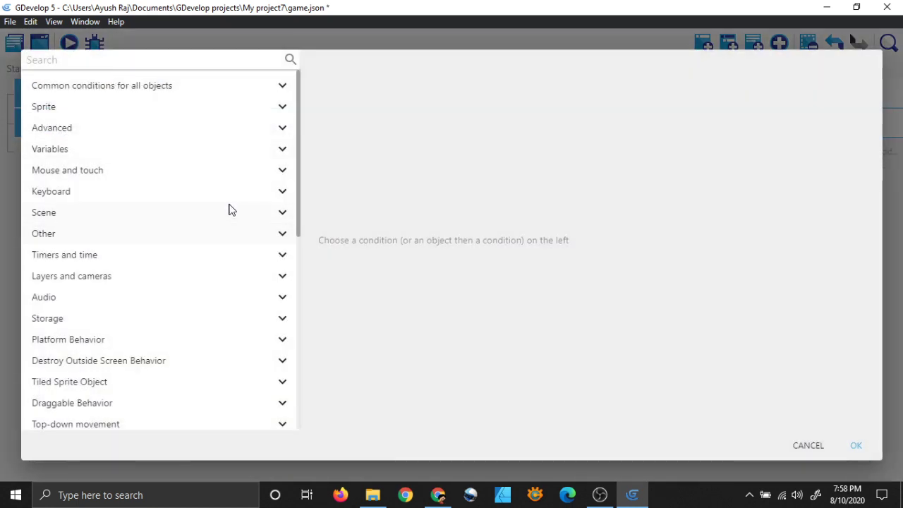
{"action": "left_click", "coordinate": [230, 172]}
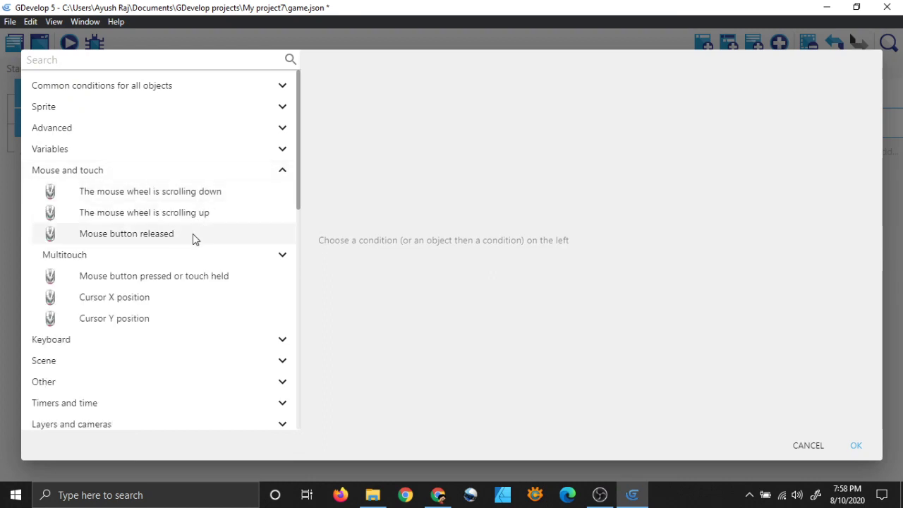
{"action": "left_click", "coordinate": [149, 240]}
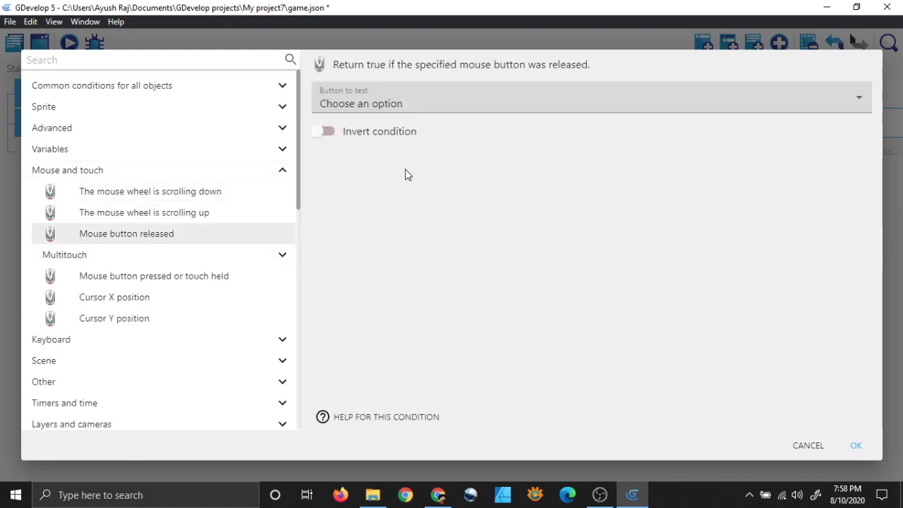
{"action": "left_click", "coordinate": [467, 111]}
{"action": "left_click", "coordinate": [447, 99]}
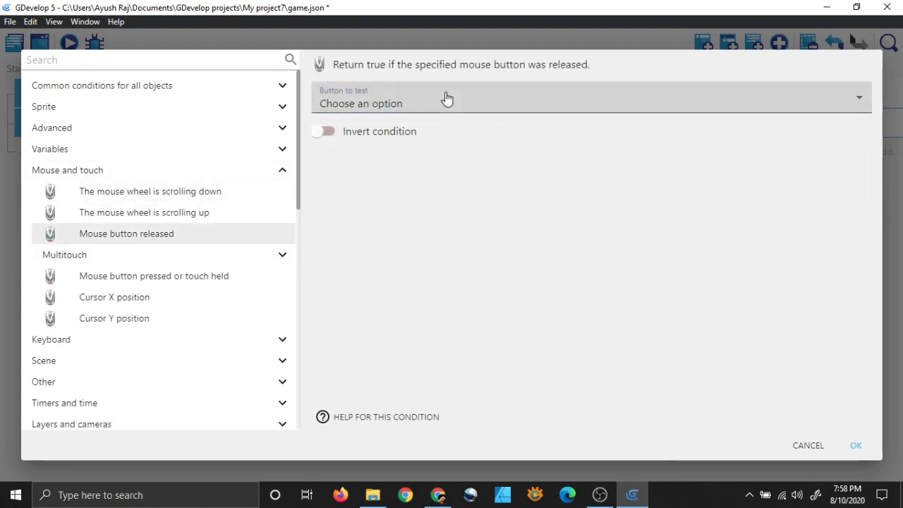
{"action": "left_click", "coordinate": [446, 99]}
{"action": "left_click", "coordinate": [385, 134]}
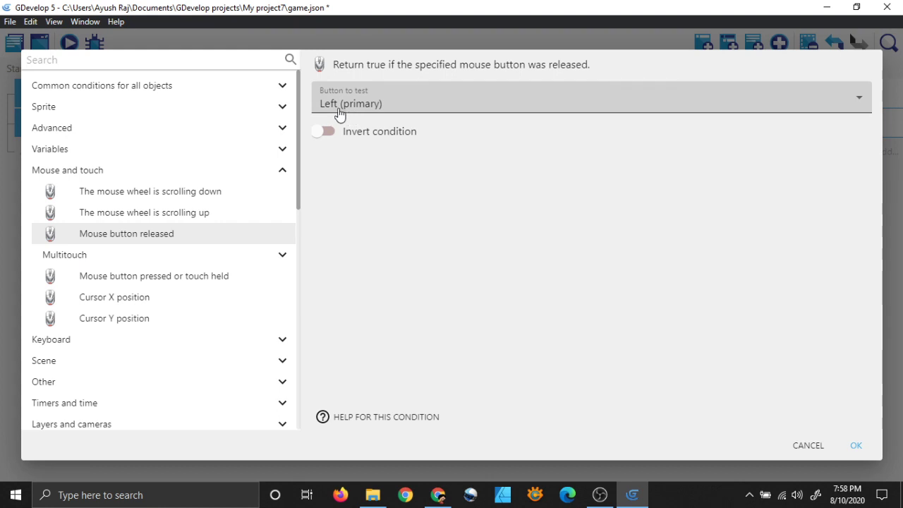
{"action": "left_click", "coordinate": [855, 445]}
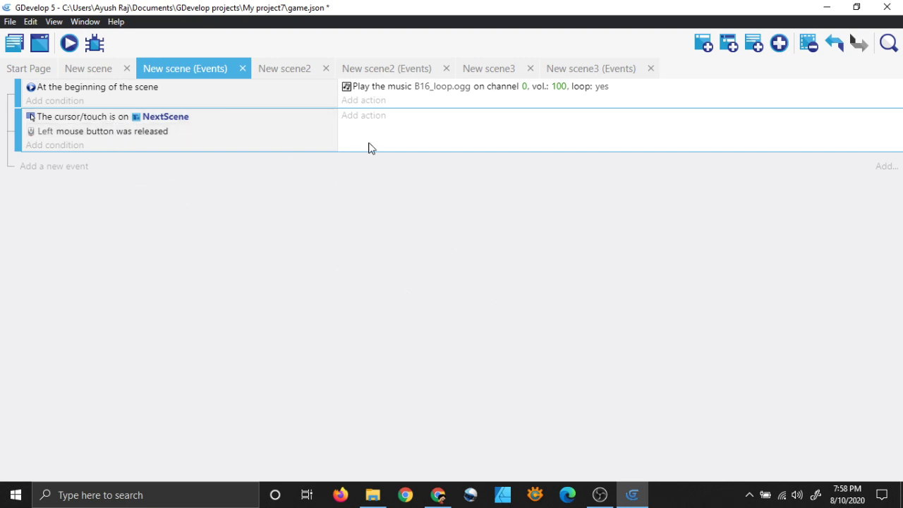
Give the NextScene event the action "Change the scene" to "New scene2", stopping any other paused scenes, and save the project.
{"action": "left_click", "coordinate": [370, 117]}
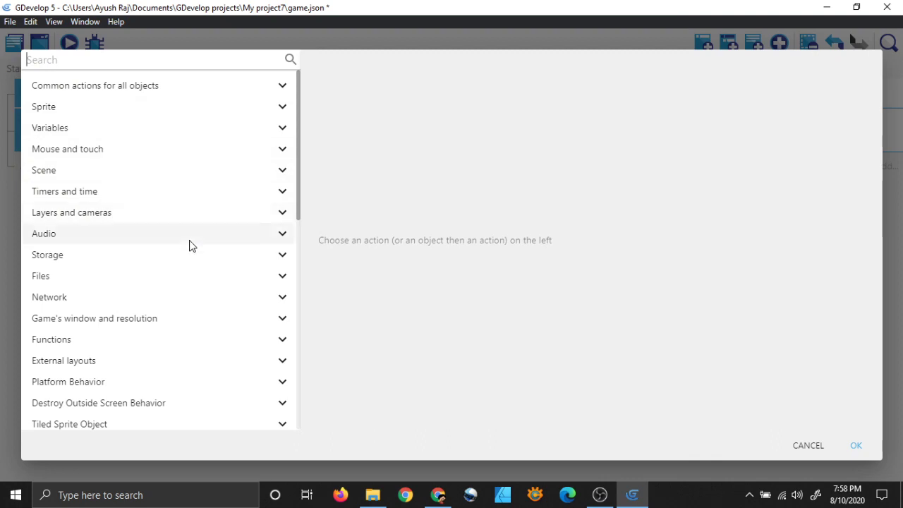
{"action": "left_click", "coordinate": [168, 175]}
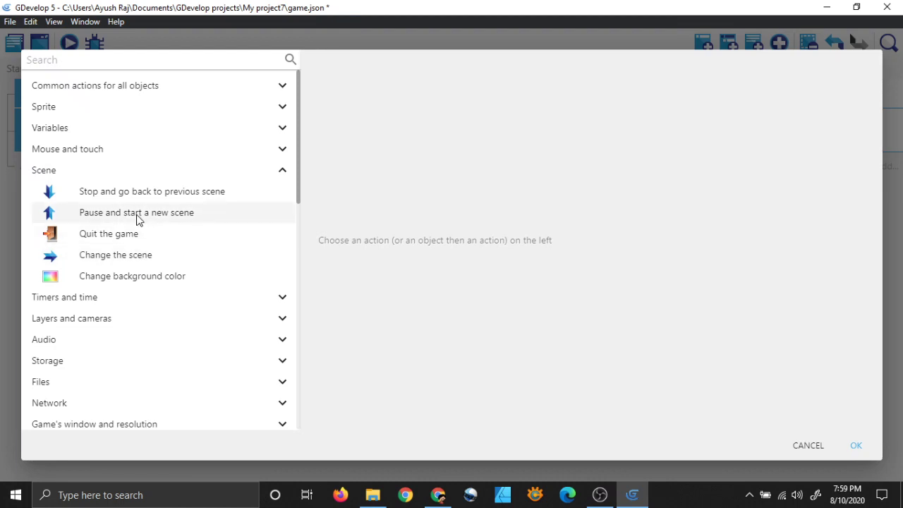
{"action": "left_click", "coordinate": [139, 260]}
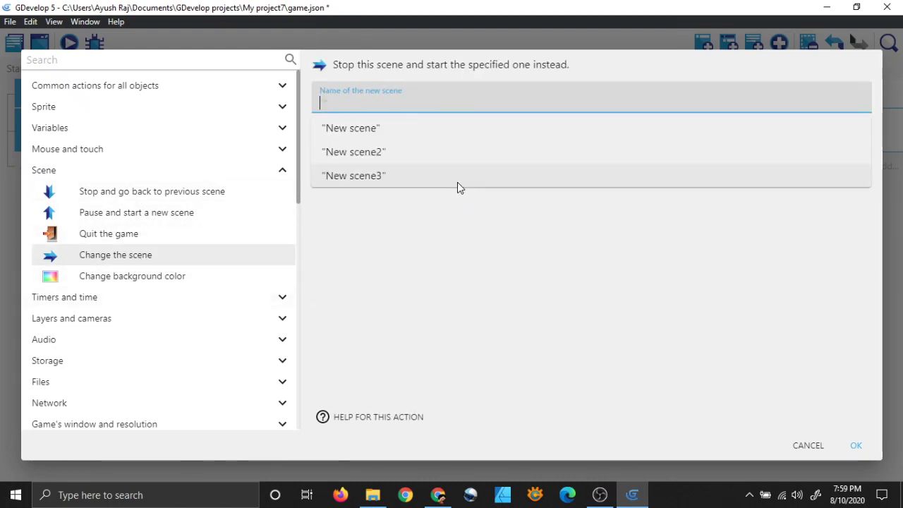
{"action": "left_click", "coordinate": [389, 151]}
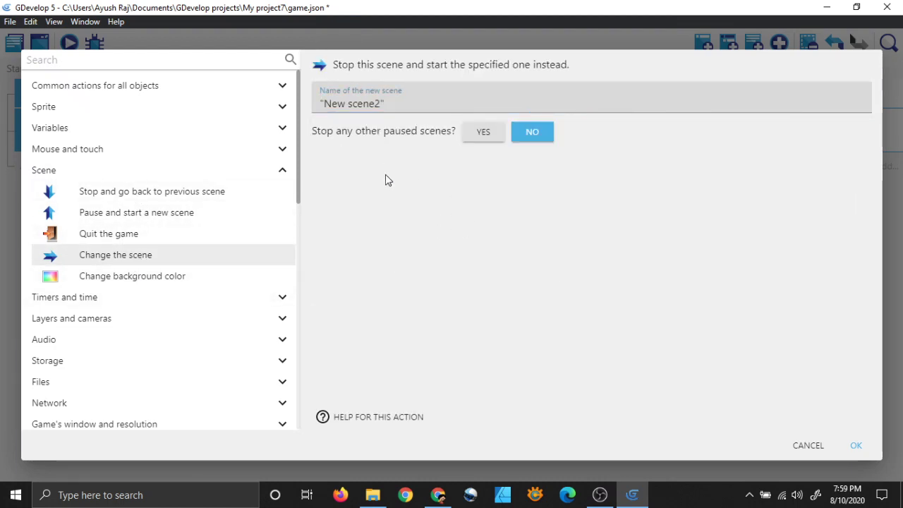
{"action": "left_click", "coordinate": [477, 136]}
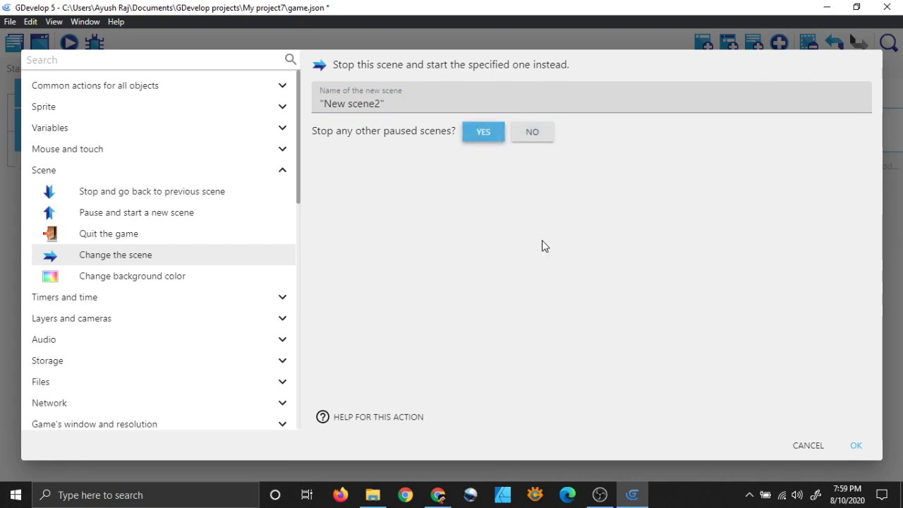
{"action": "left_click", "coordinate": [855, 446]}
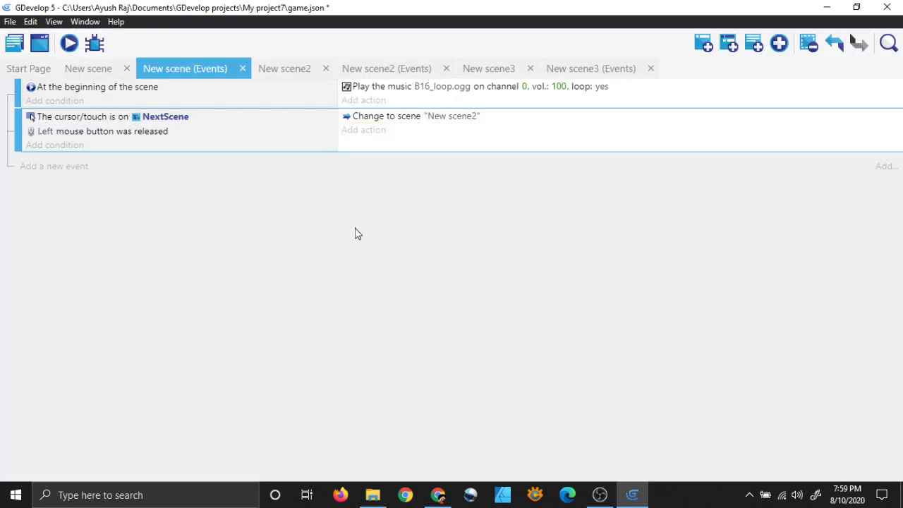
{"action": "key", "text": "ctrl+s"}
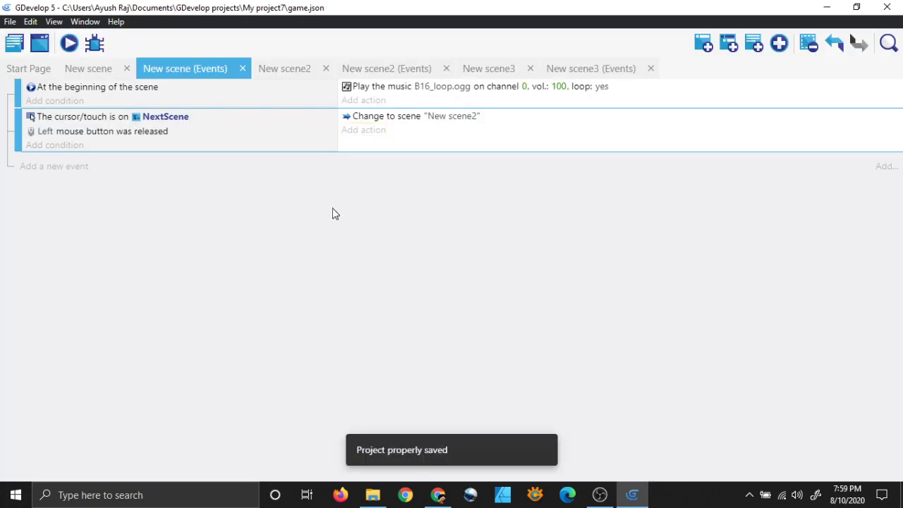
Preview New scene, use Next Scene > to move to the second scene, and close the preview.
{"action": "left_click", "coordinate": [94, 71]}
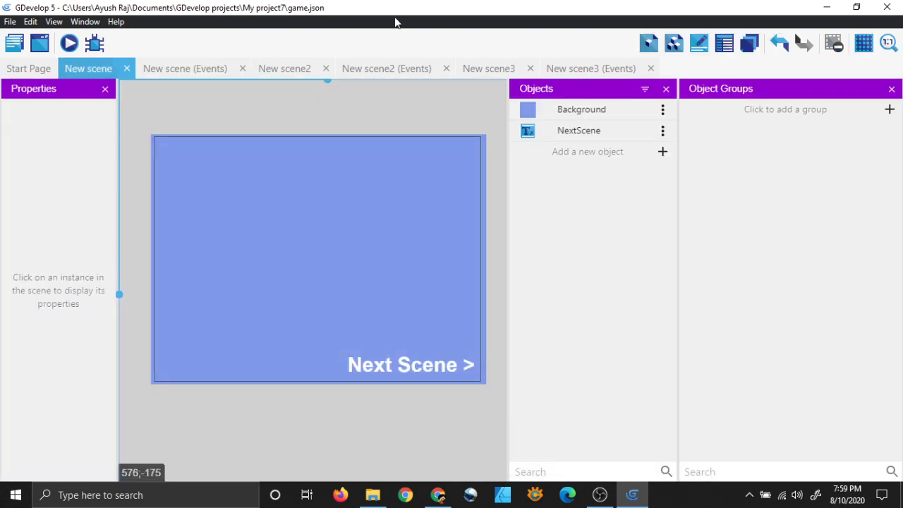
{"action": "left_click", "coordinate": [69, 43]}
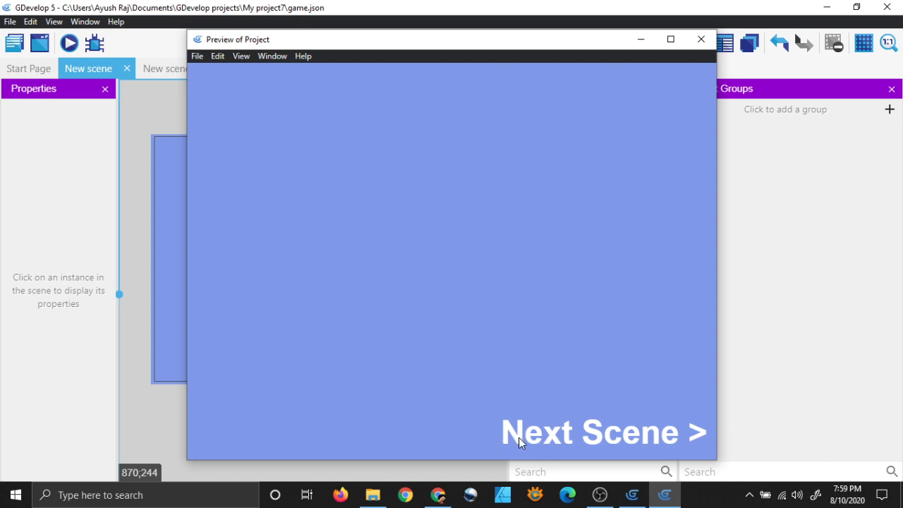
{"action": "left_click", "coordinate": [518, 437]}
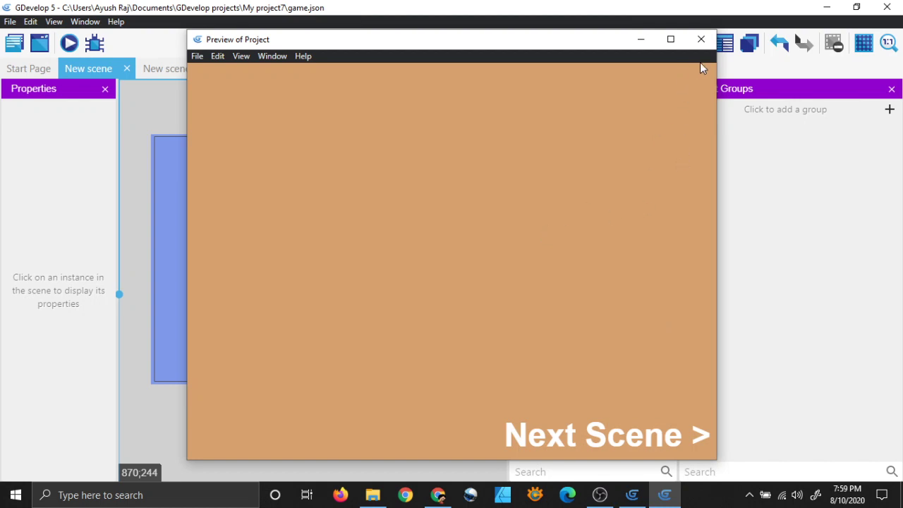
{"action": "left_click", "coordinate": [701, 39]}
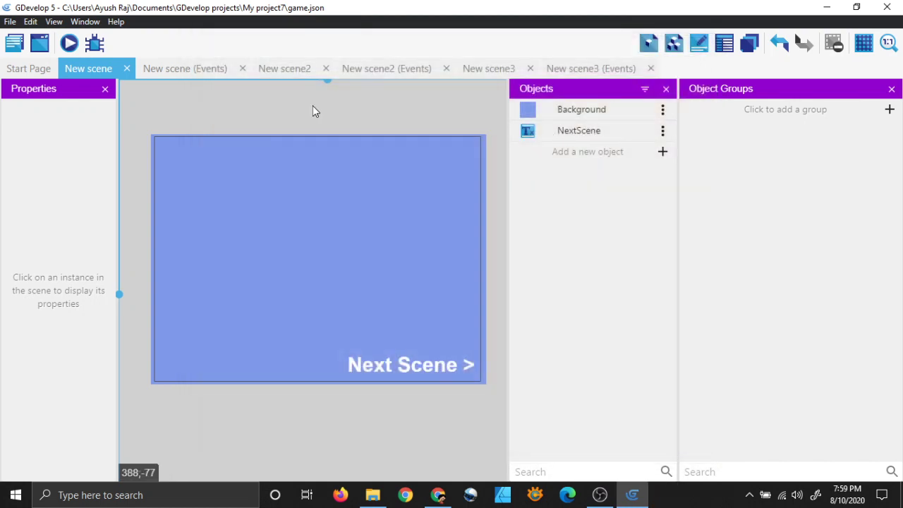
Compare the layouts and event sheets of New scene and New scene2.
{"action": "left_click", "coordinate": [296, 70]}
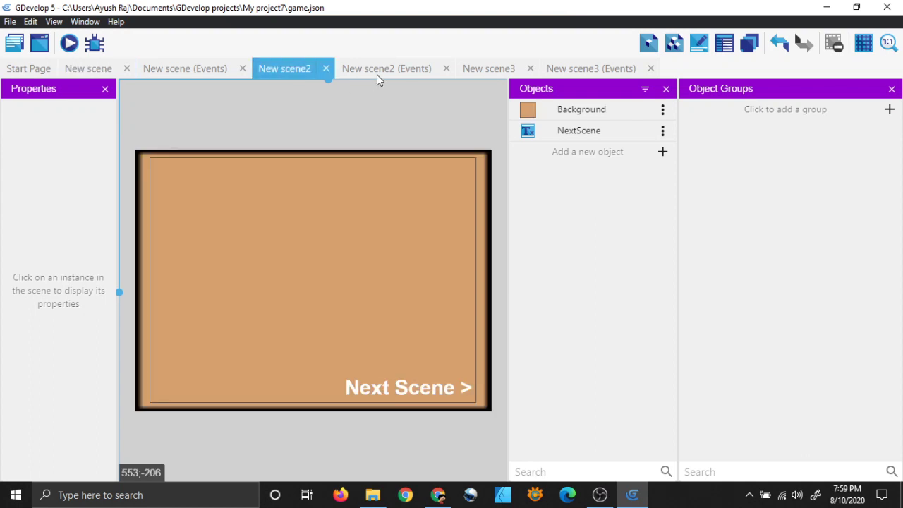
{"action": "left_click", "coordinate": [379, 76]}
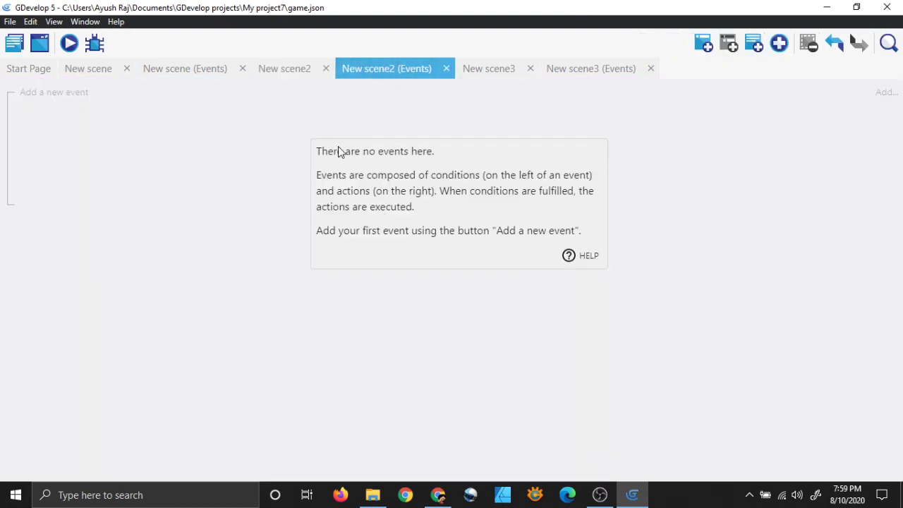
{"action": "left_click", "coordinate": [190, 70]}
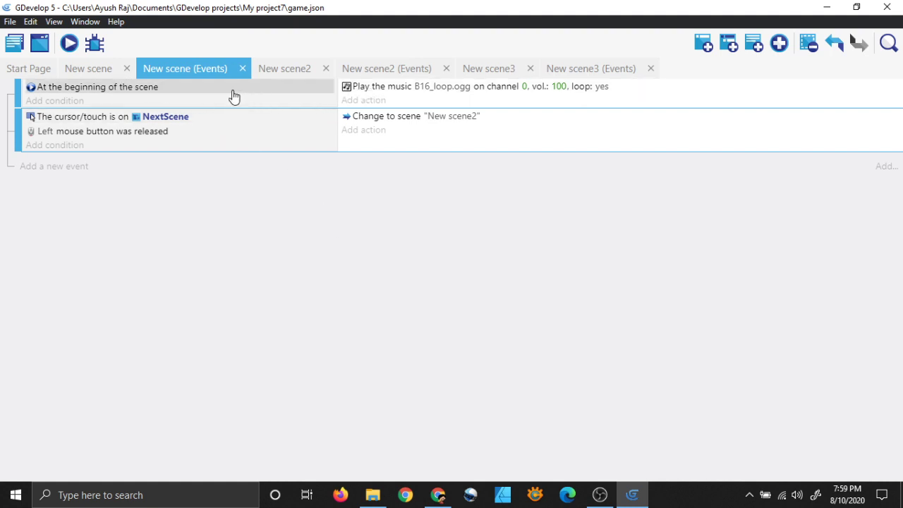
{"action": "left_click", "coordinate": [290, 68]}
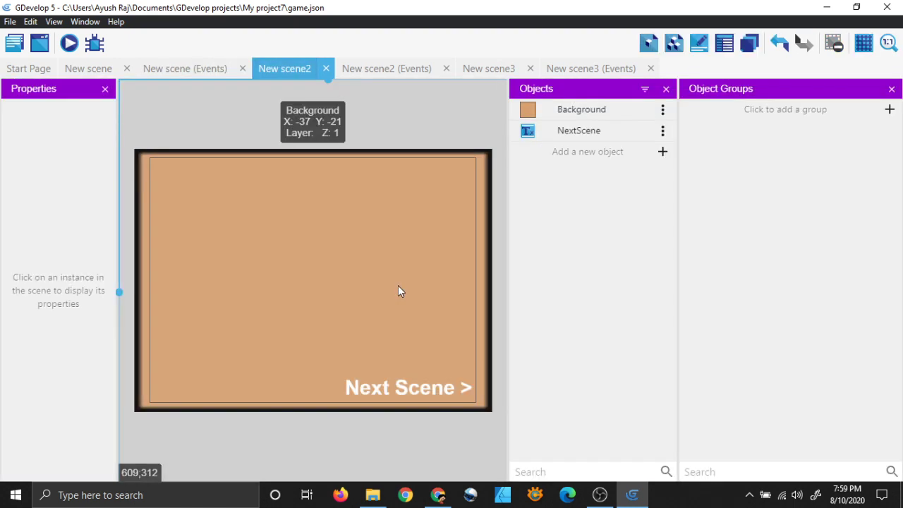
{"action": "left_click", "coordinate": [205, 71]}
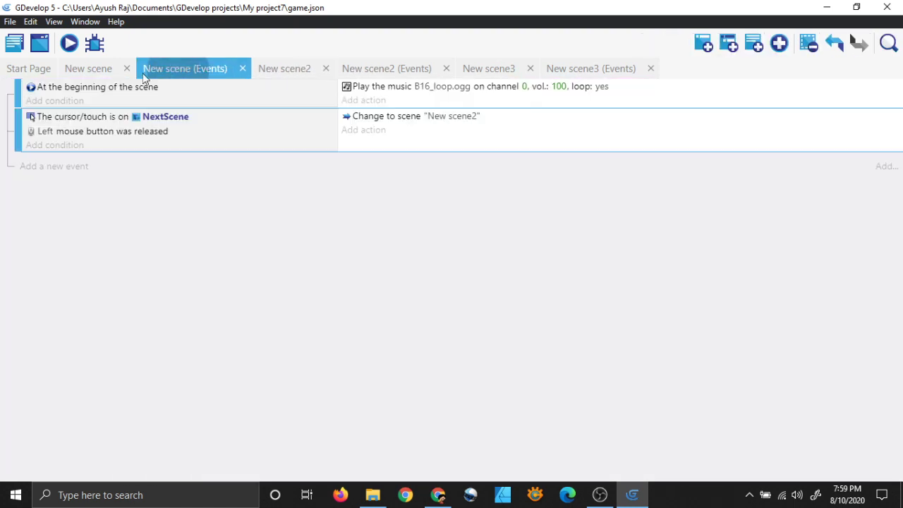
{"action": "left_click", "coordinate": [88, 73]}
{"action": "left_click", "coordinate": [300, 72]}
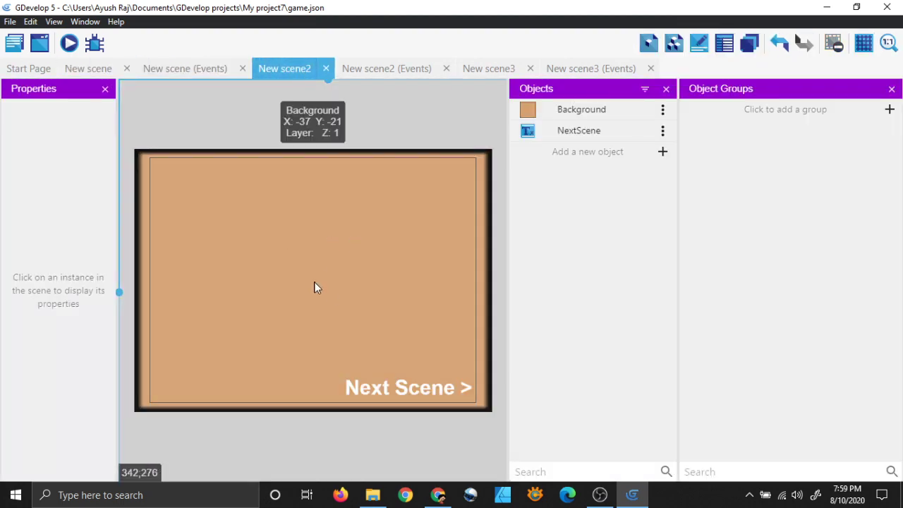
Add a new event to the New scene2 event sheet with the condition "At the beginning of the scene".
{"action": "left_click", "coordinate": [392, 71]}
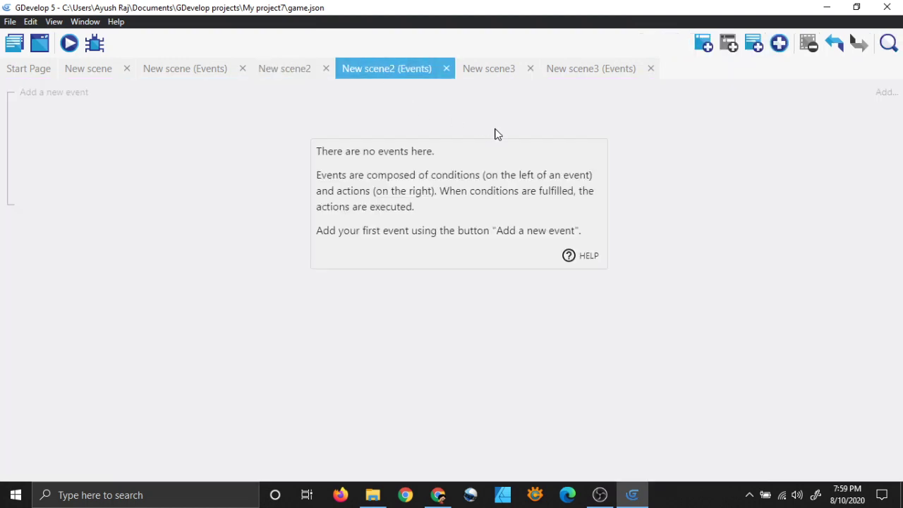
{"action": "left_click", "coordinate": [703, 45]}
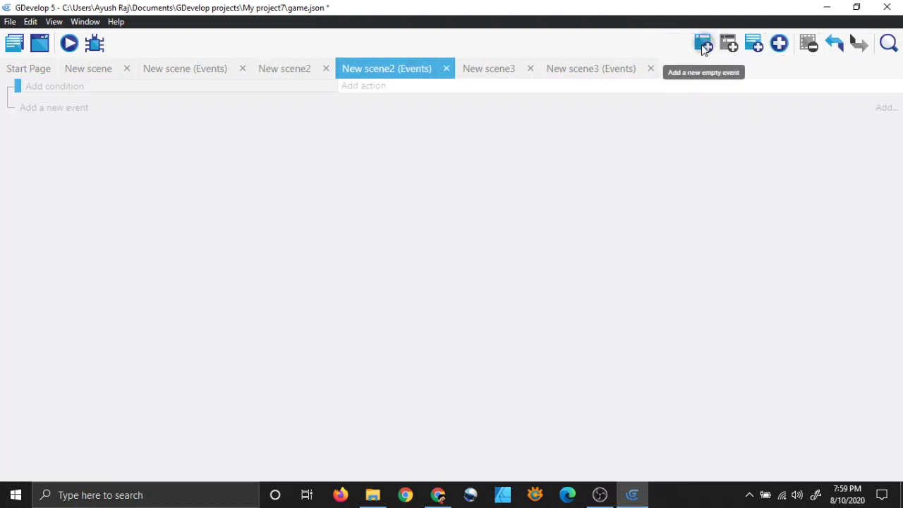
{"action": "left_click", "coordinate": [64, 88]}
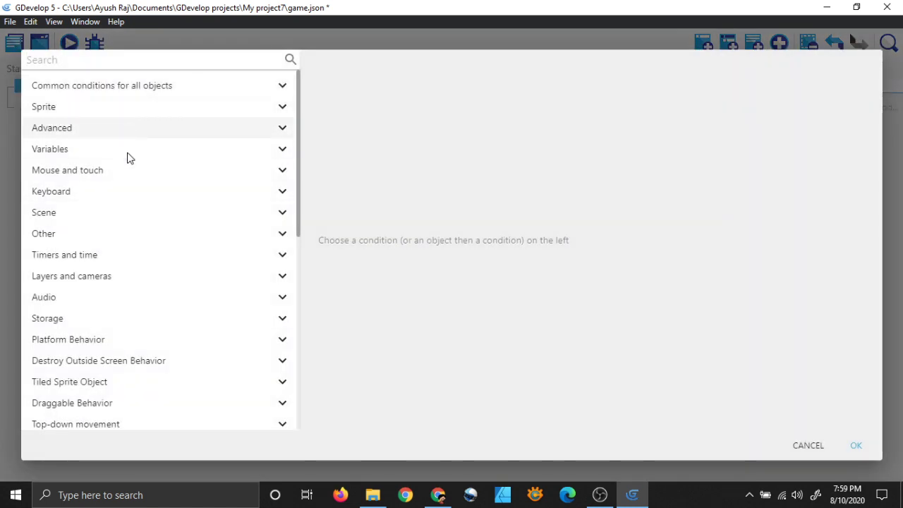
{"action": "left_click", "coordinate": [126, 210]}
{"action": "left_click", "coordinate": [125, 236]}
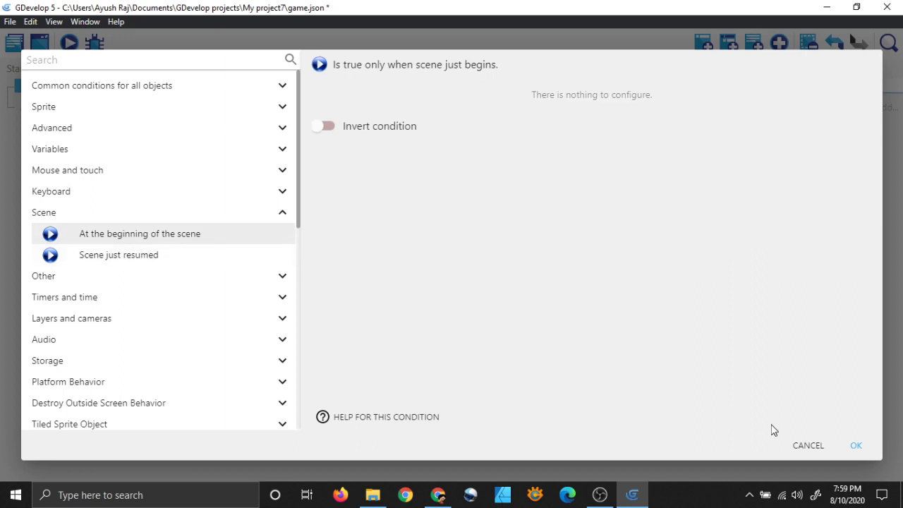
{"action": "left_click", "coordinate": [855, 450]}
Give the New scene2 event the action "Pause the music of a channel" for channel 0 and save the project.
{"action": "left_click", "coordinate": [364, 88]}
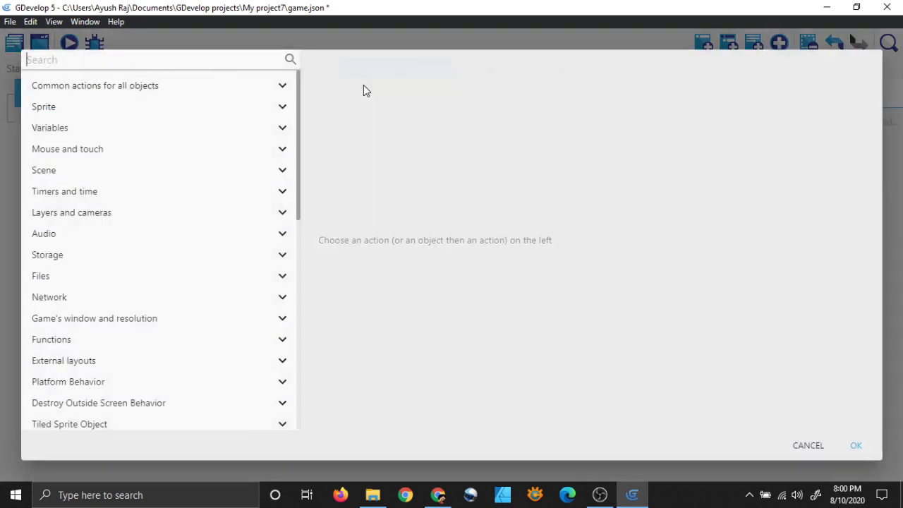
{"action": "left_click", "coordinate": [185, 241]}
{"action": "scroll", "coordinate": [188, 244], "scroll_direction": "down", "scroll_amount": 1}
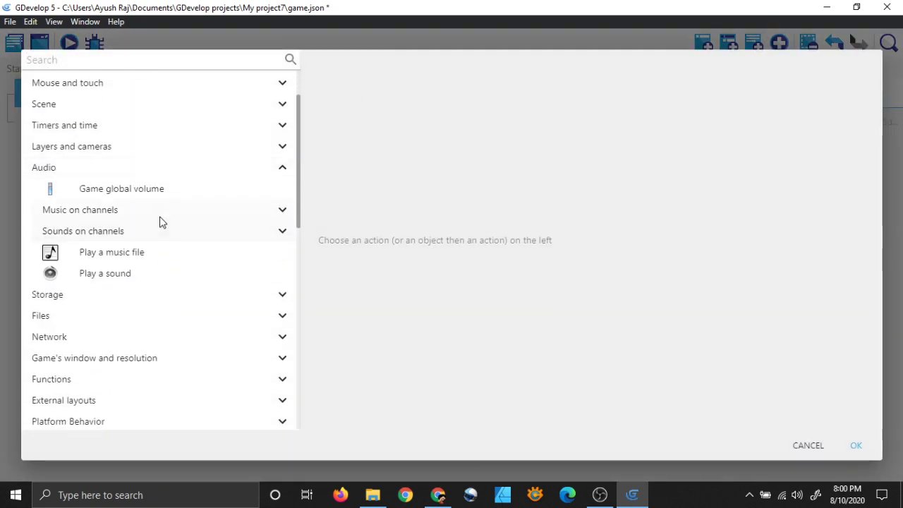
{"action": "left_click", "coordinate": [161, 217]}
{"action": "scroll", "coordinate": [205, 251], "scroll_direction": "down", "scroll_amount": 1}
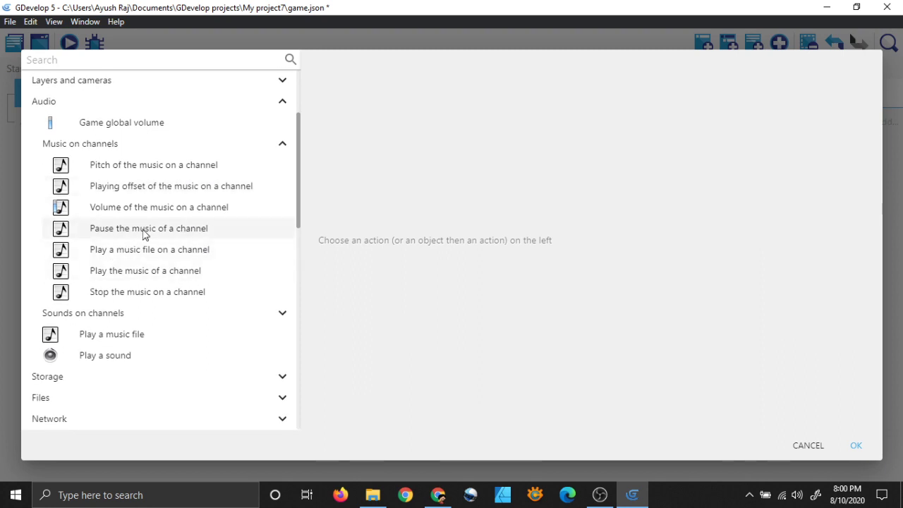
{"action": "left_click", "coordinate": [168, 233]}
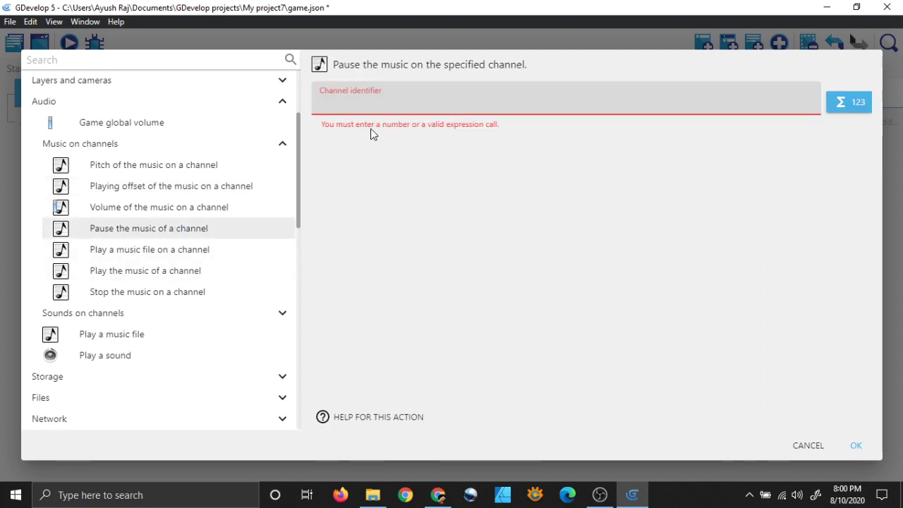
{"action": "type", "text": "0"}
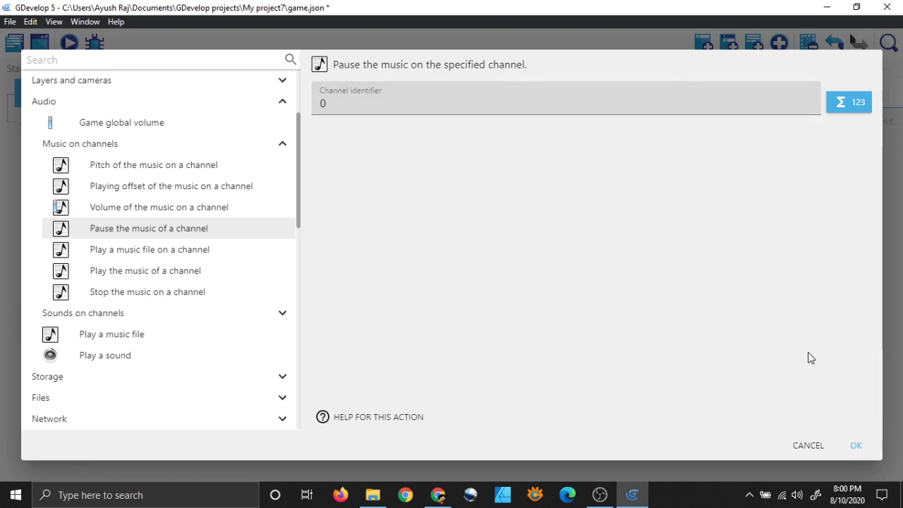
{"action": "left_click", "coordinate": [856, 445]}
{"action": "key", "text": "ctrl+s"}
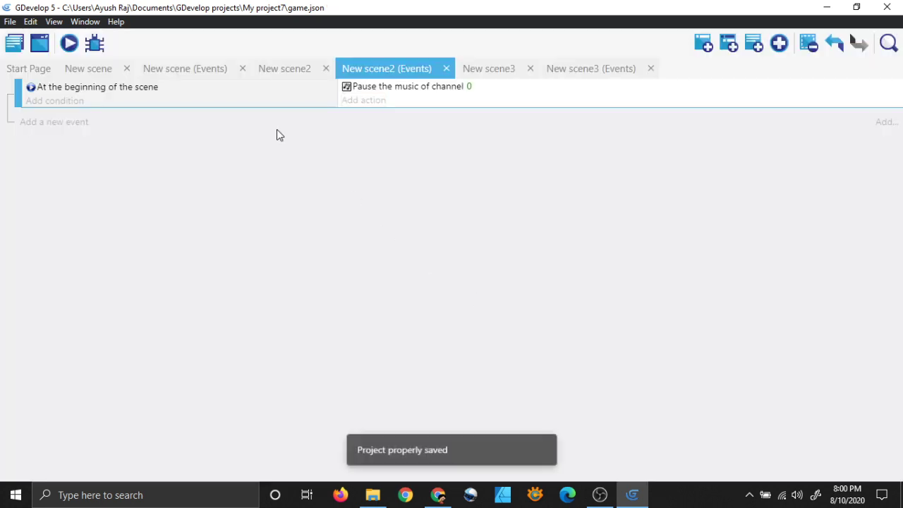
Start a "Play a music file on a channel" action in the New scene2 event and choose the audio file B18_loop.ogg.
{"action": "left_click", "coordinate": [198, 71]}
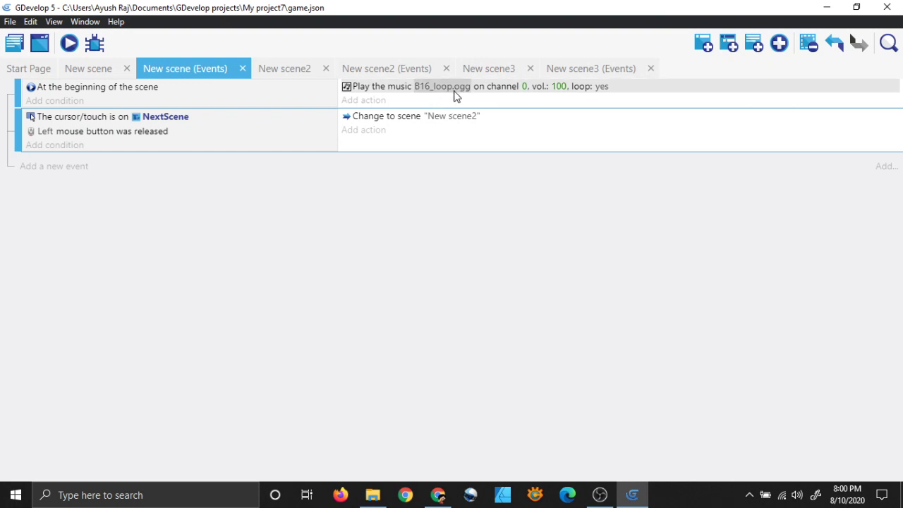
{"action": "left_click", "coordinate": [392, 71]}
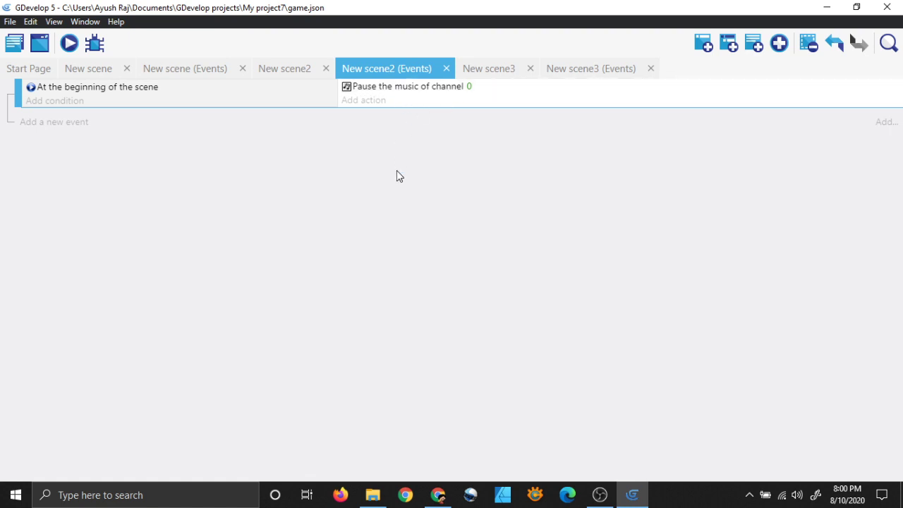
{"action": "left_click", "coordinate": [371, 103]}
{"action": "left_click", "coordinate": [176, 233]}
{"action": "scroll", "coordinate": [175, 247], "scroll_direction": "down", "scroll_amount": 3}
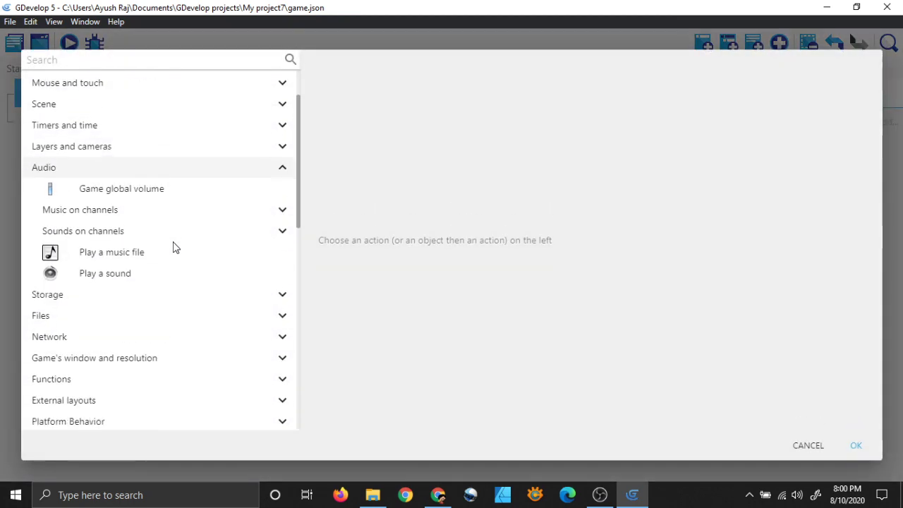
{"action": "left_click", "coordinate": [167, 145]}
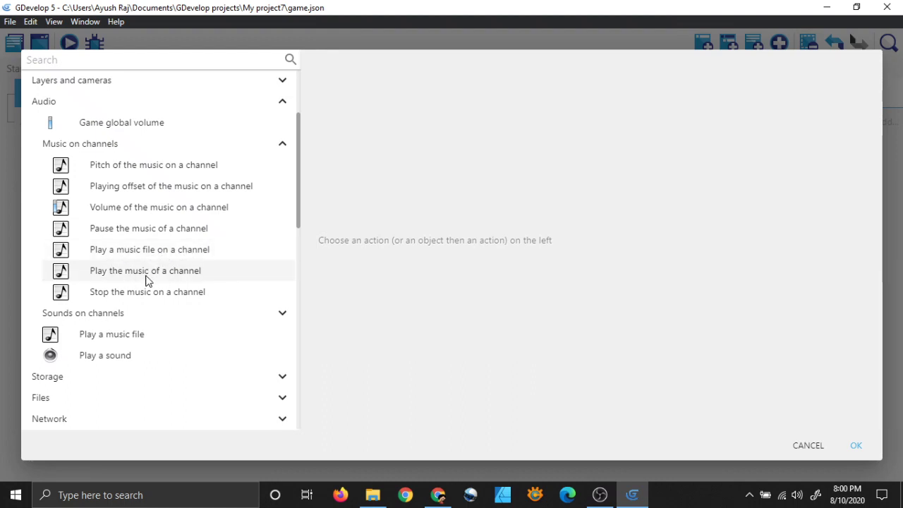
{"action": "left_click", "coordinate": [212, 255]}
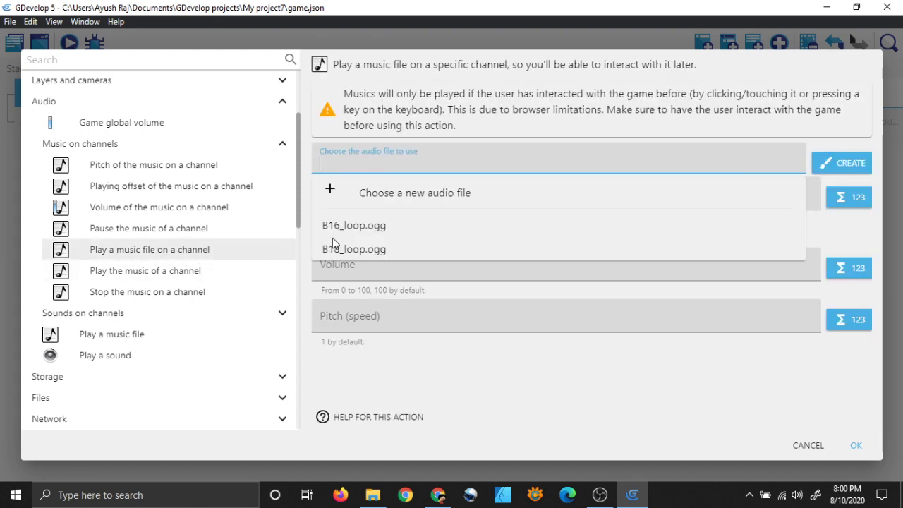
{"action": "left_click", "coordinate": [423, 204]}
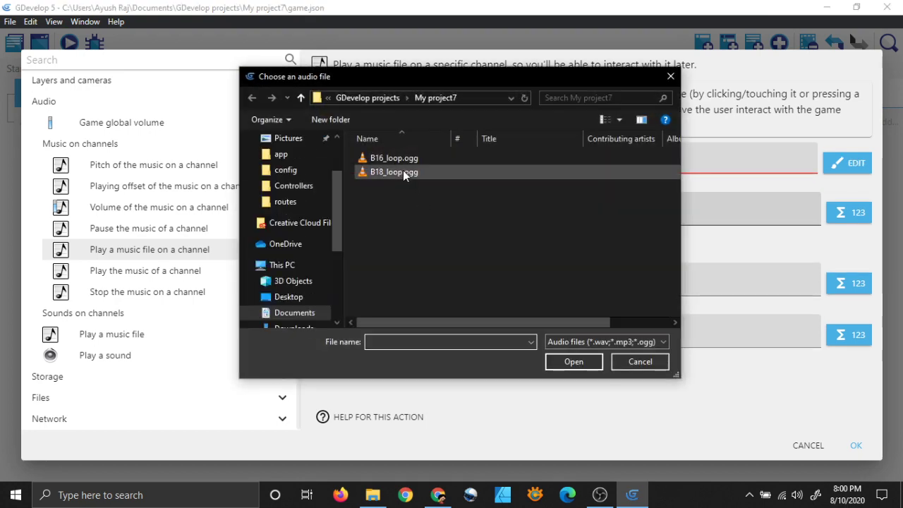
{"action": "left_click", "coordinate": [402, 172]}
{"action": "left_click", "coordinate": [573, 361]}
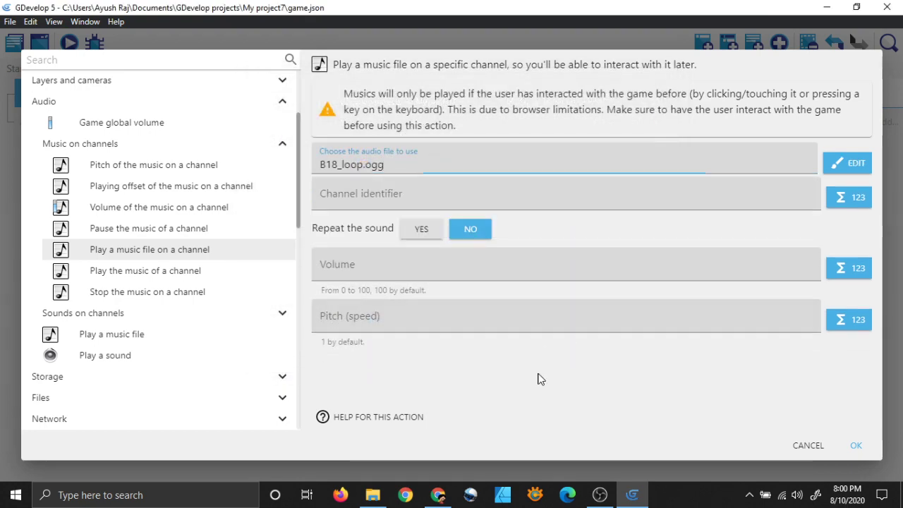
Set the B18_loop.ogg music action to channel 1, volume 100 and pitch 1 without repeat, add it, and save the project.
{"action": "left_click", "coordinate": [480, 195]}
{"action": "type", "text": "1"}
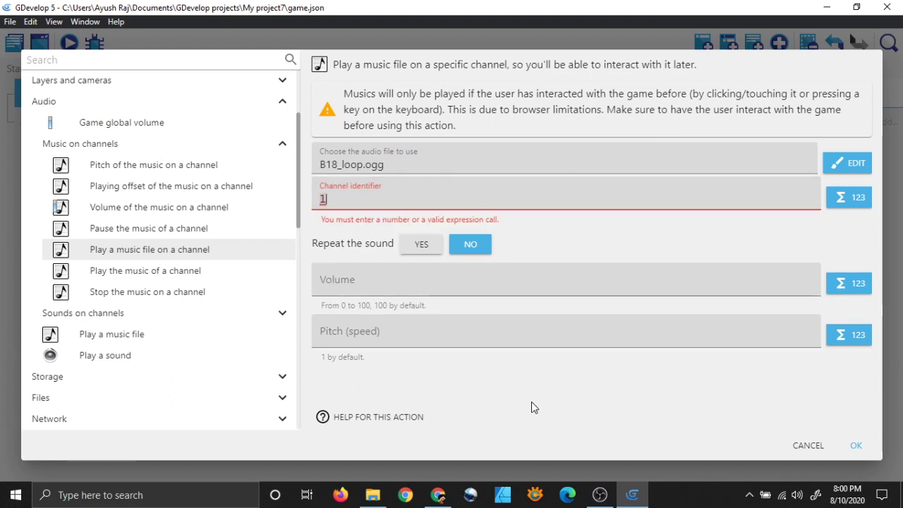
{"action": "left_click", "coordinate": [480, 261]}
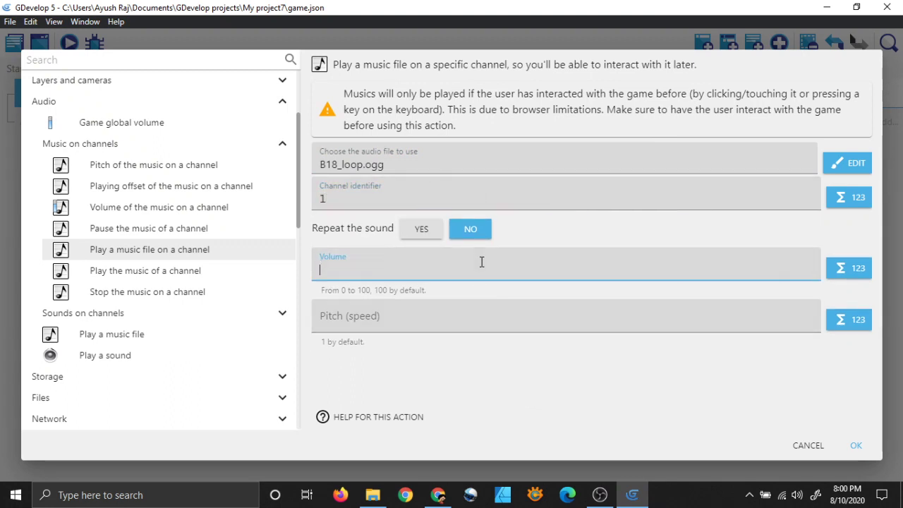
{"action": "type", "text": "100"}
{"action": "left_click", "coordinate": [534, 393]}
{"action": "left_click", "coordinate": [518, 326]}
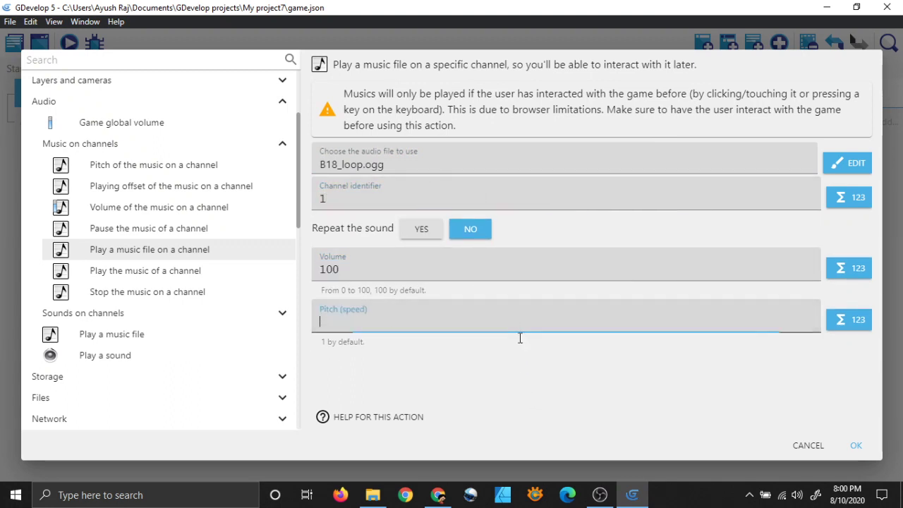
{"action": "type", "text": "1"}
{"action": "left_click", "coordinate": [554, 409]}
{"action": "left_click", "coordinate": [854, 448]}
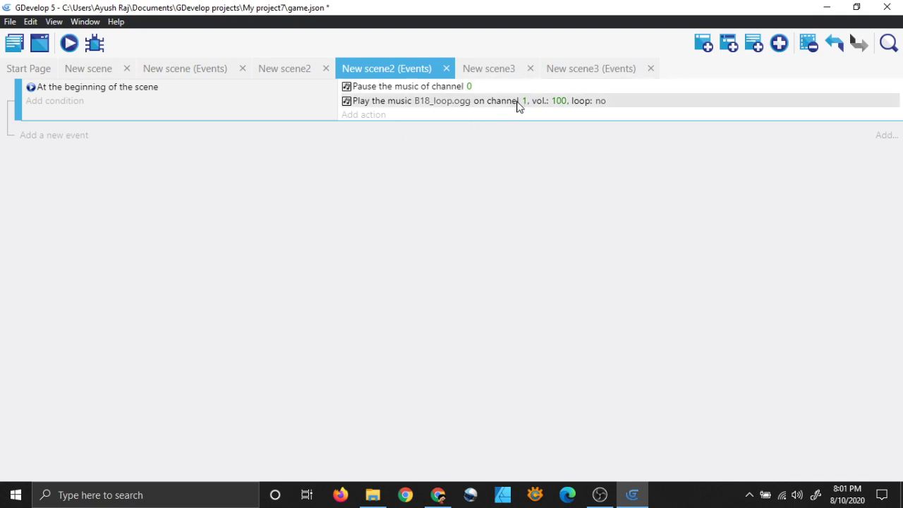
{"action": "key", "text": "ctrl+s"}
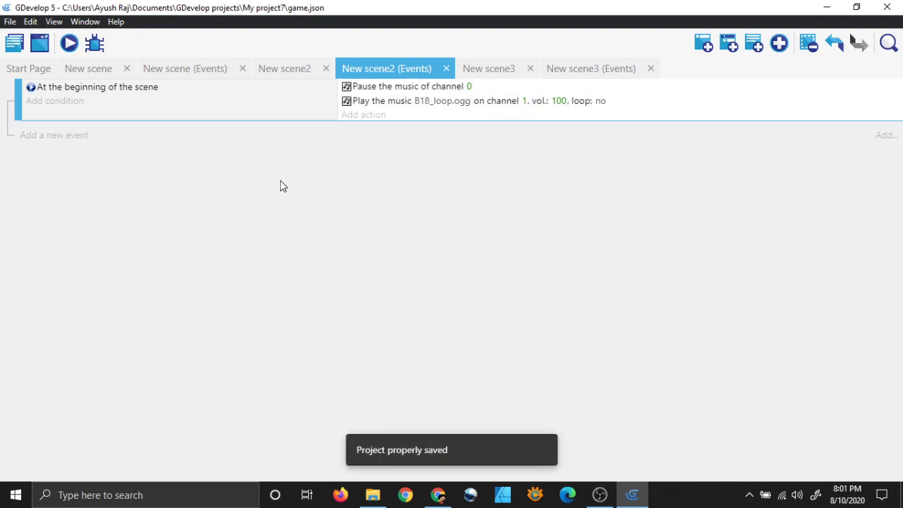
Preview New scene again and switch to the second scene to check the music change.
{"action": "left_click", "coordinate": [99, 68]}
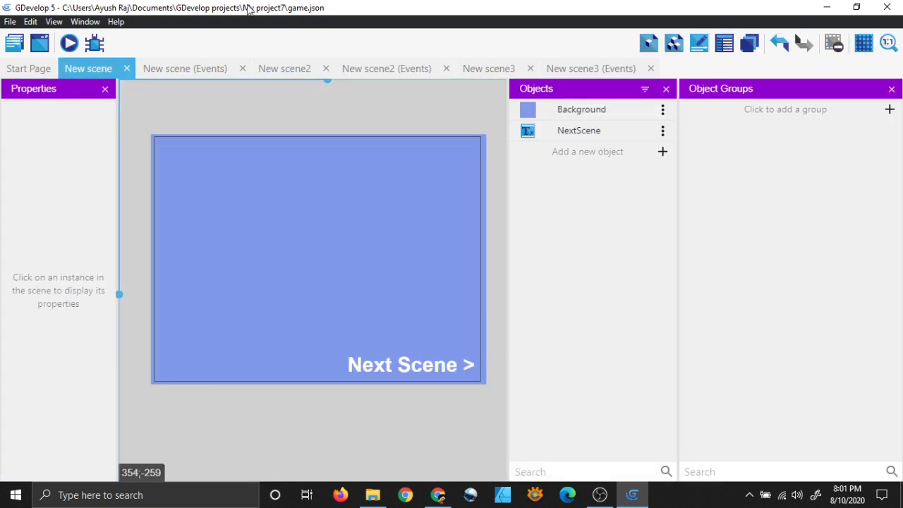
{"action": "left_click", "coordinate": [68, 43]}
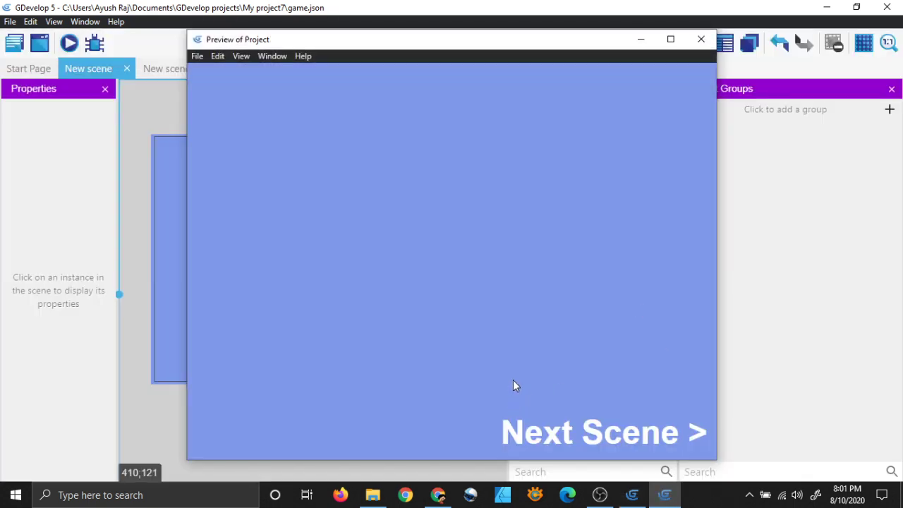
{"action": "left_click", "coordinate": [519, 440]}
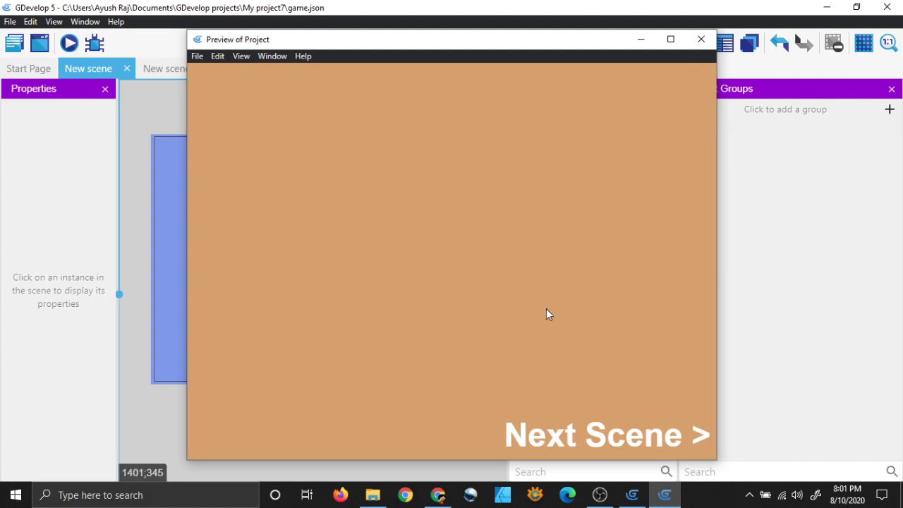
Close the preview and review the New scene2 and New scene3 layouts and the New scene2 events.
{"action": "left_click", "coordinate": [702, 40]}
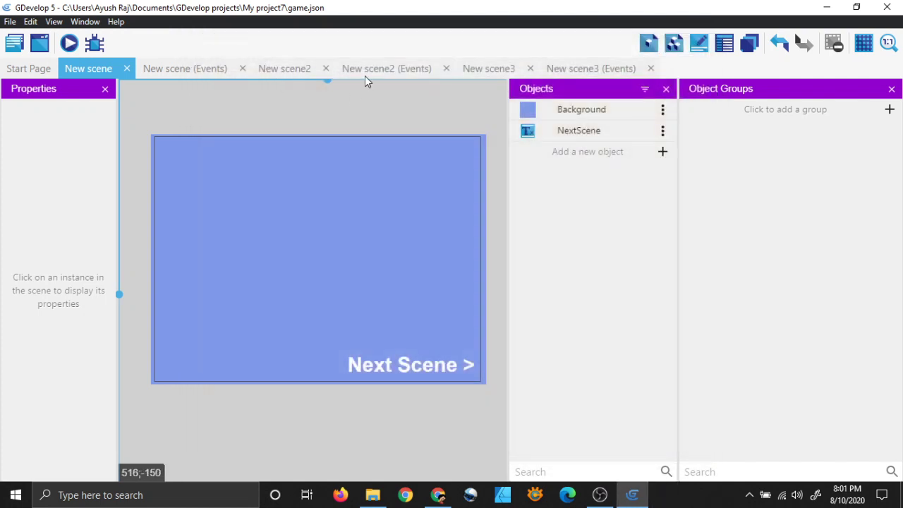
{"action": "left_click", "coordinate": [381, 73]}
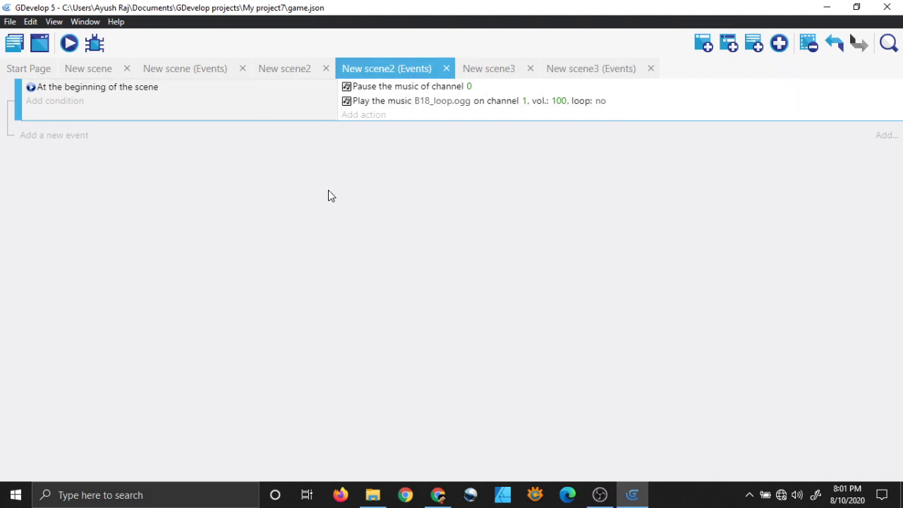
{"action": "left_click", "coordinate": [286, 68]}
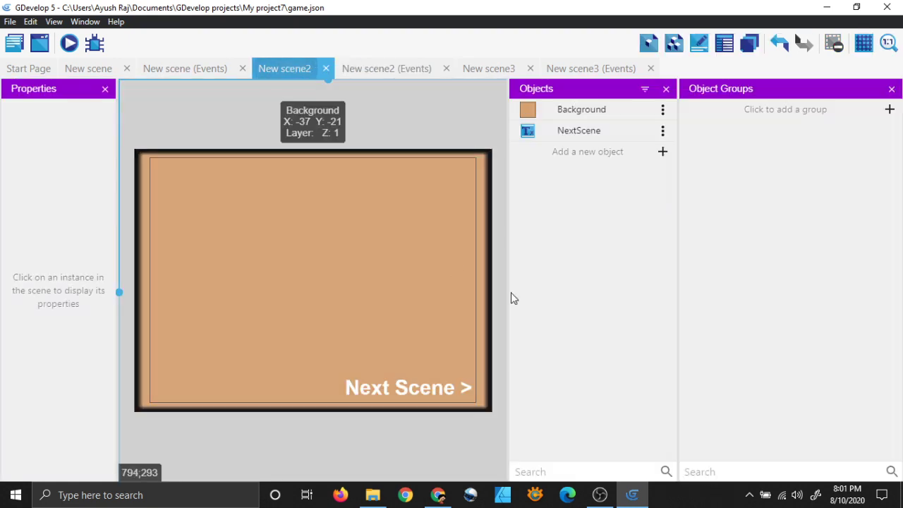
{"action": "left_click", "coordinate": [497, 68]}
{"action": "left_click", "coordinate": [274, 68]}
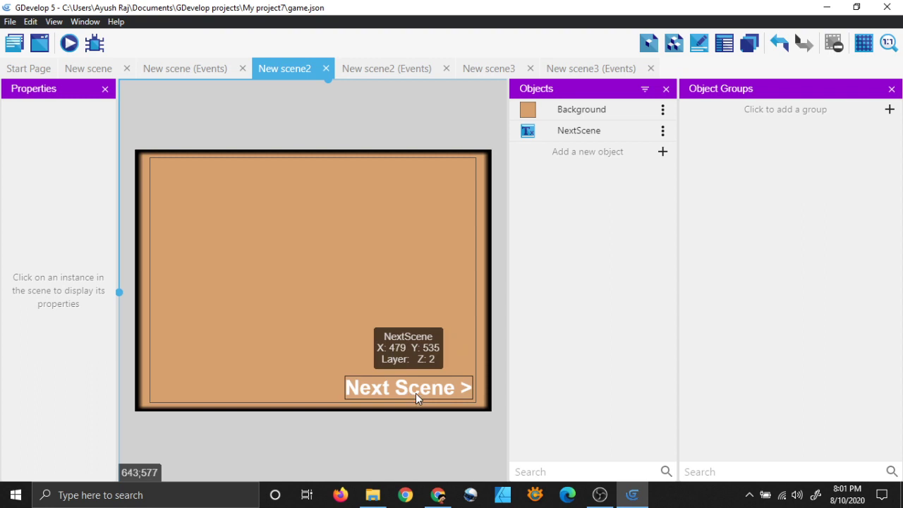
{"action": "left_click", "coordinate": [400, 68]}
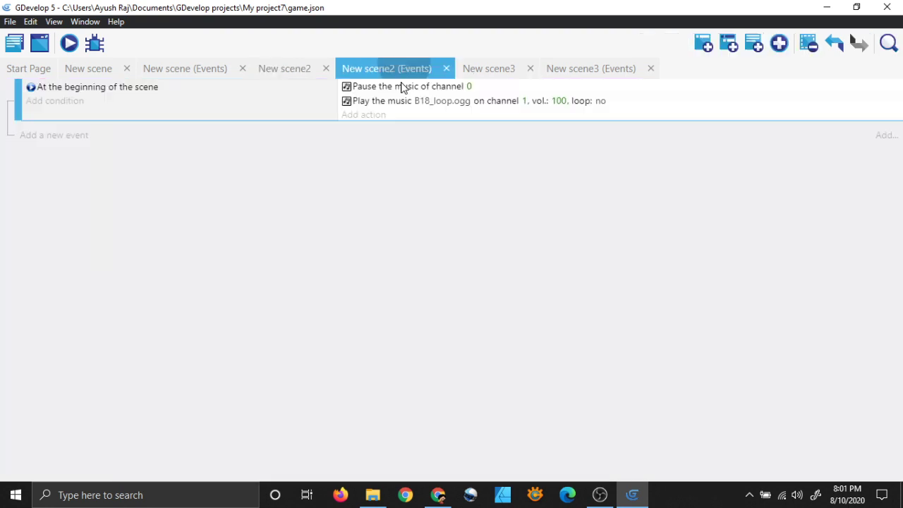
Add a second event to New scene2 with the condition "The cursor/touch is on an object" for NextScene, accurate test on.
{"action": "left_click", "coordinate": [703, 47]}
{"action": "left_click", "coordinate": [67, 132]}
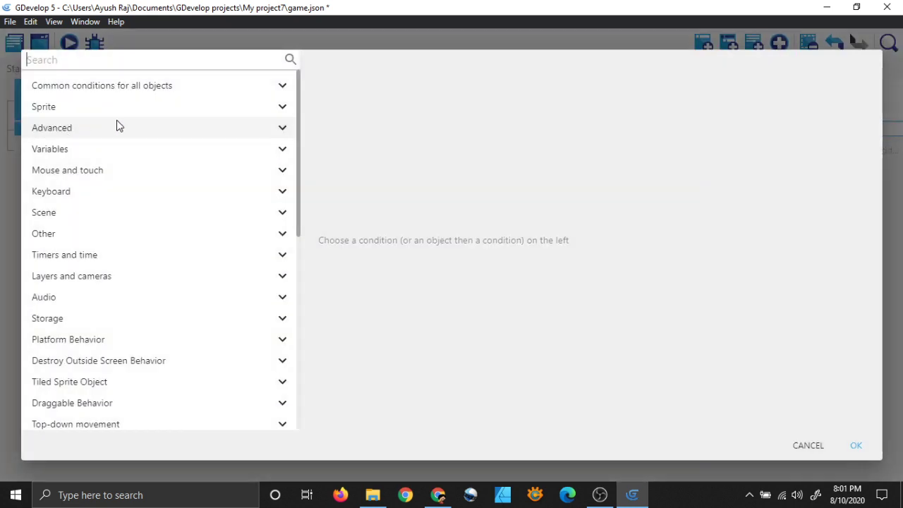
{"action": "left_click", "coordinate": [267, 86]}
{"action": "left_click", "coordinate": [160, 346]}
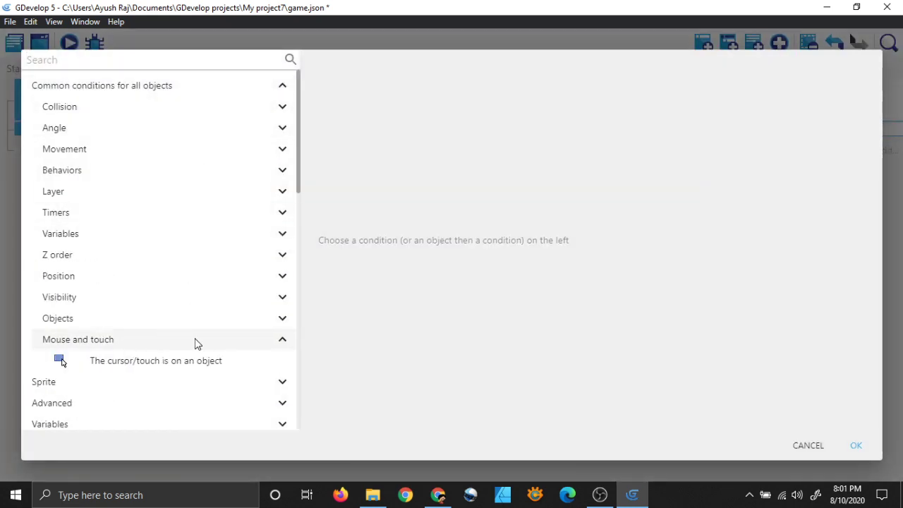
{"action": "left_click", "coordinate": [222, 366]}
{"action": "left_click", "coordinate": [406, 159]}
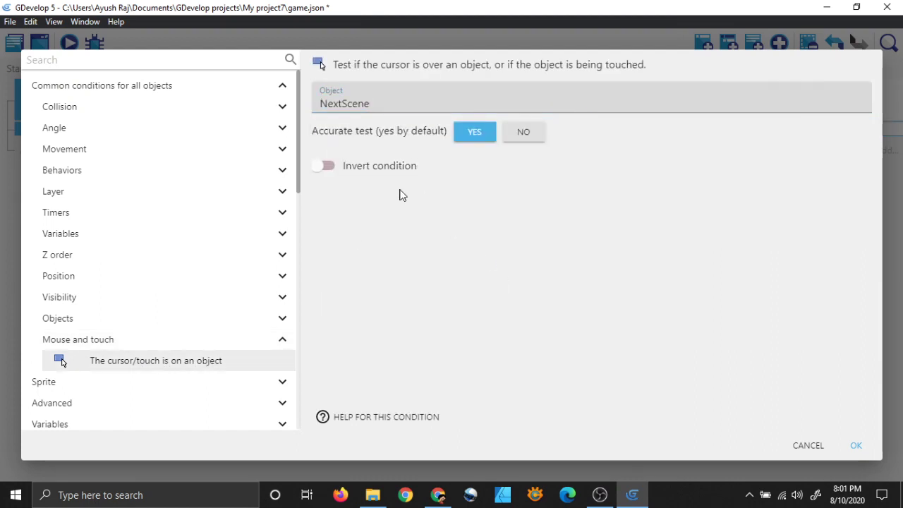
{"action": "left_click", "coordinate": [857, 446]}
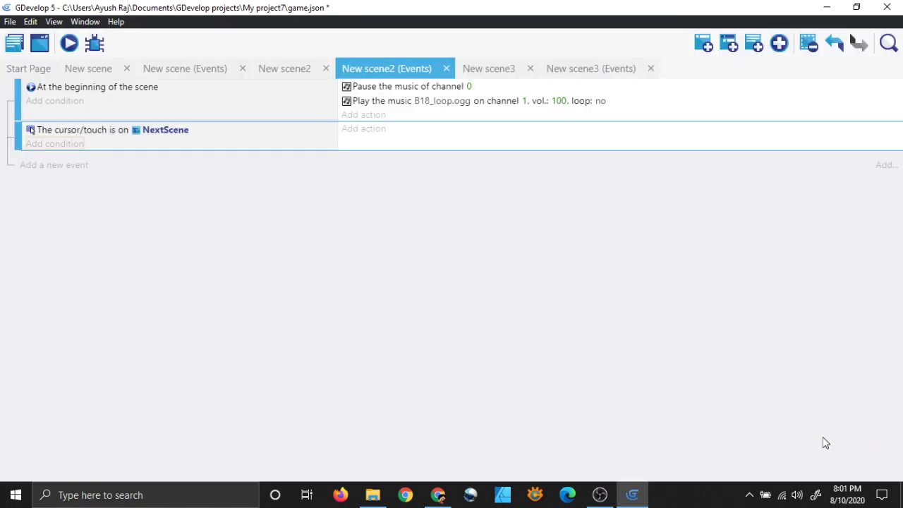
Add the condition "Mouse button released" for Left (primary) to the NextScene event and save the project.
{"action": "left_click", "coordinate": [65, 146]}
{"action": "scroll", "coordinate": [204, 254], "scroll_direction": "down", "scroll_amount": 1}
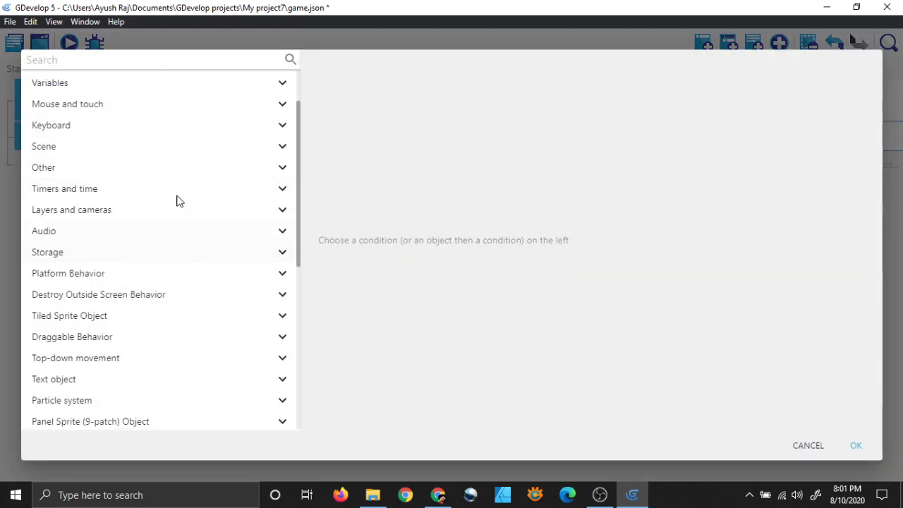
{"action": "scroll", "coordinate": [176, 197], "scroll_direction": "up", "scroll_amount": 1}
{"action": "left_click", "coordinate": [147, 170]}
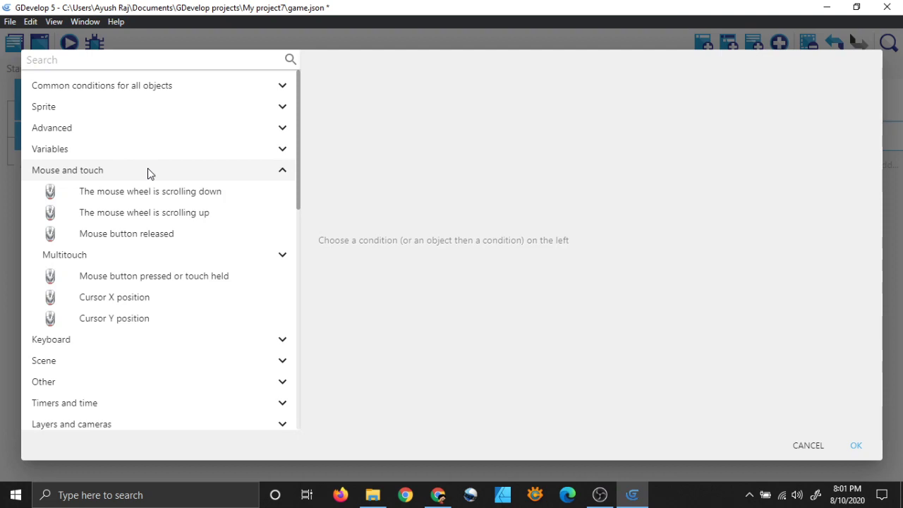
{"action": "left_click", "coordinate": [147, 236]}
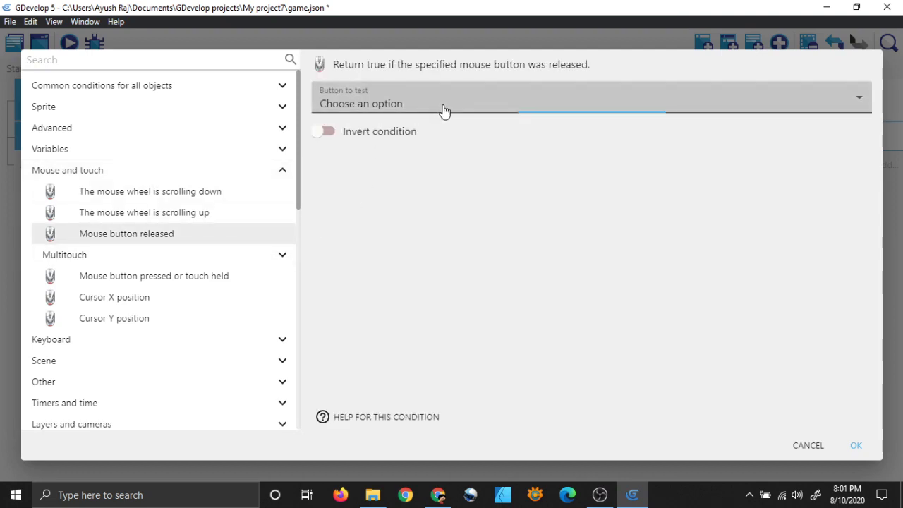
{"action": "left_click", "coordinate": [443, 109]}
{"action": "left_click", "coordinate": [387, 134]}
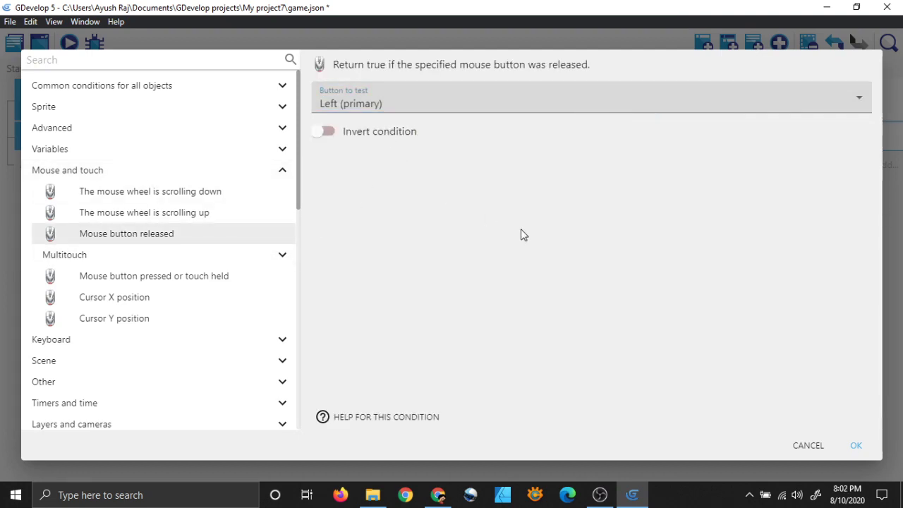
{"action": "left_click", "coordinate": [856, 445]}
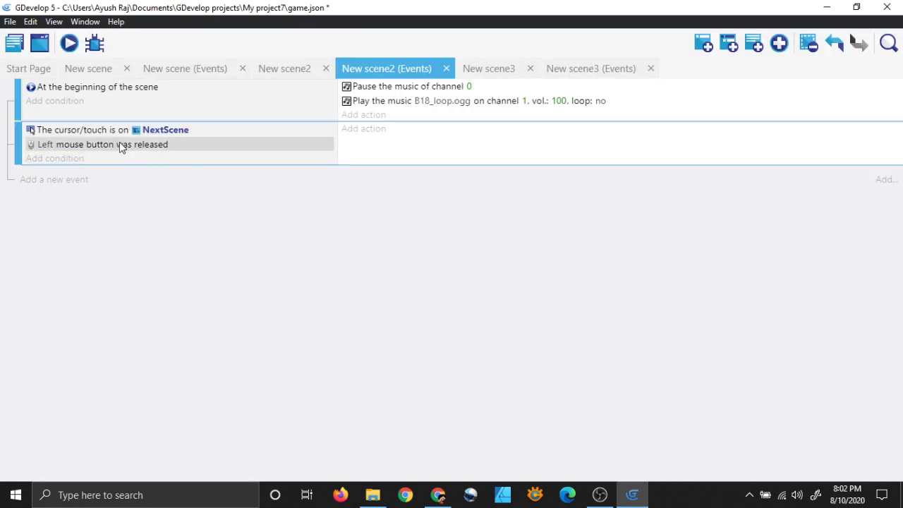
{"action": "key", "text": "ctrl+s"}
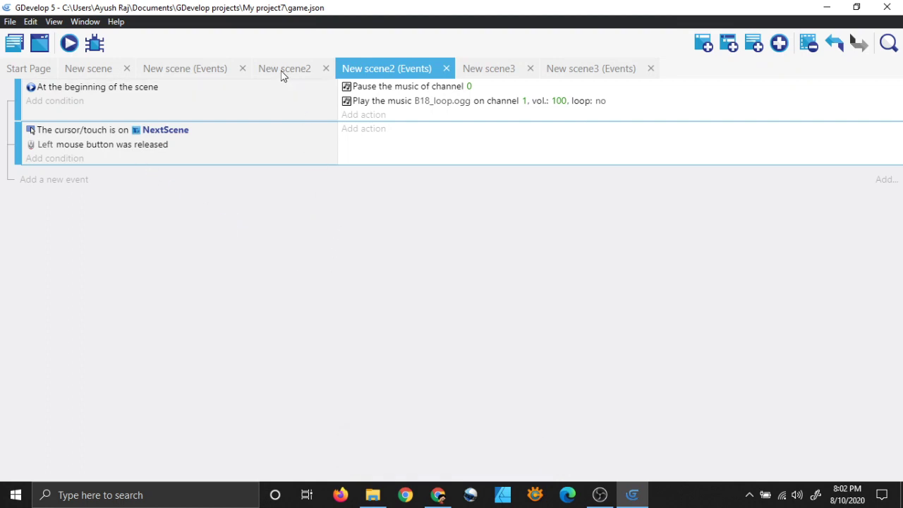
Give the NextScene event a "Change the scene" action to "New scene3" that stops any other paused scenes, and save the project.
{"action": "left_click", "coordinate": [377, 134]}
{"action": "left_click", "coordinate": [182, 177]}
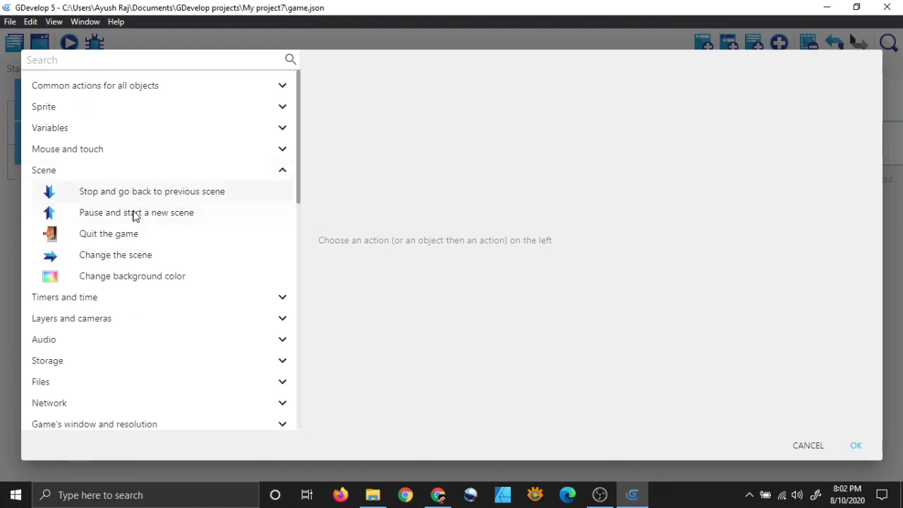
{"action": "left_click", "coordinate": [143, 256]}
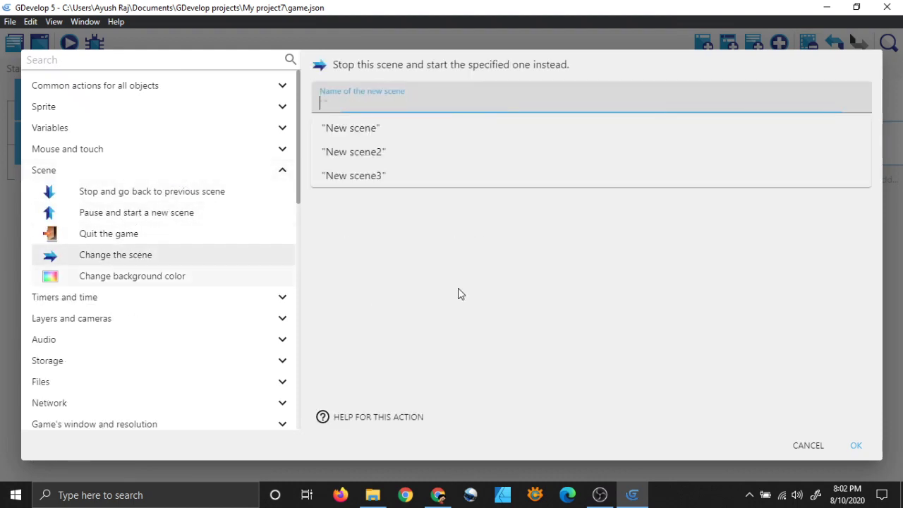
{"action": "left_click", "coordinate": [431, 185]}
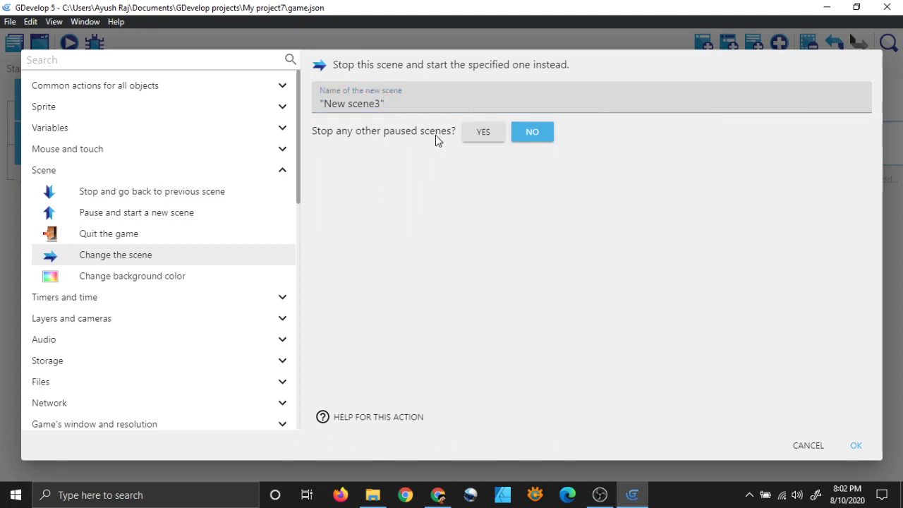
{"action": "left_click", "coordinate": [482, 133]}
{"action": "left_click", "coordinate": [856, 445]}
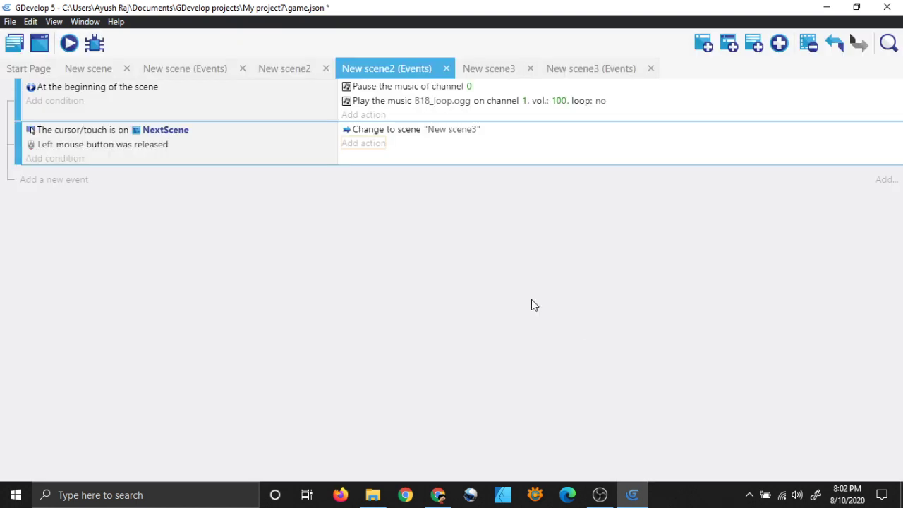
{"action": "key", "text": "ctrl+s"}
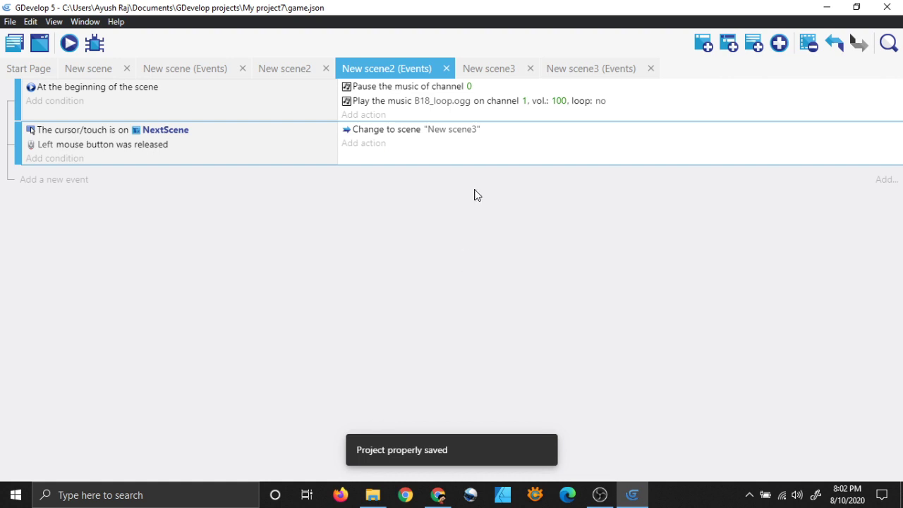
Preview the game from New scene, go through the second scene to the third to check the music, and close the preview.
{"action": "left_click", "coordinate": [487, 71]}
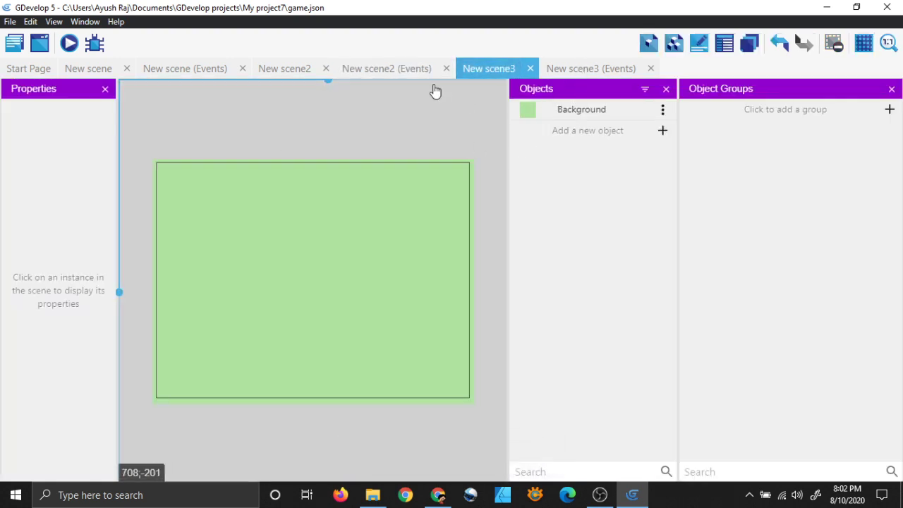
{"action": "left_click", "coordinate": [92, 69]}
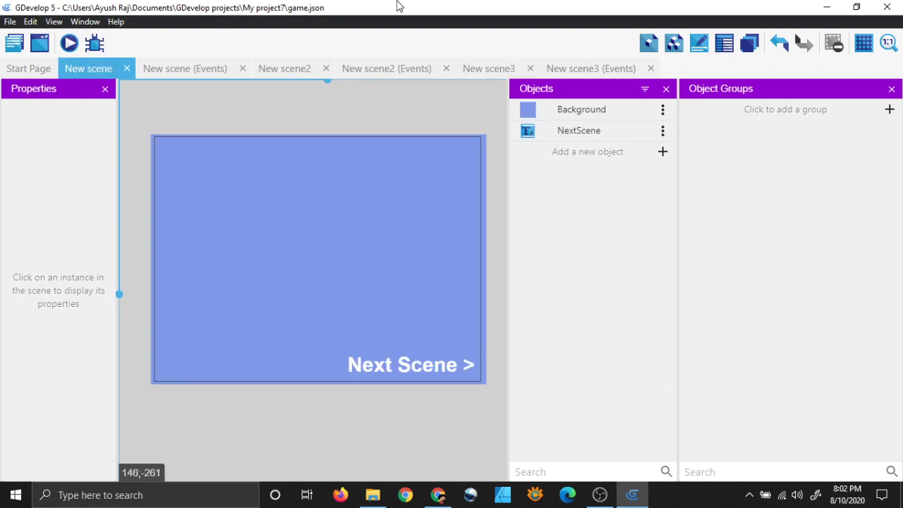
{"action": "left_click", "coordinate": [69, 45]}
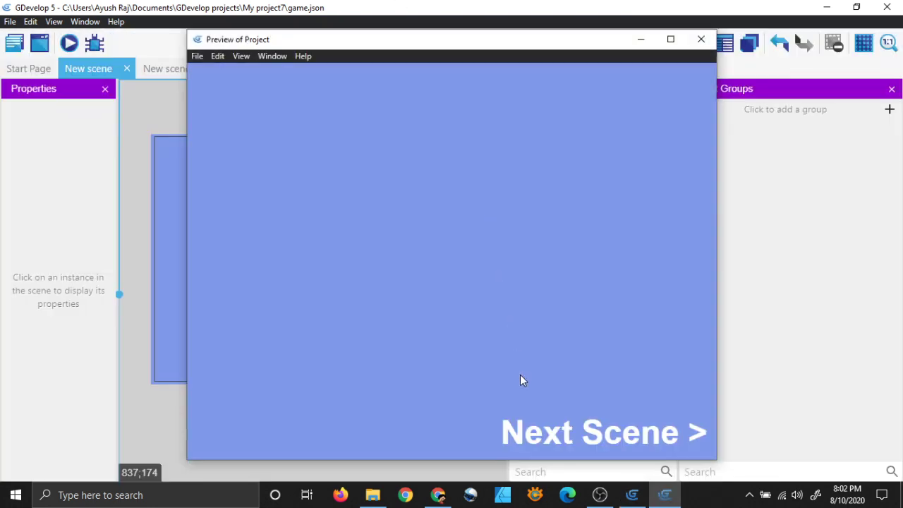
{"action": "left_click", "coordinate": [519, 433]}
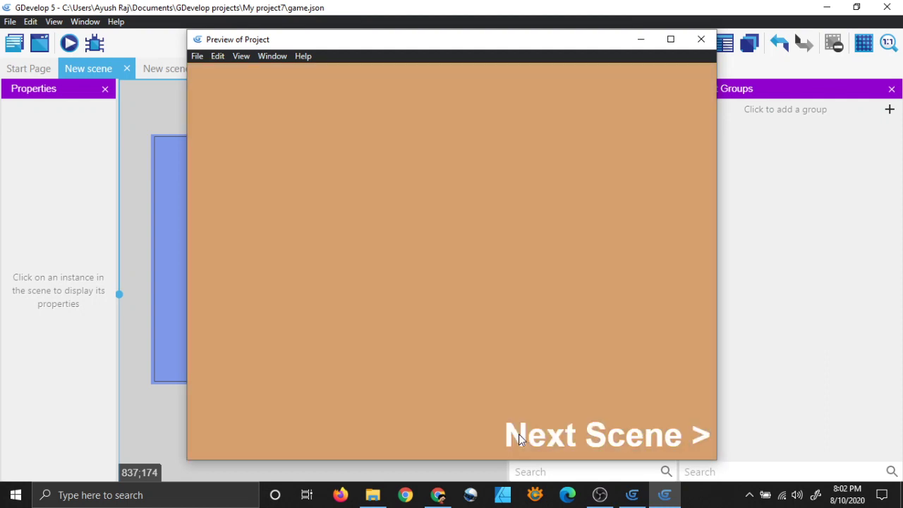
{"action": "left_click", "coordinate": [522, 442]}
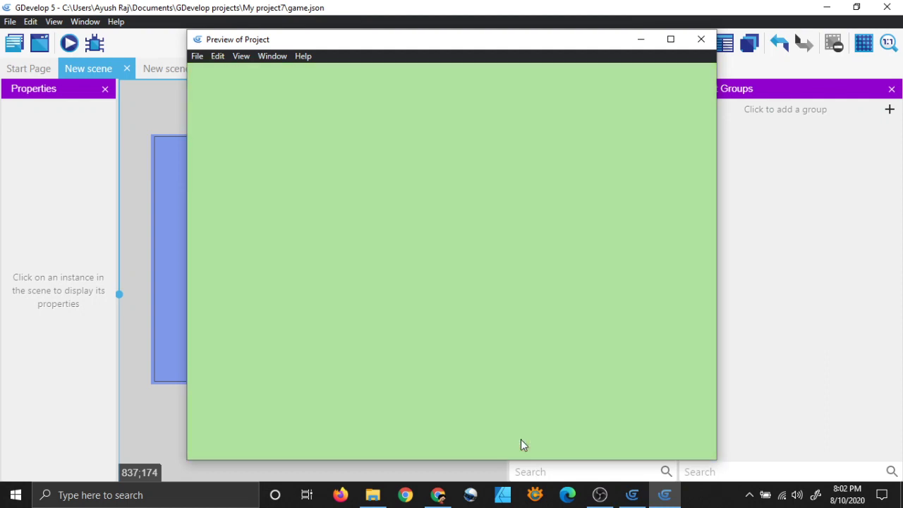
{"action": "left_click", "coordinate": [699, 39]}
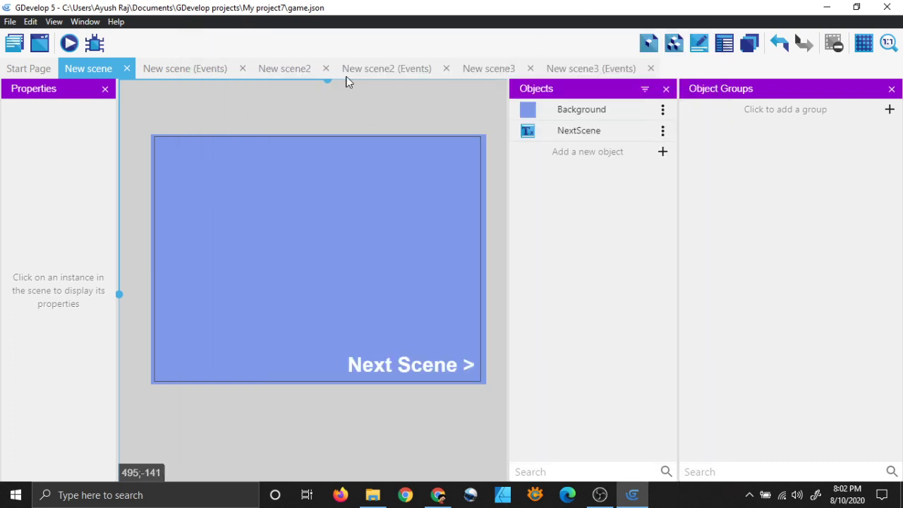
Review the layouts and event sheets of New scene2 and New scene3.
{"action": "left_click", "coordinate": [271, 74]}
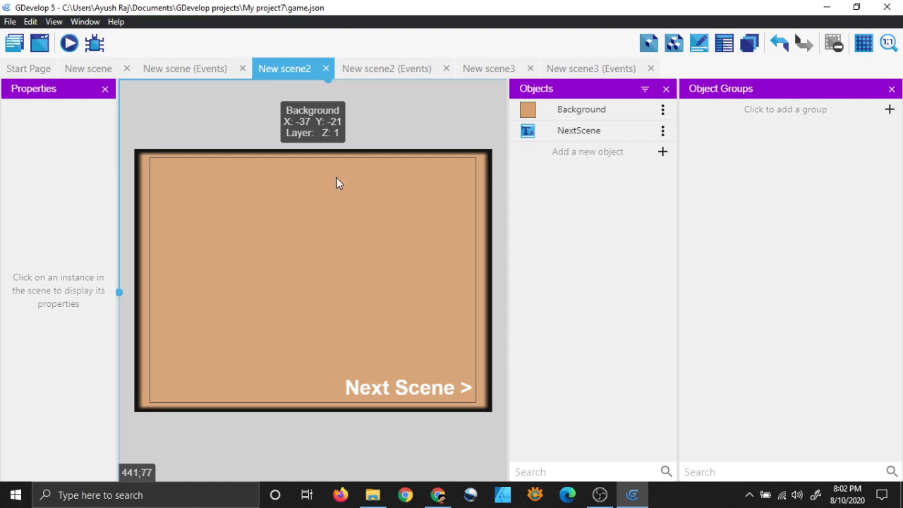
{"action": "left_click", "coordinate": [481, 70]}
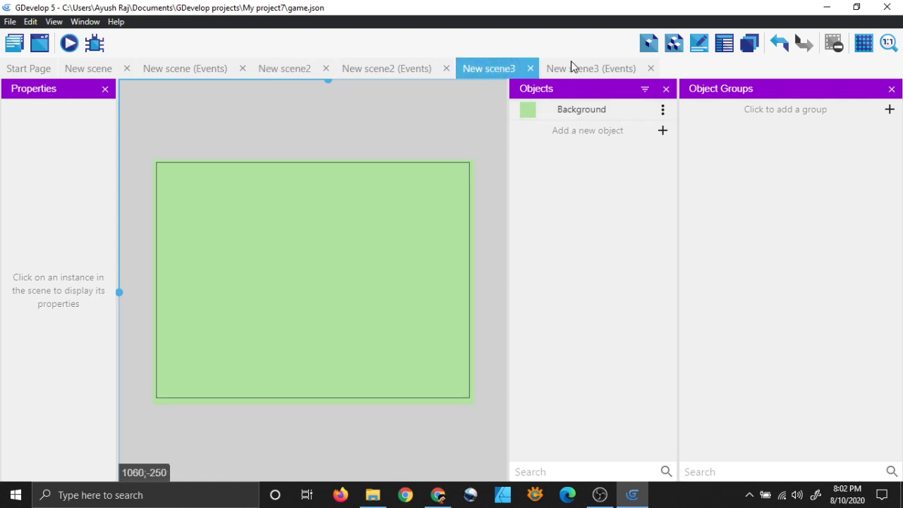
{"action": "left_click", "coordinate": [393, 70]}
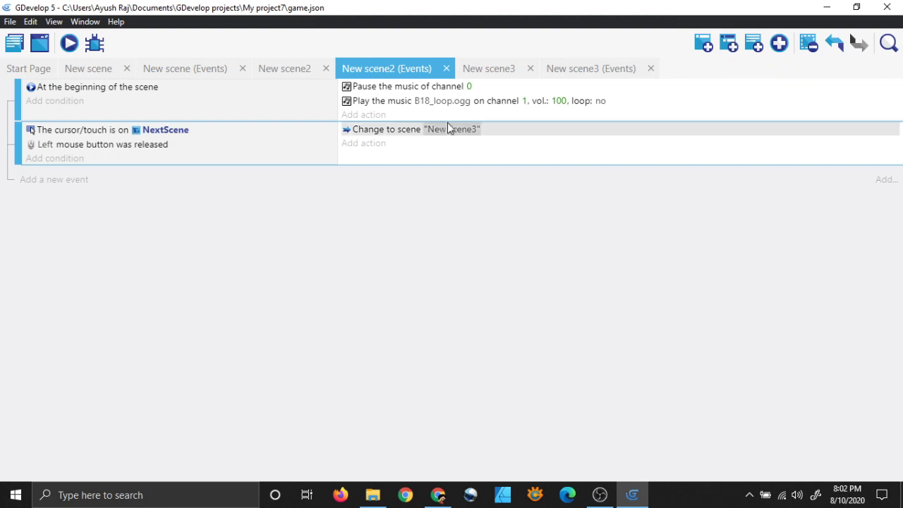
{"action": "left_click", "coordinate": [506, 74]}
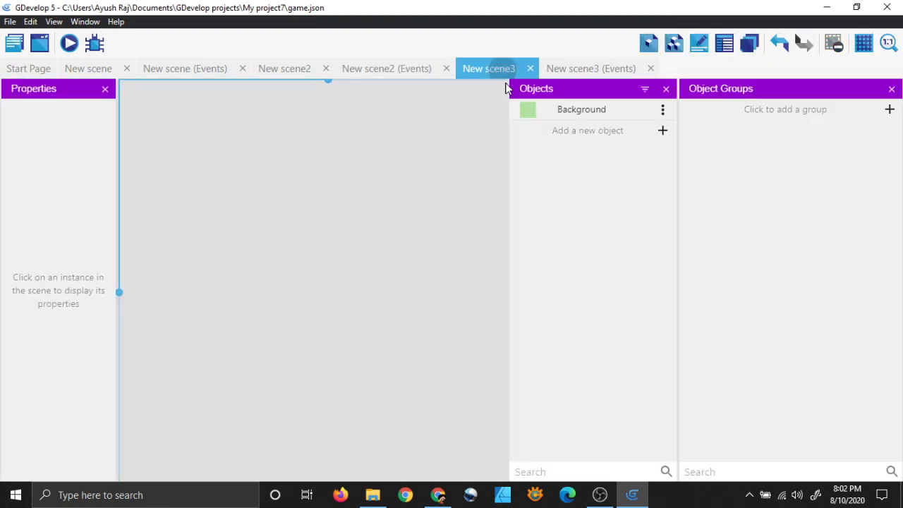
{"action": "left_click", "coordinate": [573, 70]}
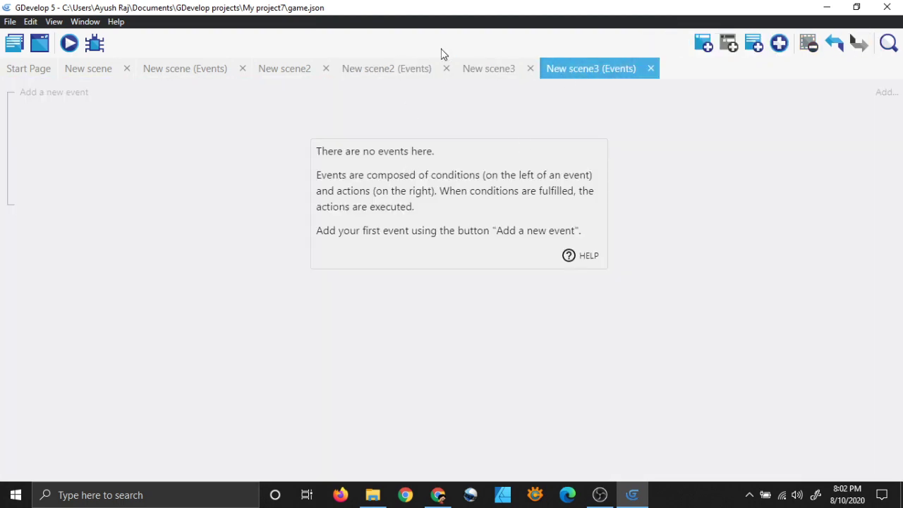
{"action": "left_click", "coordinate": [489, 66]}
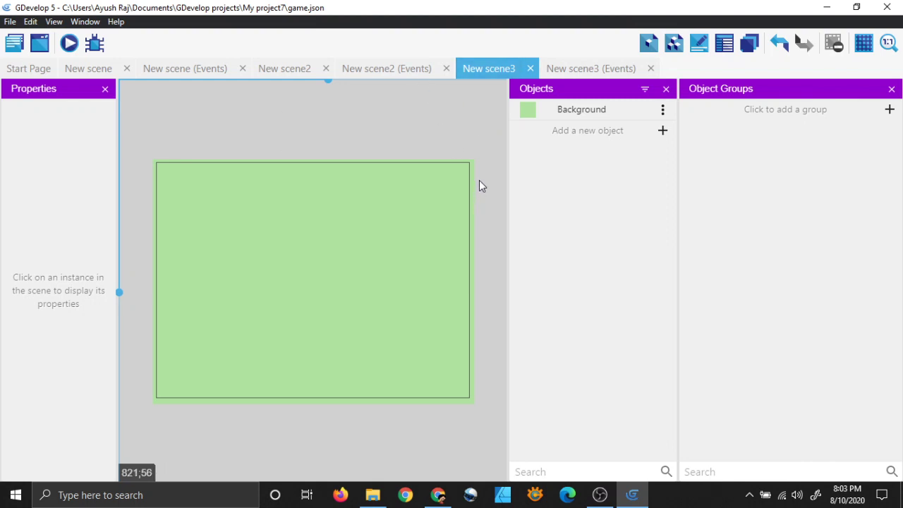
Add a new event to the New scene3 event sheet with the condition "At the beginning of the scene".
{"action": "left_click", "coordinate": [589, 68]}
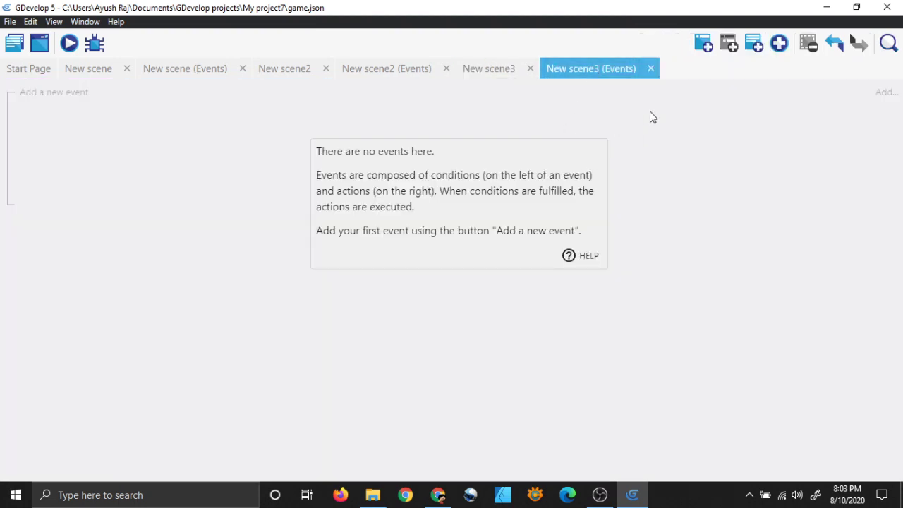
{"action": "left_click", "coordinate": [702, 42]}
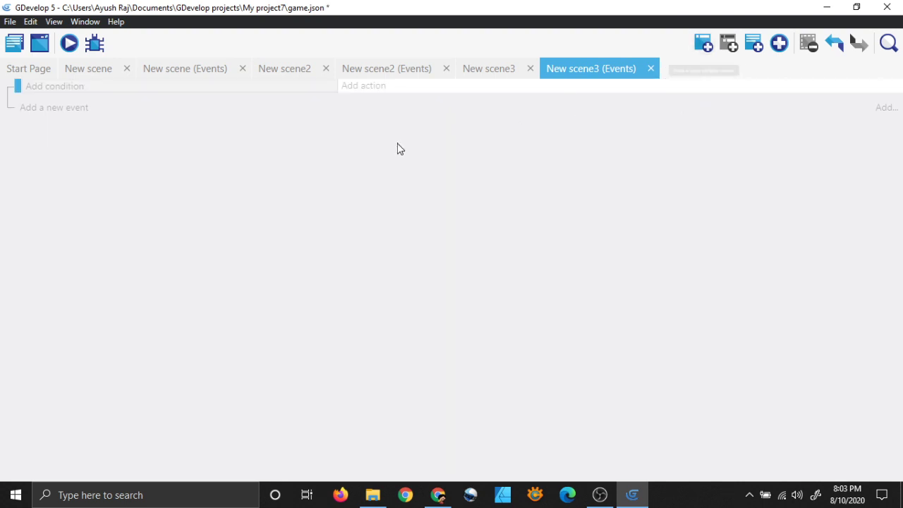
{"action": "left_click", "coordinate": [65, 87]}
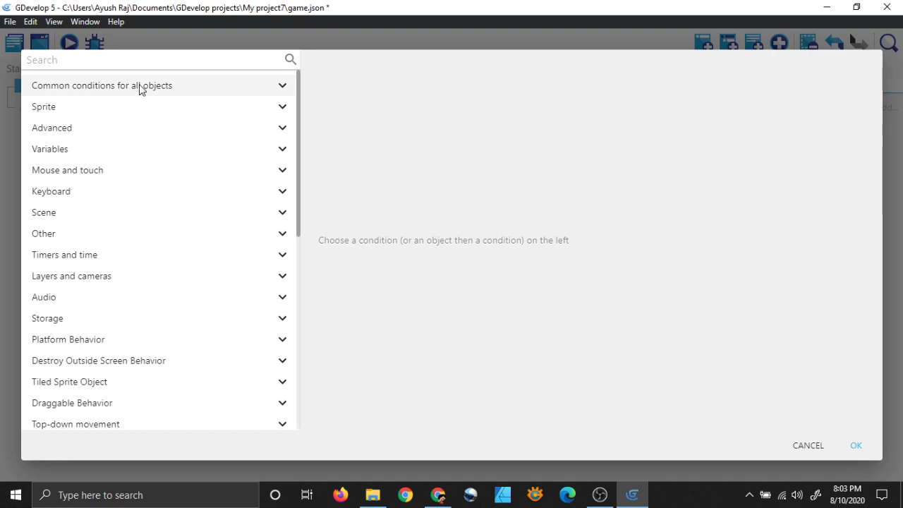
{"action": "left_click", "coordinate": [70, 212]}
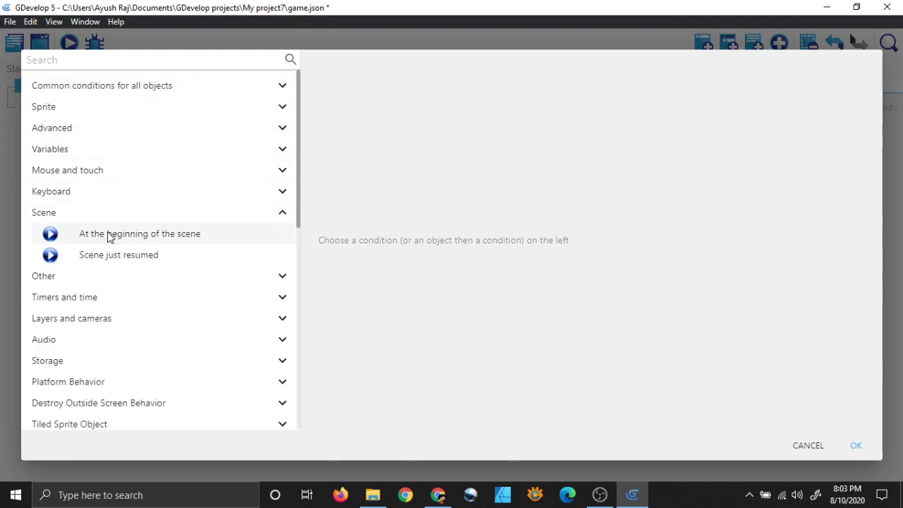
{"action": "left_click", "coordinate": [113, 237]}
{"action": "left_click", "coordinate": [854, 446]}
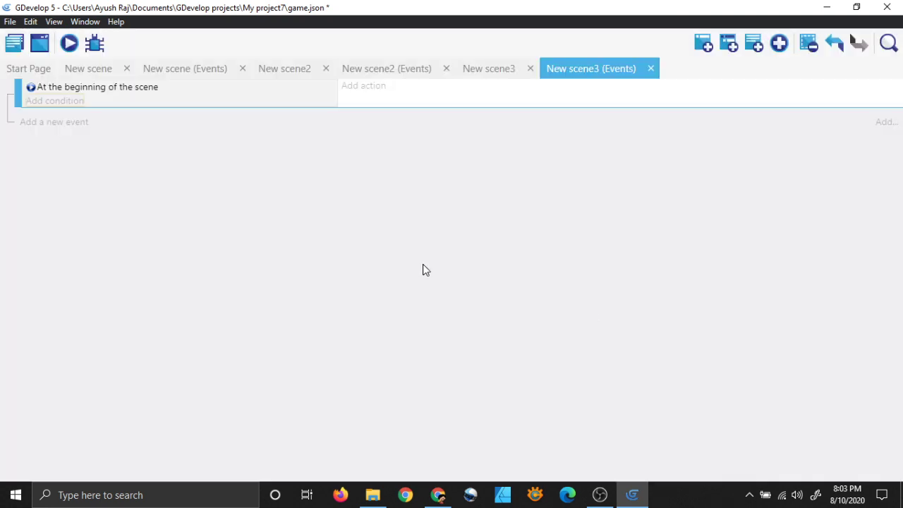
Give the New scene3 event a "Pause the music of a channel" action for channel 1 and save the project.
{"action": "left_click", "coordinate": [371, 86]}
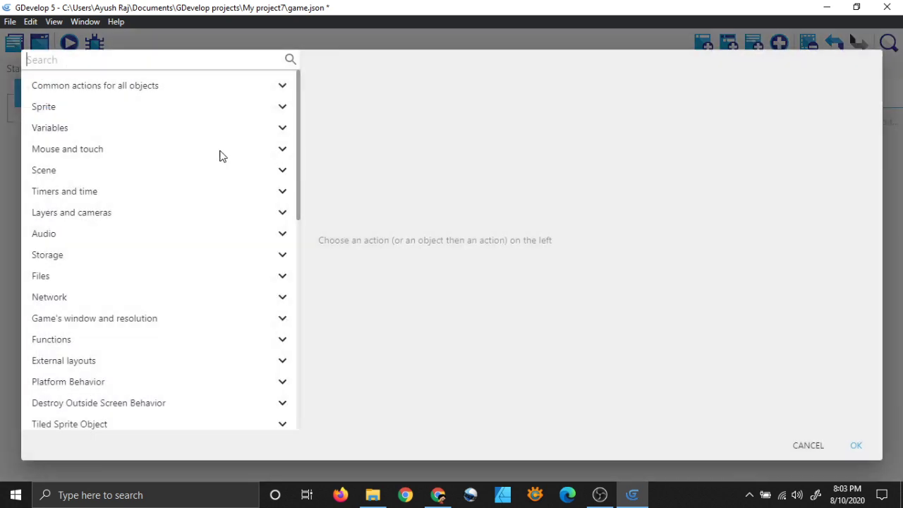
{"action": "scroll", "coordinate": [219, 155], "scroll_direction": "down", "scroll_amount": 1}
{"action": "left_click", "coordinate": [165, 170]}
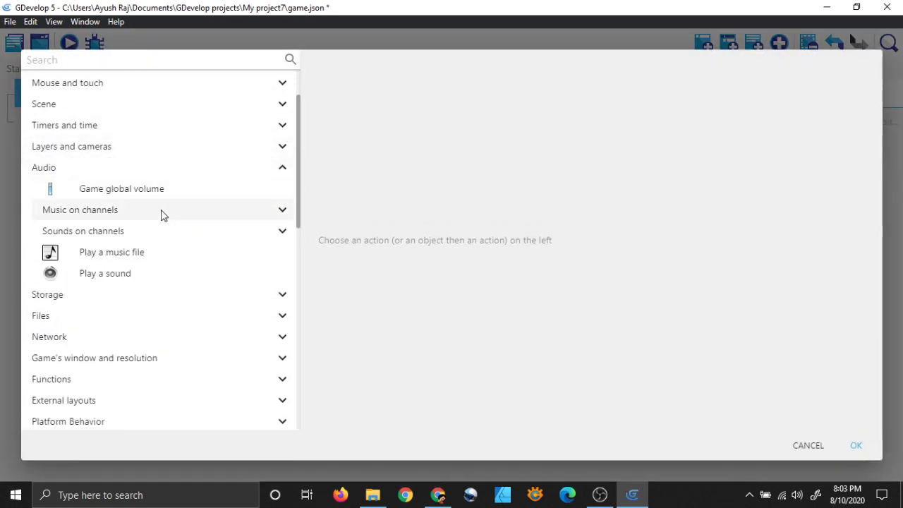
{"action": "left_click", "coordinate": [162, 213]}
{"action": "scroll", "coordinate": [191, 221], "scroll_direction": "down", "scroll_amount": 2}
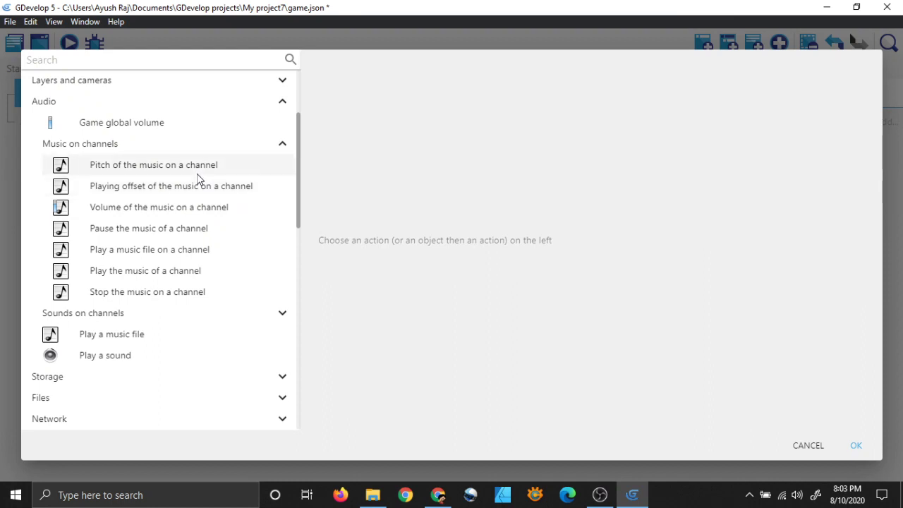
{"action": "left_click", "coordinate": [206, 233]}
{"action": "type", "text": "1"}
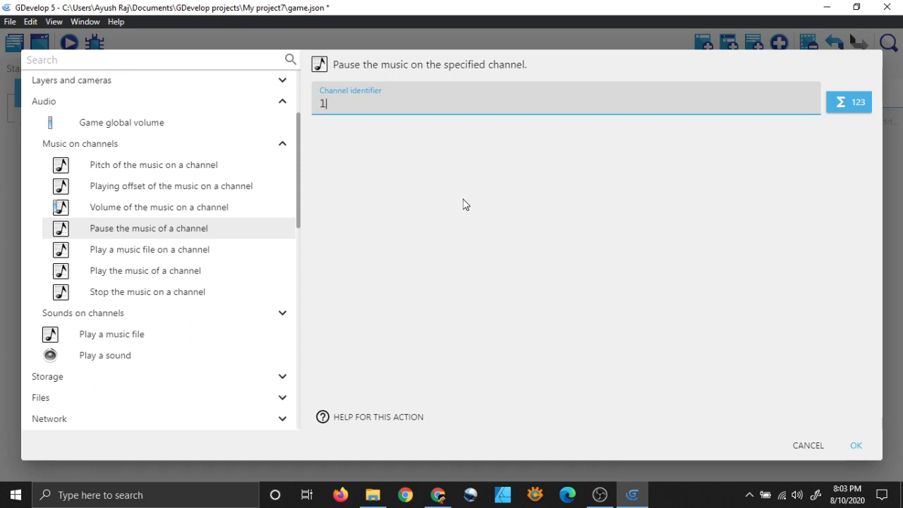
{"action": "left_click", "coordinate": [855, 445]}
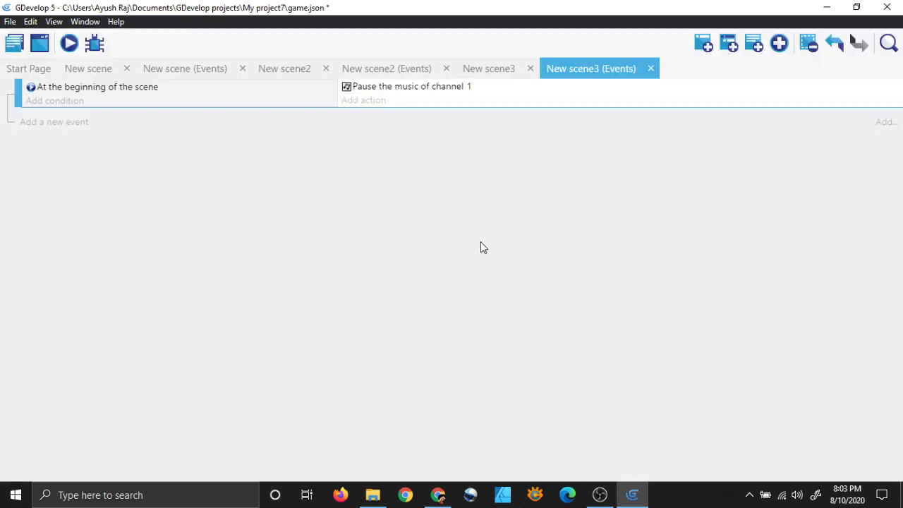
{"action": "key", "text": "ctrl+s"}
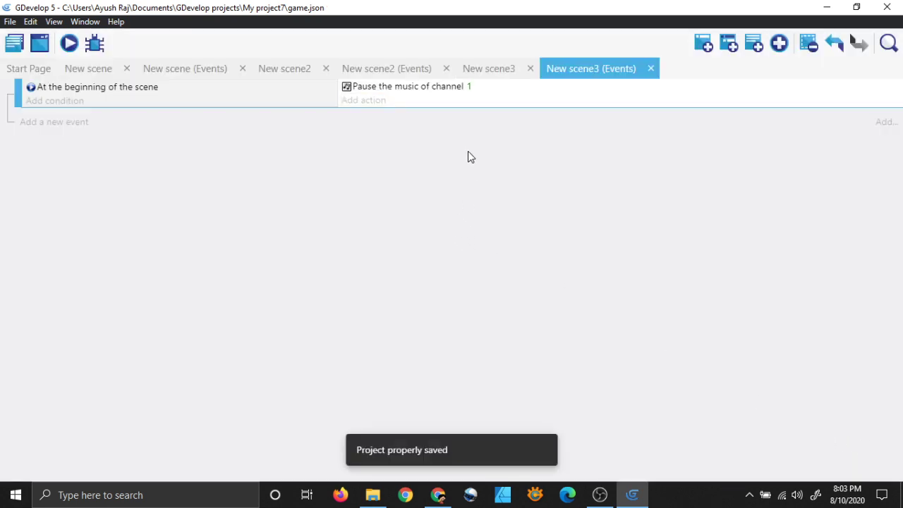
Compare the events of New scene2 and New scene3, and preview the game from New scene through all three scenes to check the music.
{"action": "left_click", "coordinate": [399, 70]}
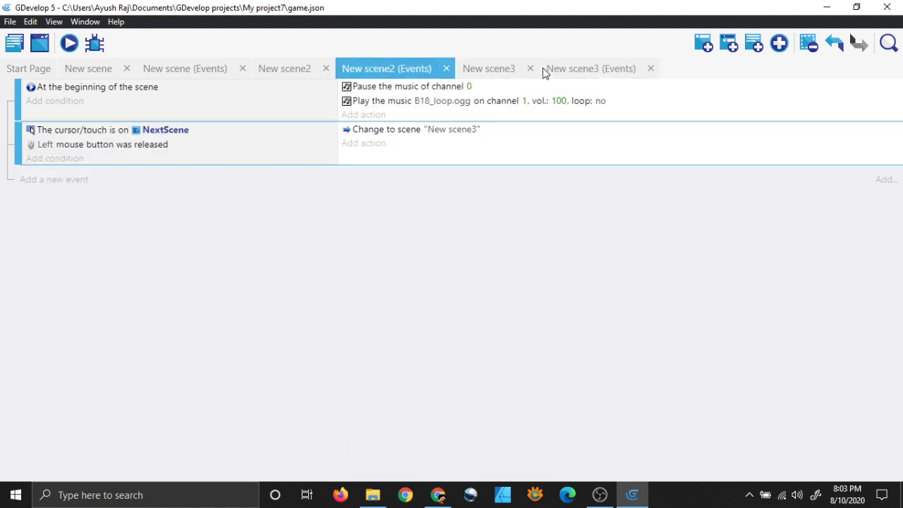
{"action": "left_click", "coordinate": [576, 68]}
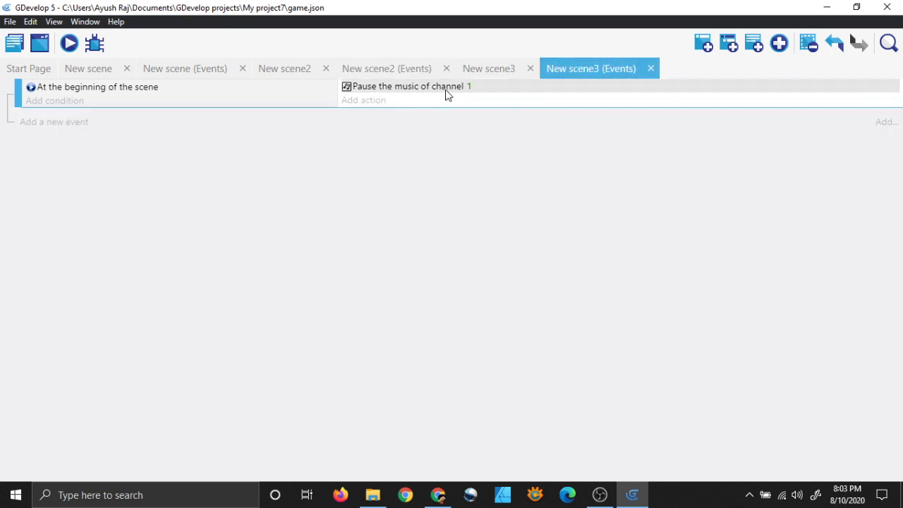
{"action": "left_click", "coordinate": [486, 76]}
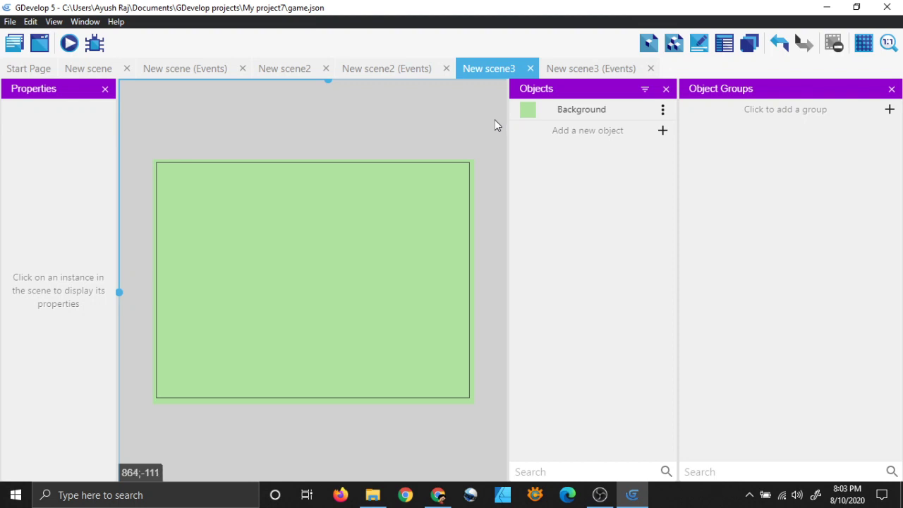
{"action": "left_click", "coordinate": [89, 69]}
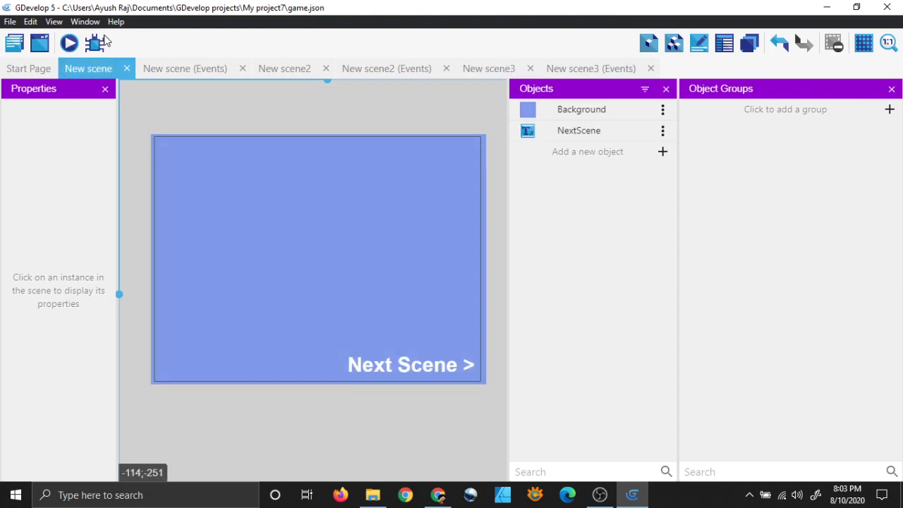
{"action": "left_click", "coordinate": [68, 43]}
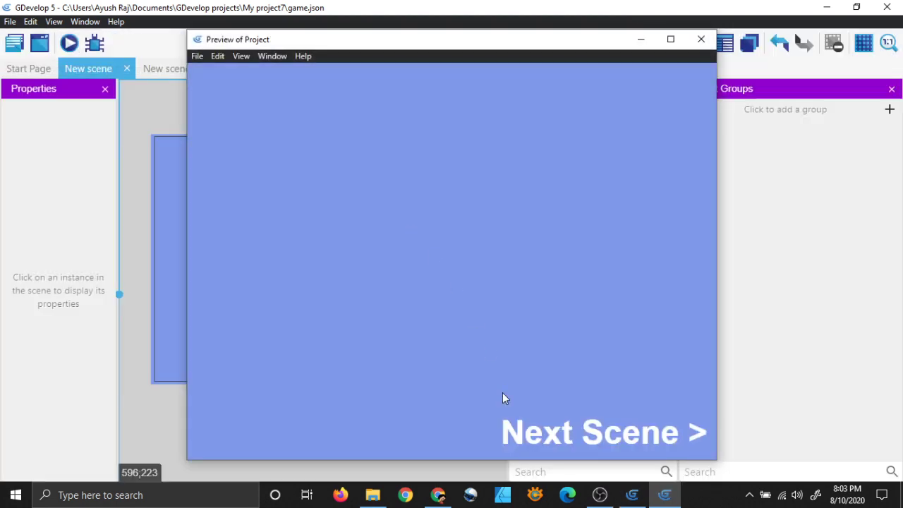
{"action": "left_click", "coordinate": [517, 441]}
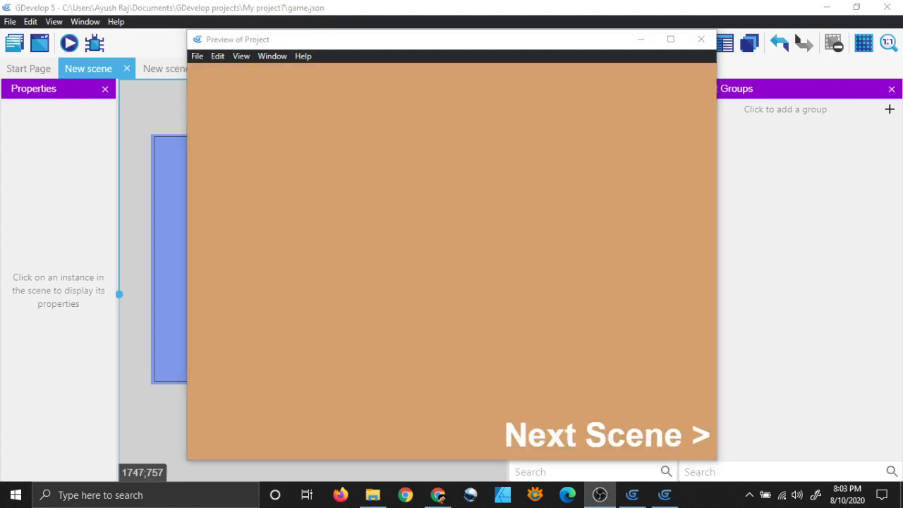
{"action": "left_click", "coordinate": [523, 440]}
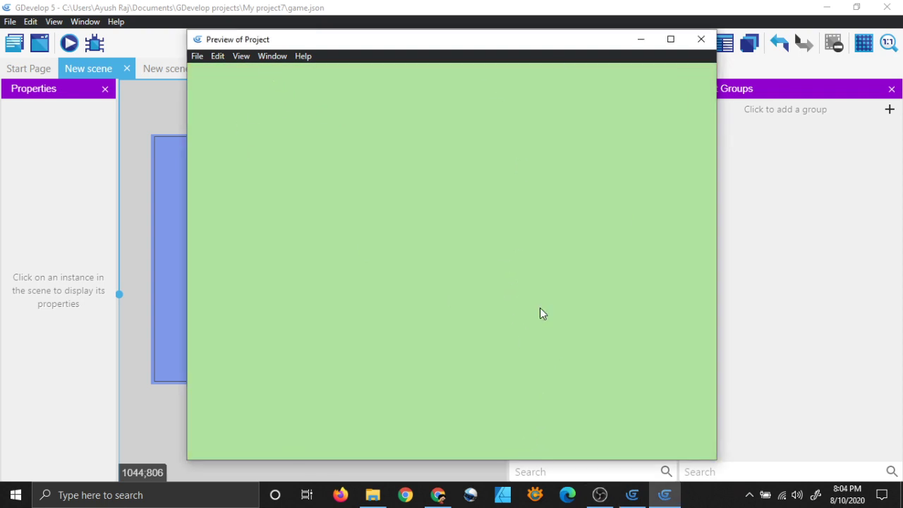
{"action": "left_click", "coordinate": [704, 41]}
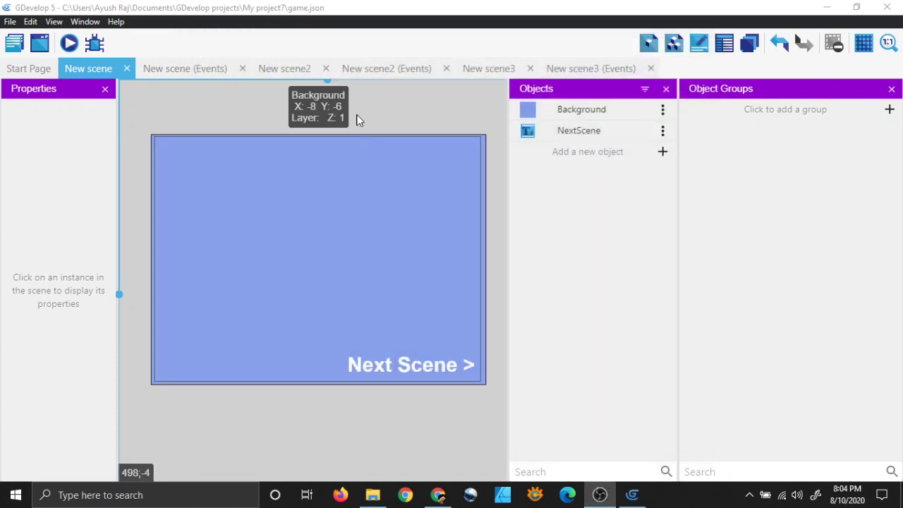
Review the scene layouts and event sheets to see which music channel each scene plays or pauses.
{"action": "left_click", "coordinate": [496, 68]}
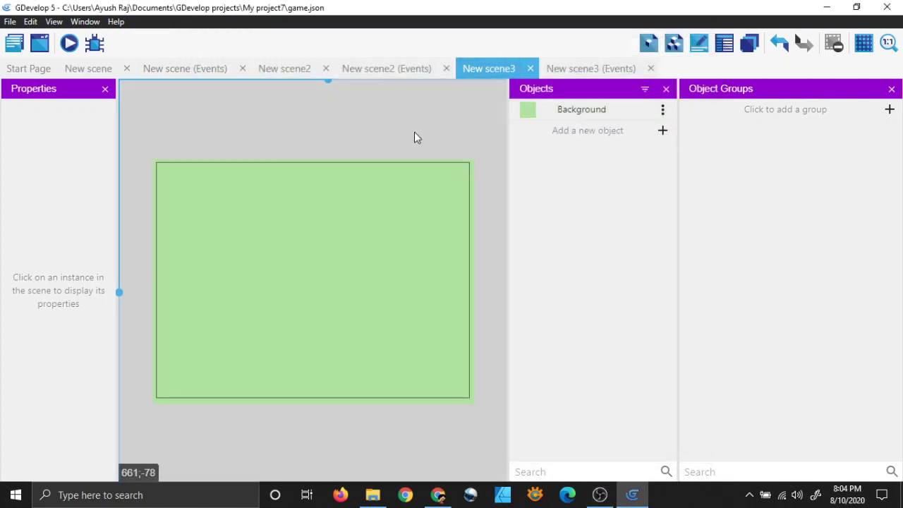
{"action": "left_click", "coordinate": [374, 70]}
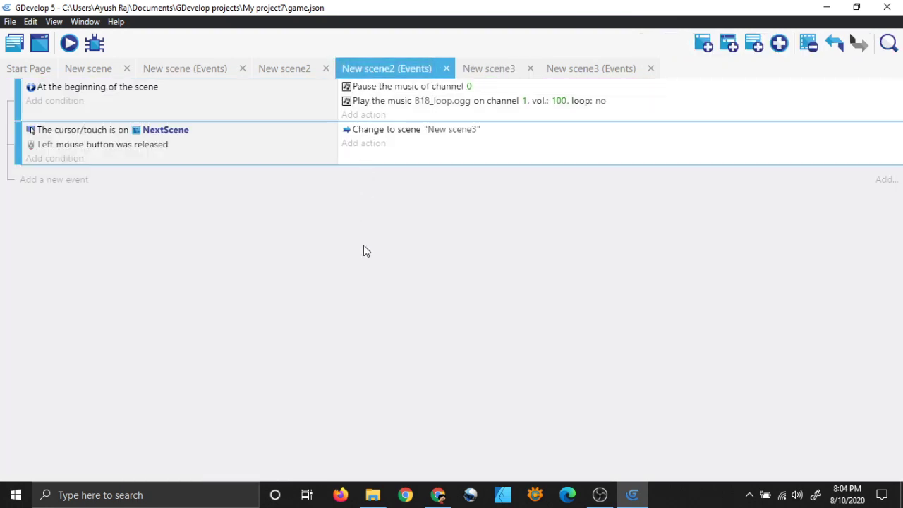
{"action": "left_click", "coordinate": [488, 68]}
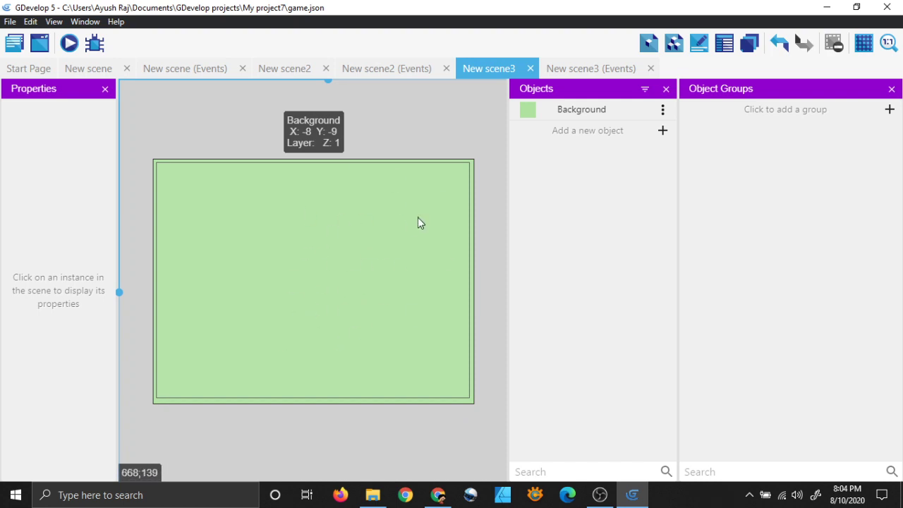
{"action": "left_click", "coordinate": [576, 71]}
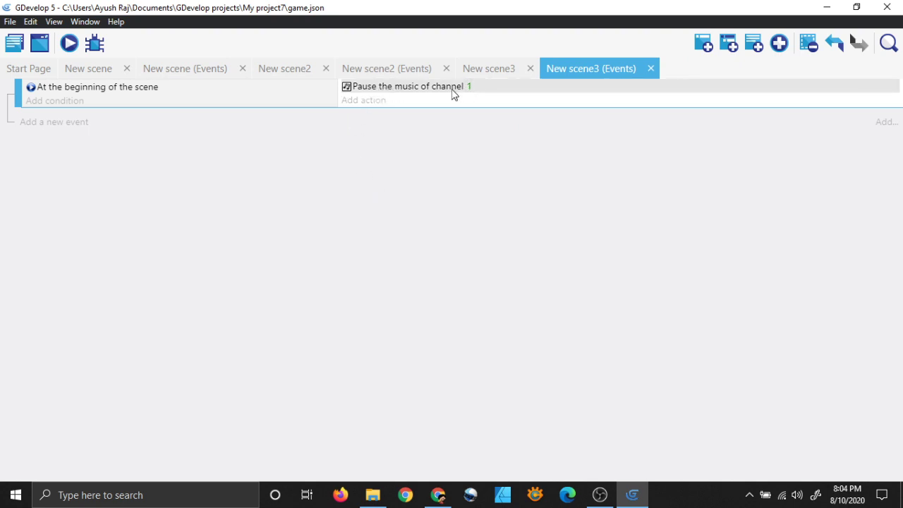
{"action": "left_click", "coordinate": [90, 68]}
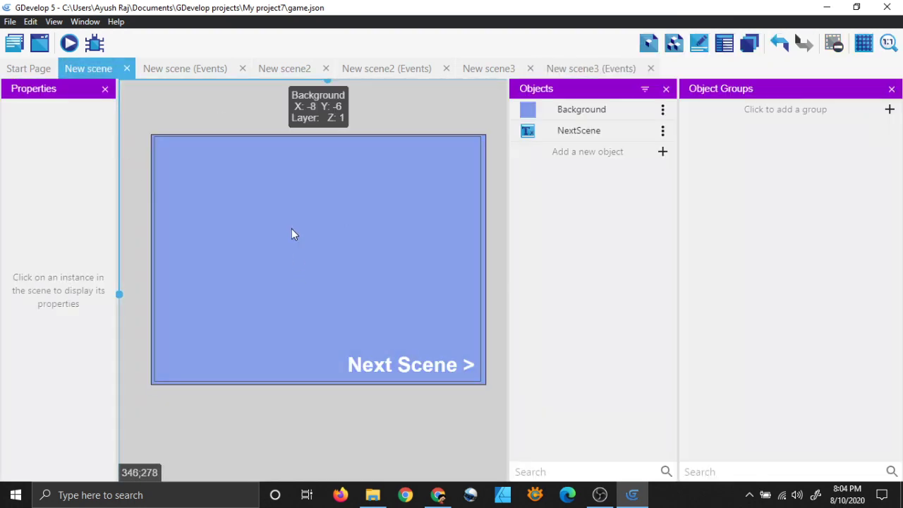
{"action": "left_click", "coordinate": [184, 69]}
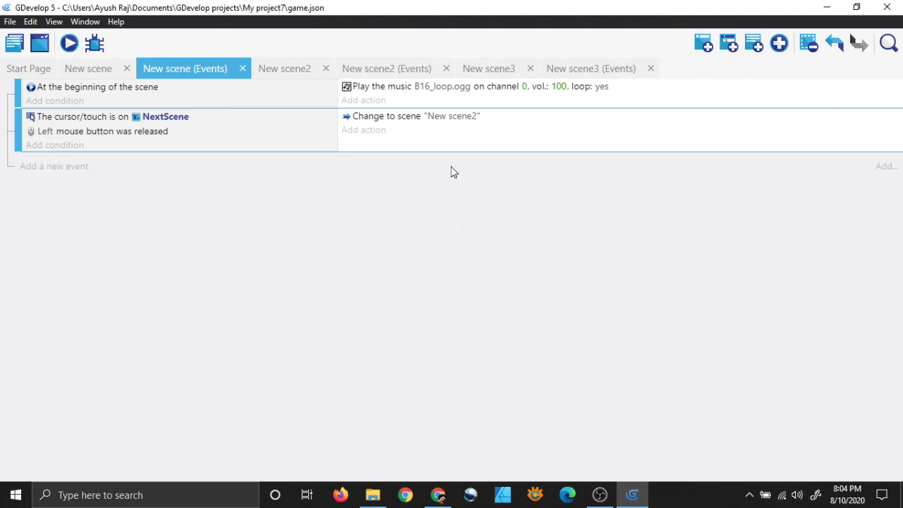
Add a "Play the music of a channel" action for channel 0 to New scene3's beginning-of-scene event and save the project.
{"action": "left_click", "coordinate": [551, 71]}
{"action": "left_click", "coordinate": [359, 104]}
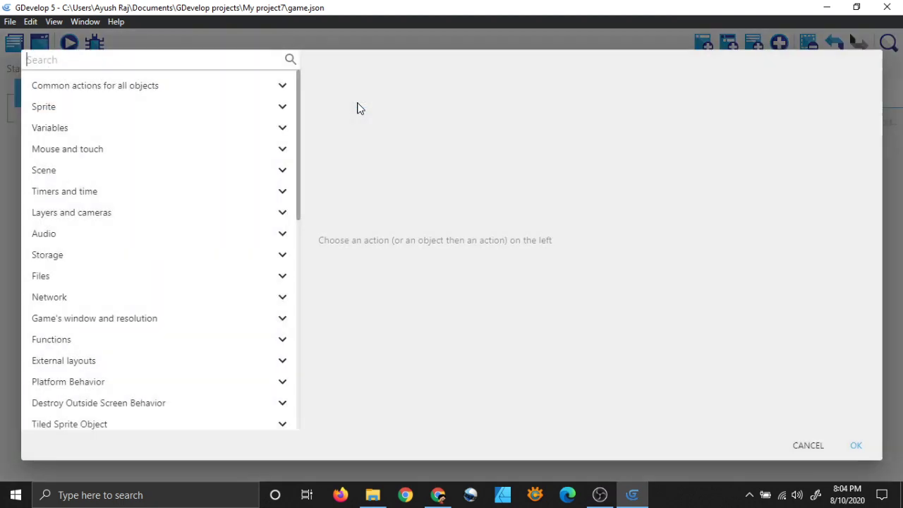
{"action": "scroll", "coordinate": [234, 170], "scroll_direction": "down", "scroll_amount": 1}
{"action": "left_click", "coordinate": [214, 174]}
{"action": "scroll", "coordinate": [197, 174], "scroll_direction": "down", "scroll_amount": 1}
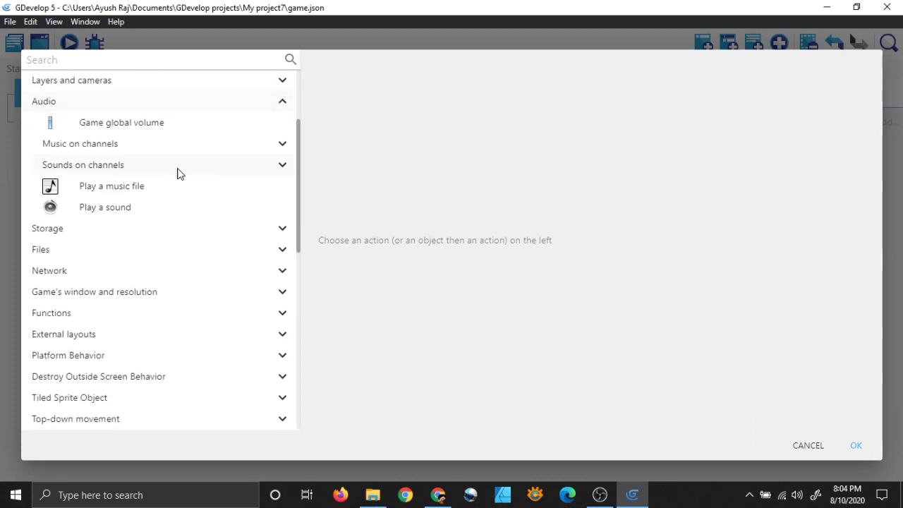
{"action": "left_click", "coordinate": [182, 145]}
{"action": "scroll", "coordinate": [194, 183], "scroll_direction": "down", "scroll_amount": 1}
{"action": "scroll", "coordinate": [196, 197], "scroll_direction": "down", "scroll_amount": 1}
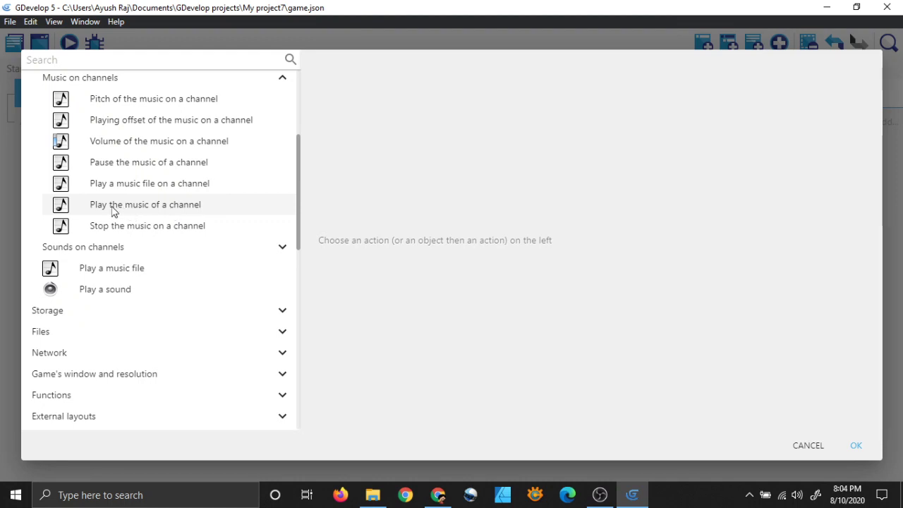
{"action": "left_click", "coordinate": [176, 213]}
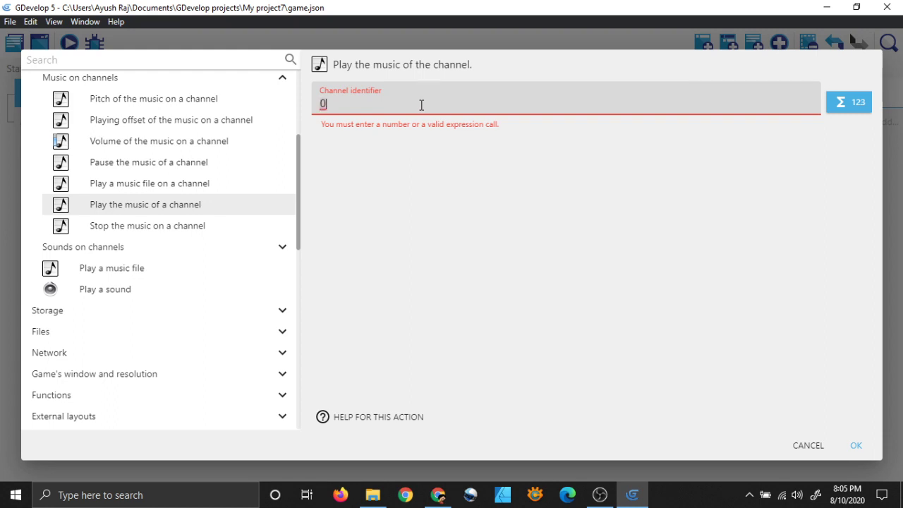
{"action": "left_click", "coordinate": [498, 210]}
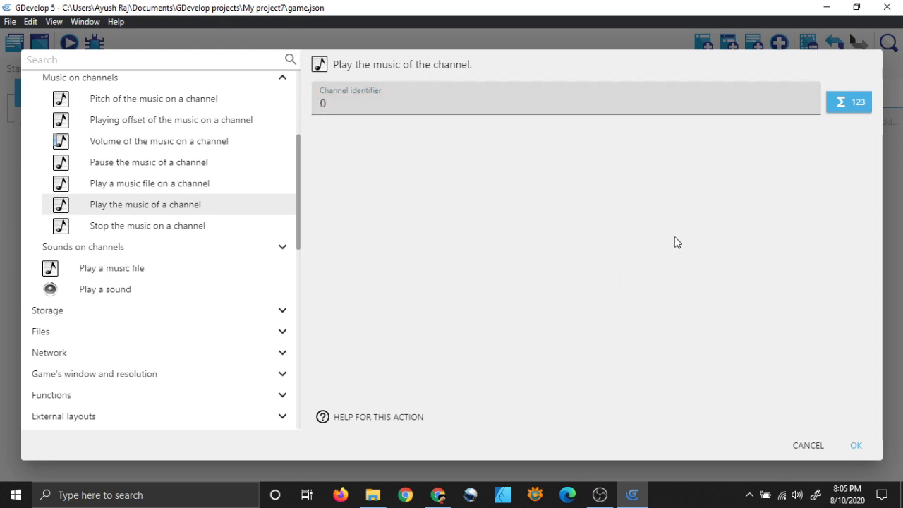
{"action": "left_click", "coordinate": [855, 445]}
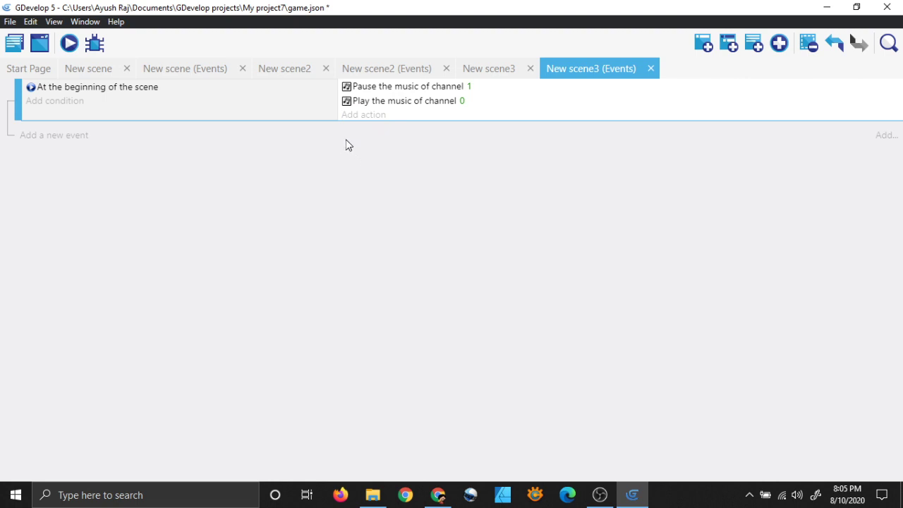
{"action": "key", "text": "ctrl+s"}
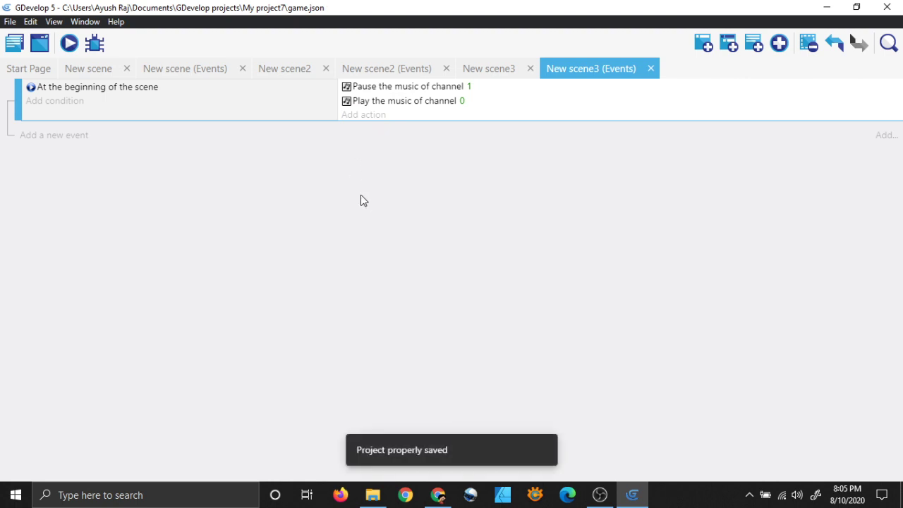
Preview the game from New scene, advance through all three scenes to check the music switching, and close the preview.
{"action": "left_click", "coordinate": [85, 64]}
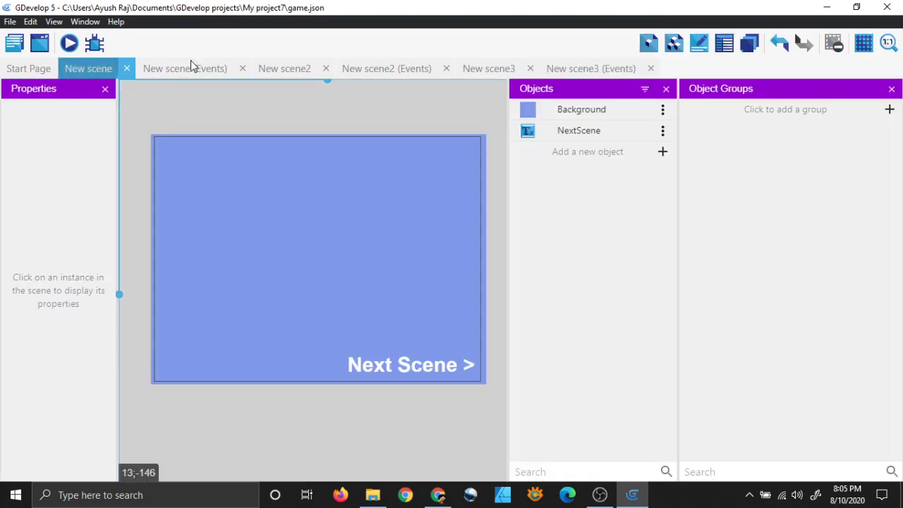
{"action": "left_click", "coordinate": [69, 44]}
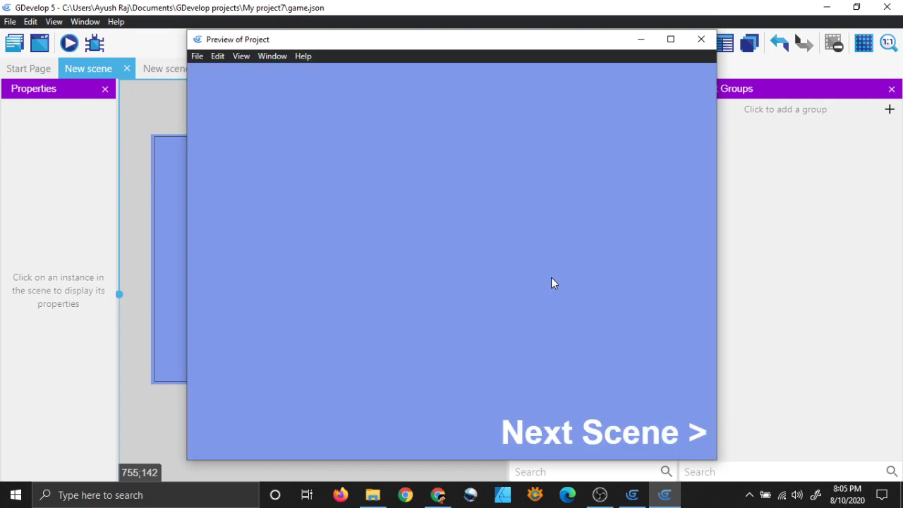
{"action": "left_click", "coordinate": [517, 439]}
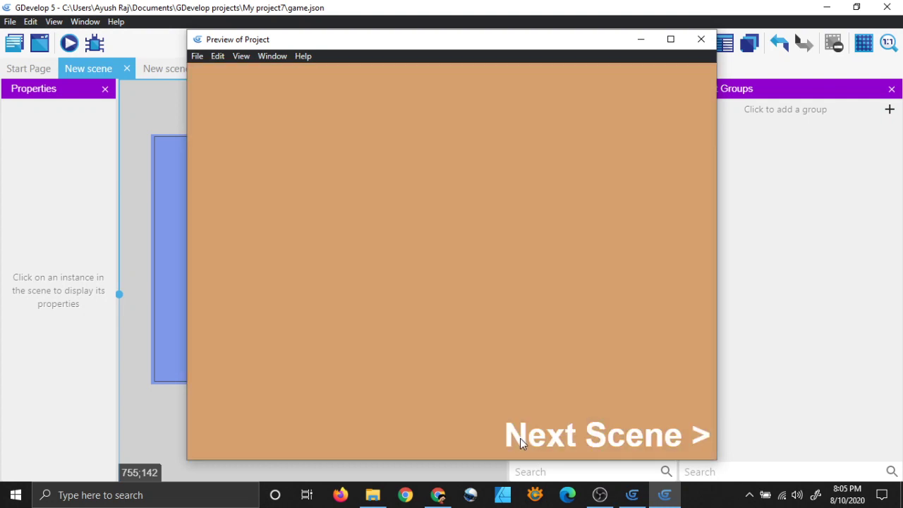
{"action": "left_click", "coordinate": [523, 441]}
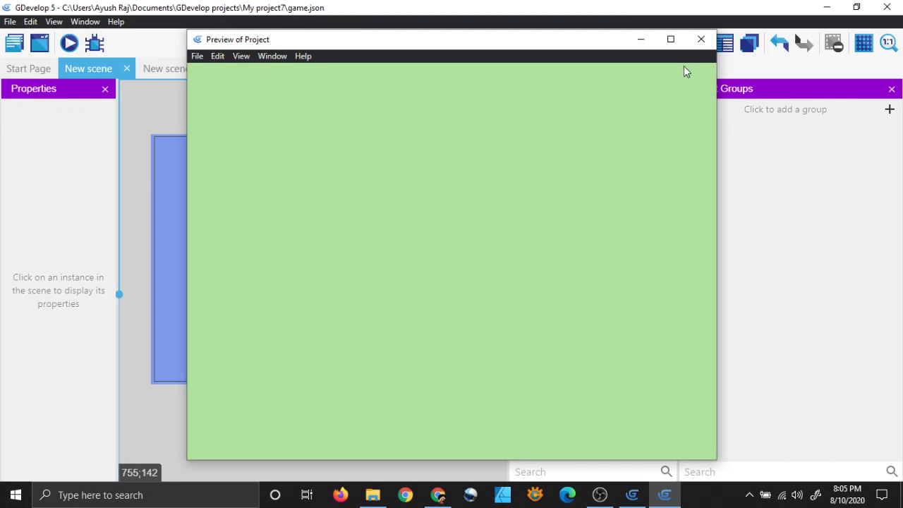
{"action": "left_click", "coordinate": [702, 41]}
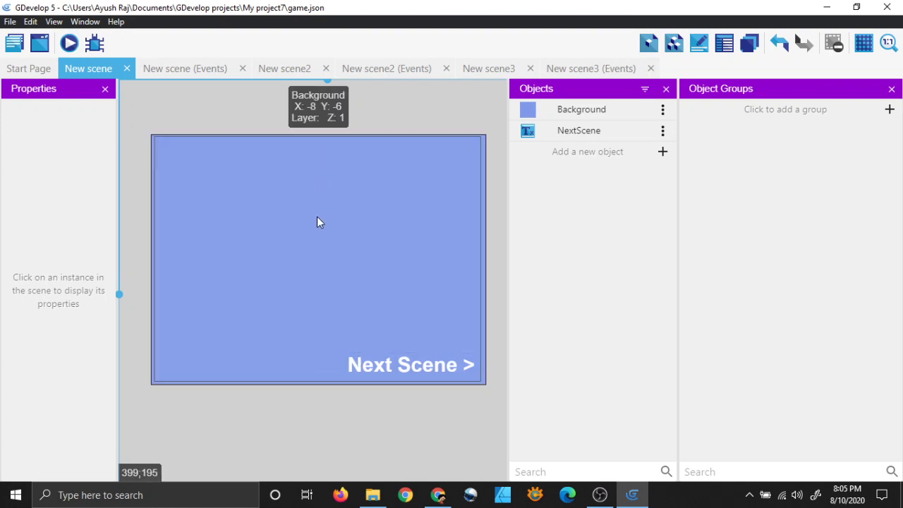
Review the layouts of the three scenes and their event sheets to recap how music channels 0 and 1 are played and paused.
{"action": "left_click", "coordinate": [286, 68]}
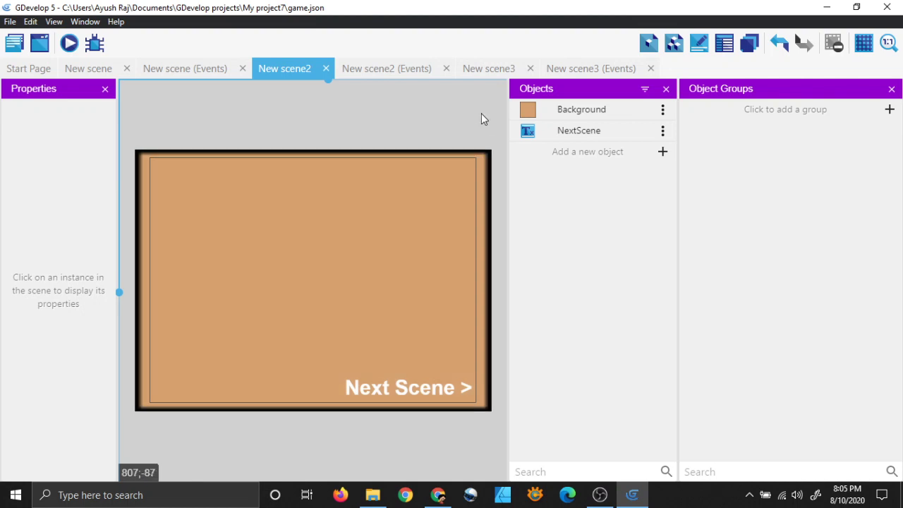
{"action": "left_click", "coordinate": [503, 68]}
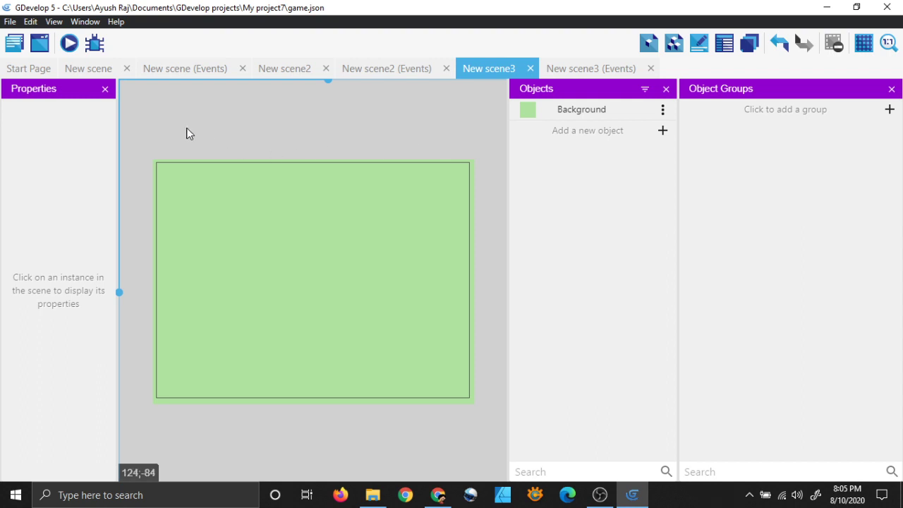
{"action": "left_click", "coordinate": [95, 67]}
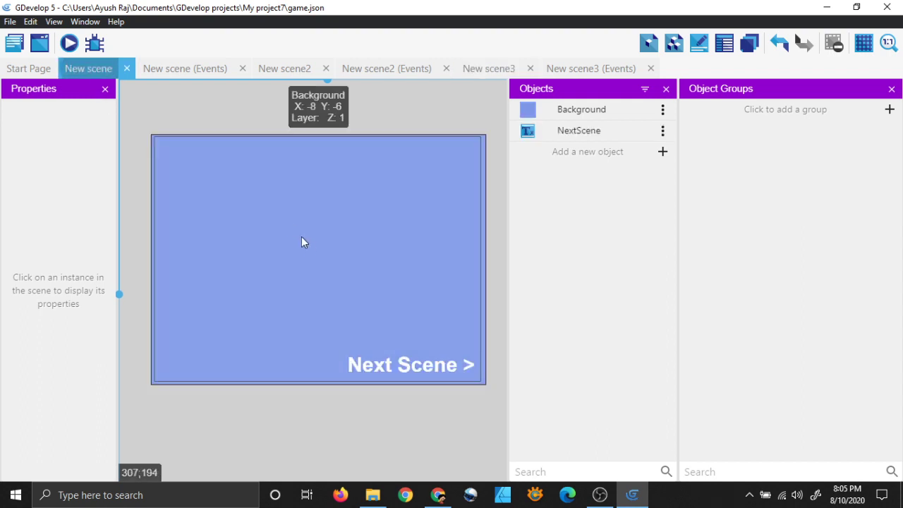
{"action": "left_click", "coordinate": [493, 73]}
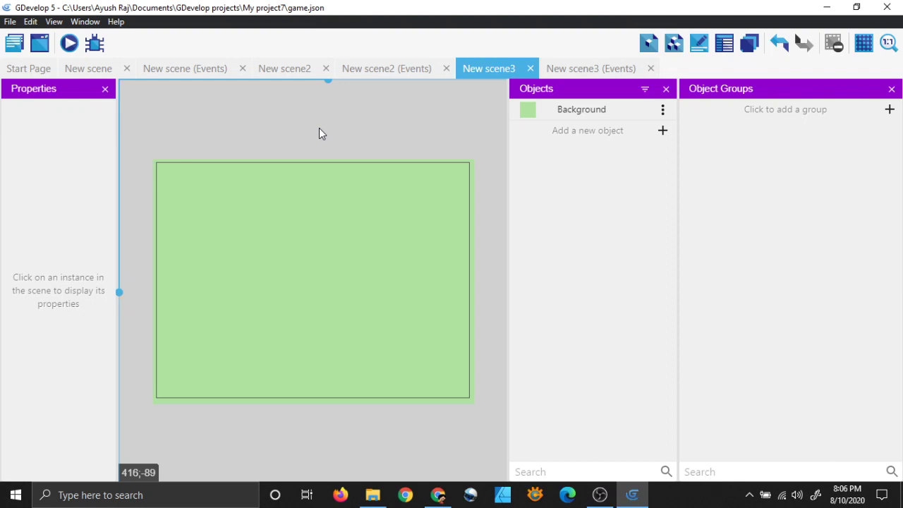
{"action": "left_click", "coordinate": [191, 68]}
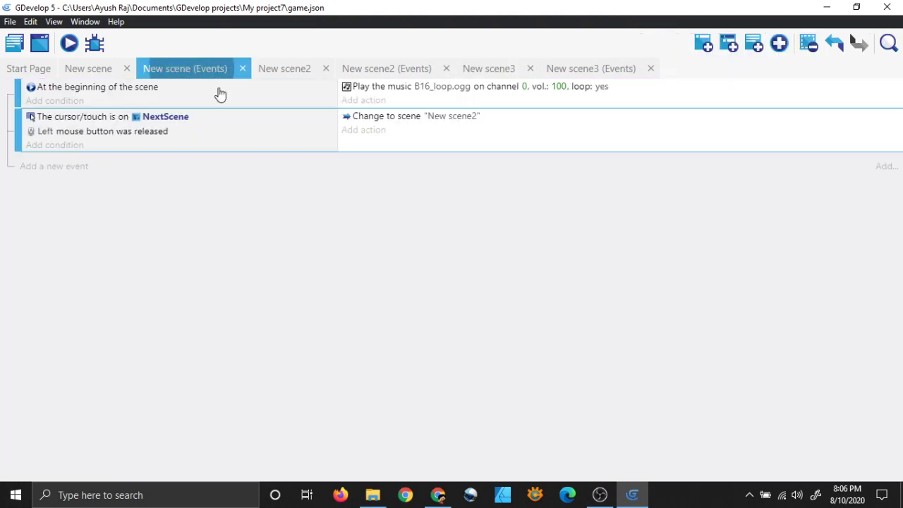
{"action": "left_click", "coordinate": [374, 70]}
{"action": "left_click", "coordinate": [569, 70]}
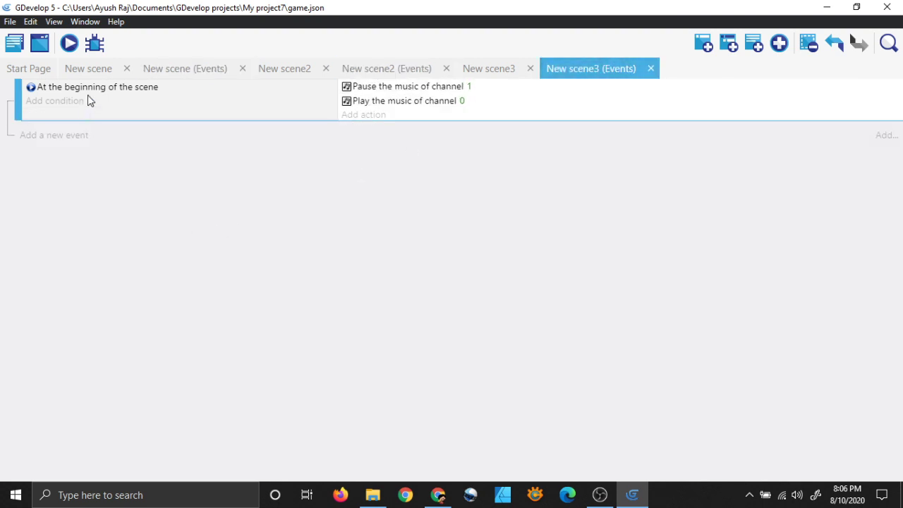
{"action": "left_click", "coordinate": [96, 66]}
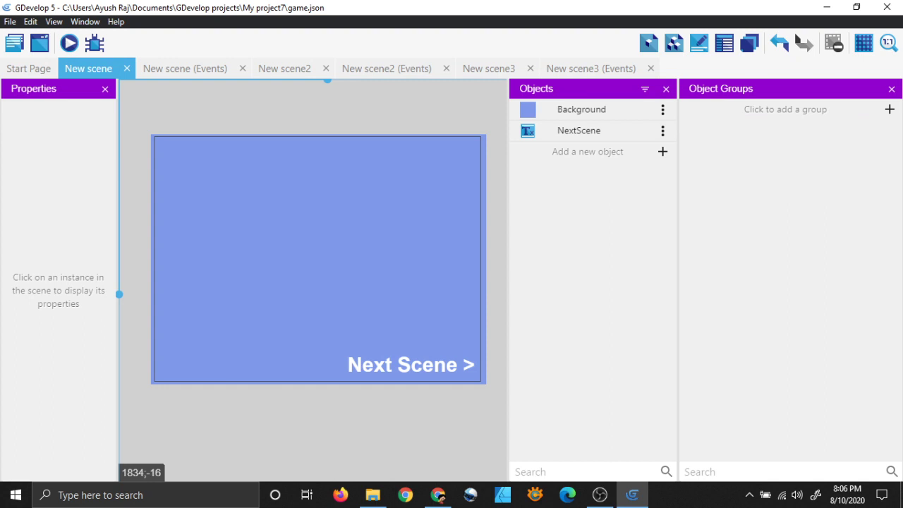